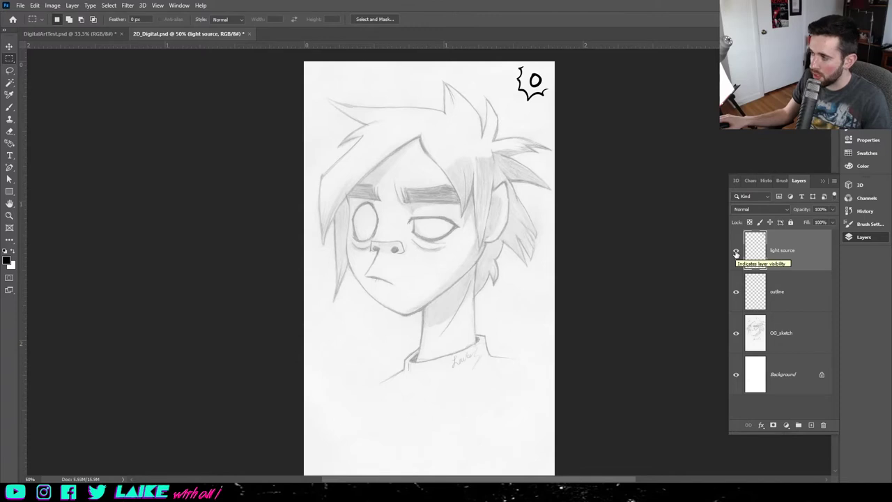
Hide the light source layer so only the sketch remains in view.
left_click(737, 257)
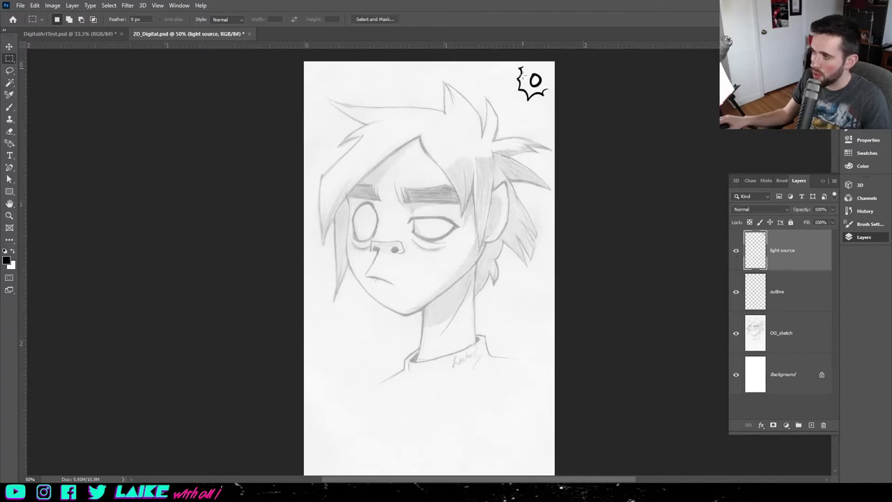
left_click(736, 250)
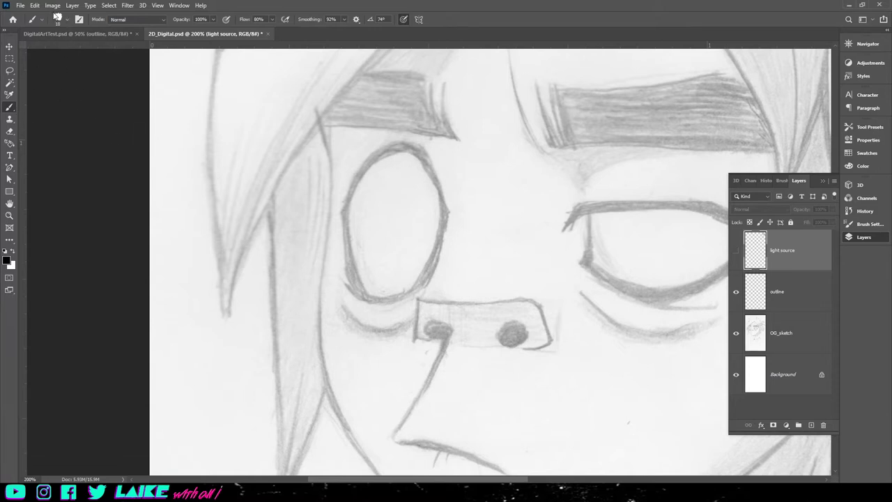
Browse the brush presets and choose Laike's Inking Brush for the outline work.
left_click(62, 20)
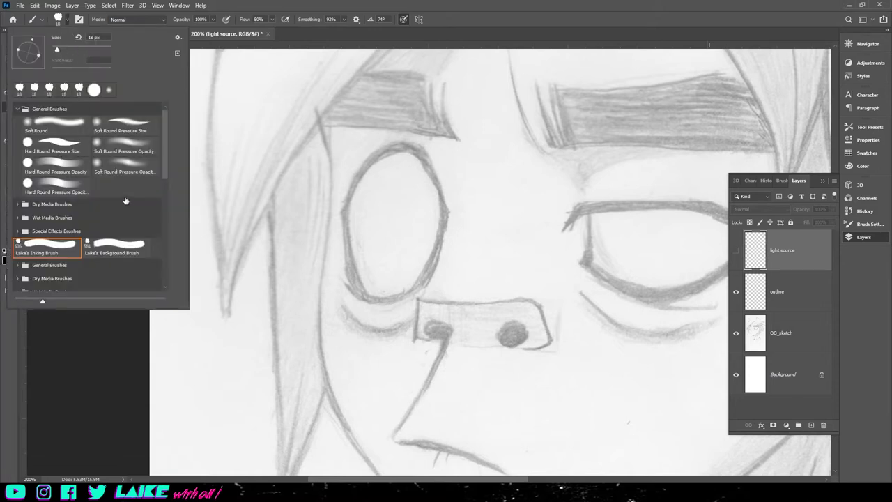
scroll(166, 179, "down", 3)
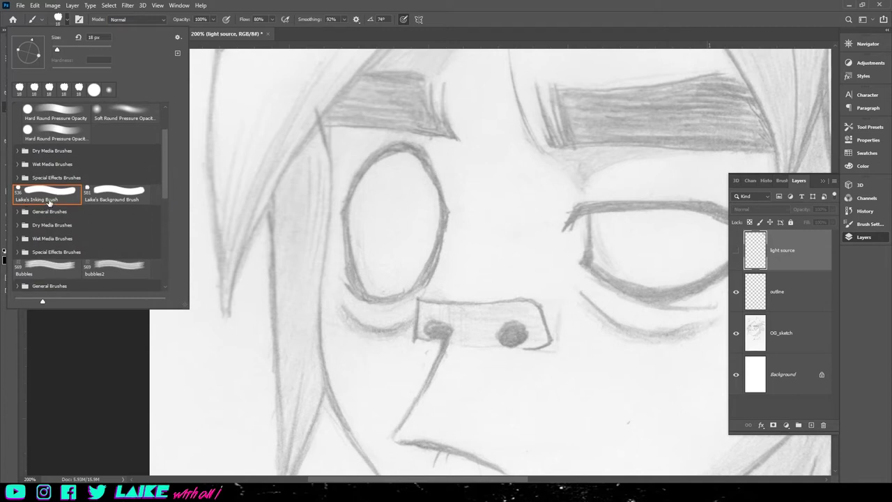
scroll(166, 197, "up", 3)
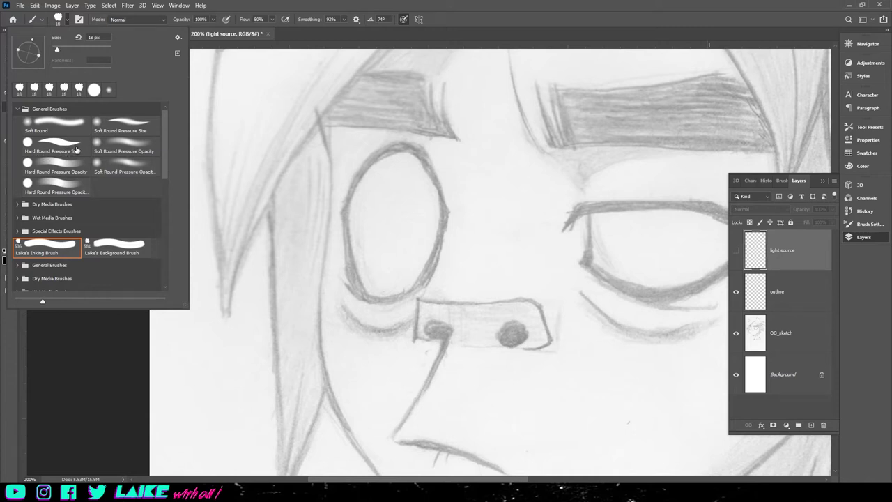
left_click_drag(165, 156, 167, 174)
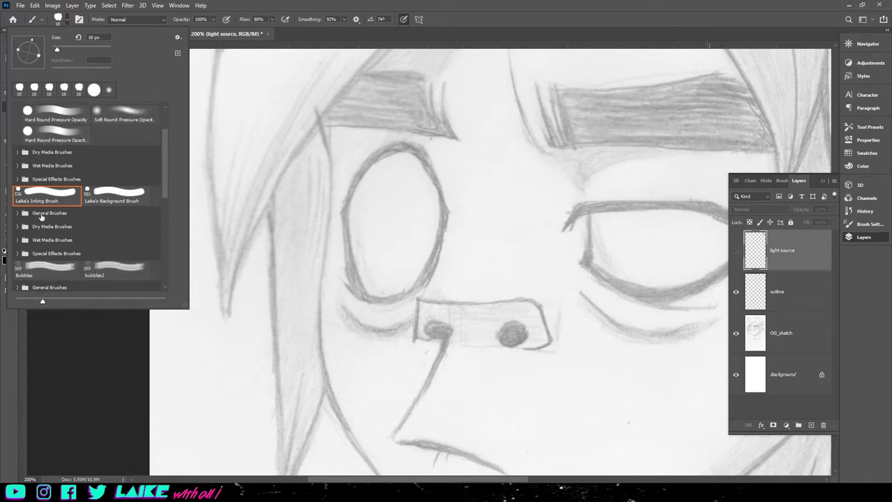
left_click(60, 200)
left_click(237, 9)
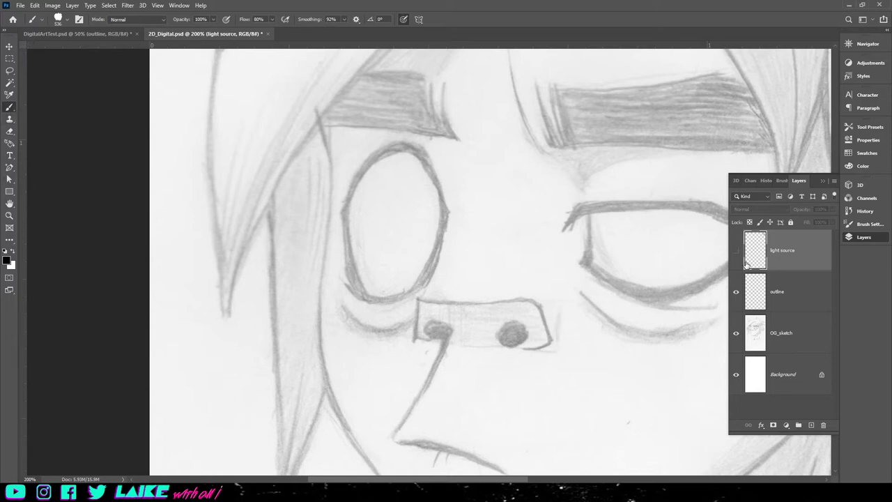
Make the outline layer active and set the inking brush size to 18 px.
left_click(778, 304)
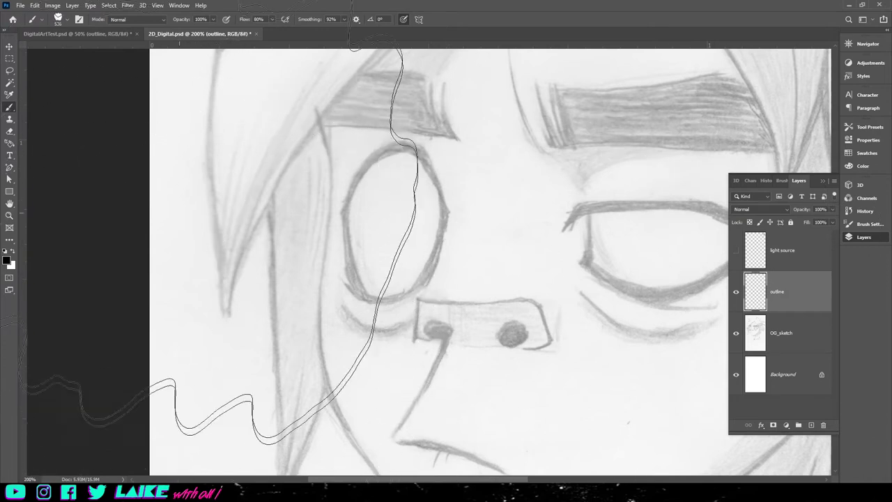
left_click(66, 21)
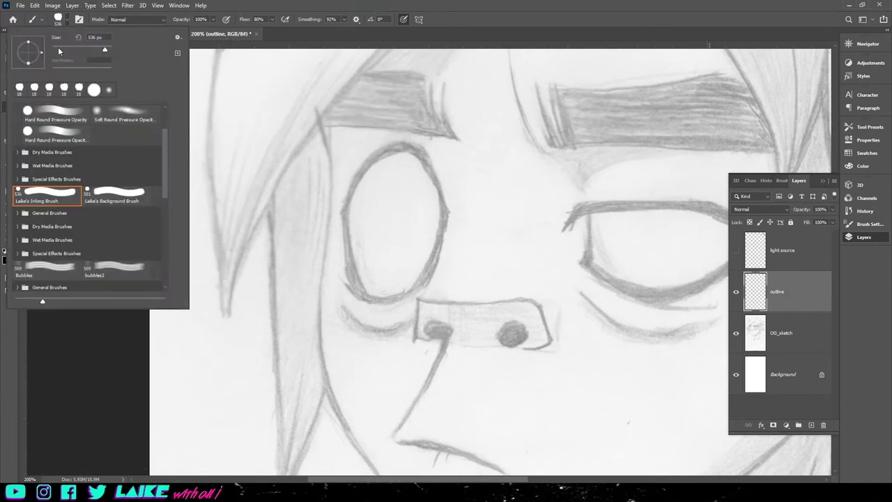
left_click(66, 21)
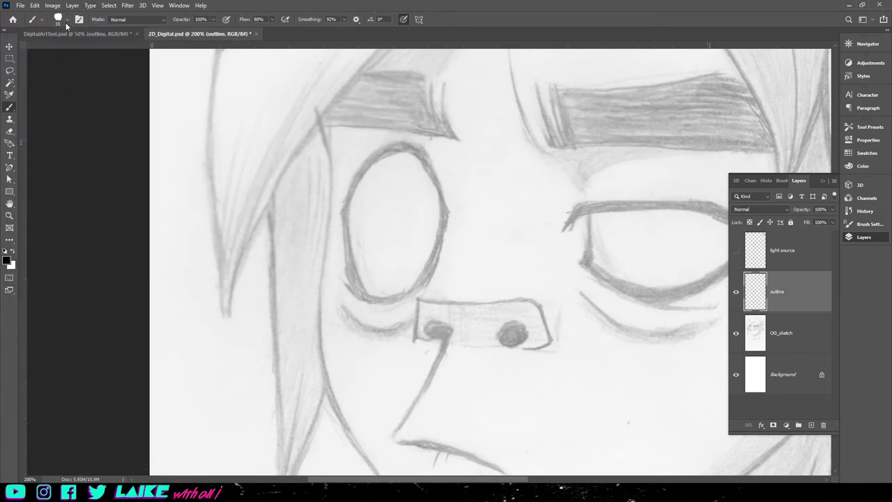
Paint two test strokes over the hair and cheek area, undoing each one.
left_click_drag(311, 293, 314, 325)
left_click(34, 5)
left_click(49, 12)
mouse_move(190, 184)
left_mouse_down()
mouse_move(235, 280)
mouse_move(262, 200)
left_mouse_up()
left_click(34, 5)
left_click(49, 13)
Examine the inking brush's Shape Dynamics options in the brush settings.
left_click(67, 19)
left_click(68, 20)
left_click(868, 224)
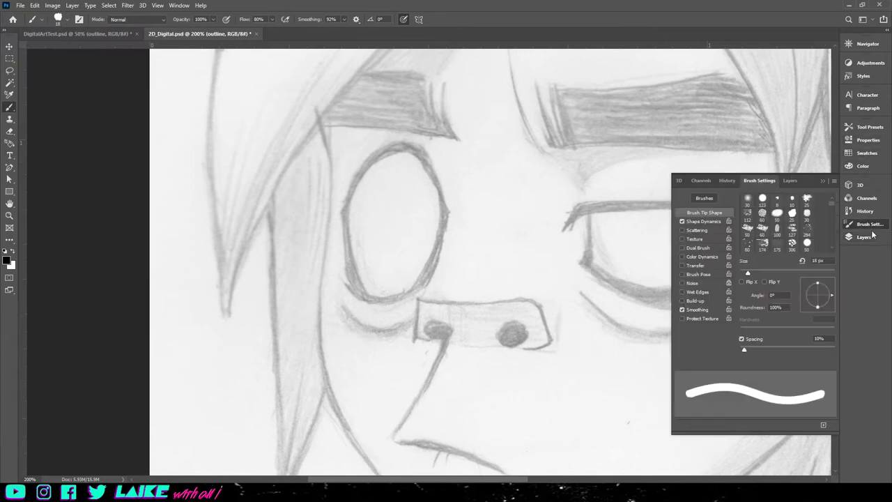
left_click(704, 222)
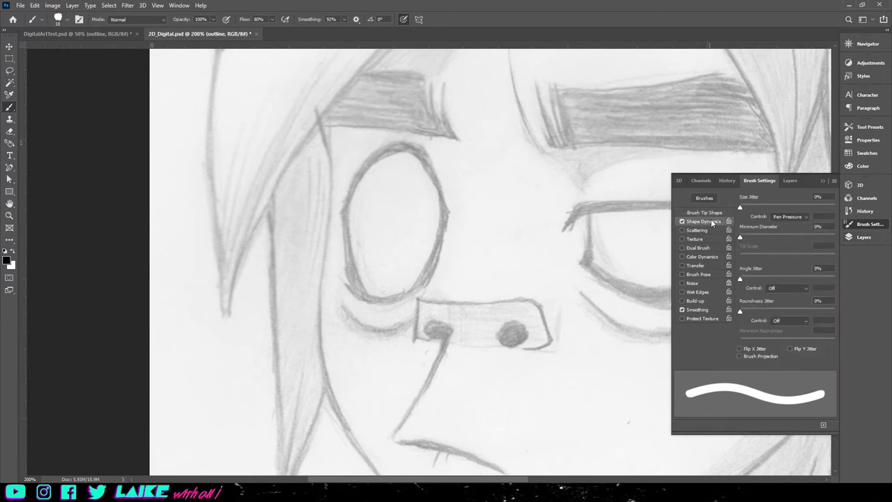
left_click(823, 181)
Paint looping test strokes beside the face to try the line thickness, then undo them.
mouse_move(179, 281)
left_mouse_down()
mouse_move(269, 259)
mouse_move(231, 270)
left_mouse_up()
mouse_move(219, 308)
left_mouse_down()
mouse_move(195, 359)
mouse_move(264, 305)
left_mouse_up()
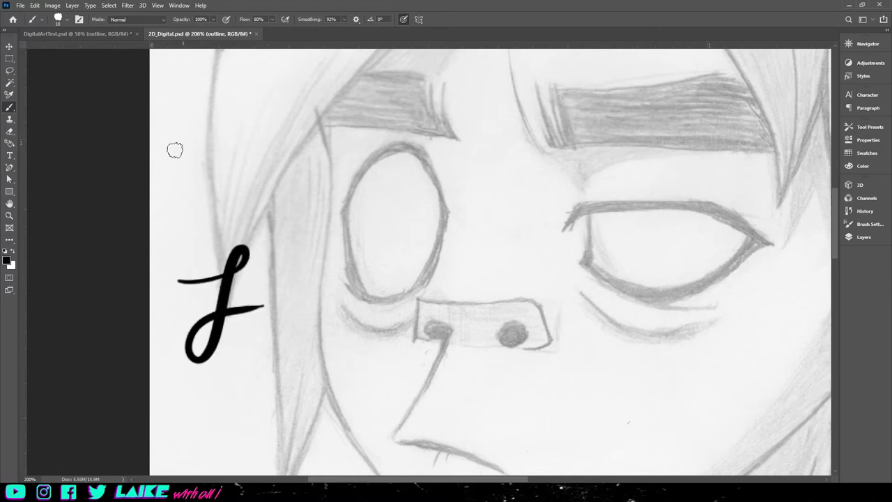
left_click(35, 6)
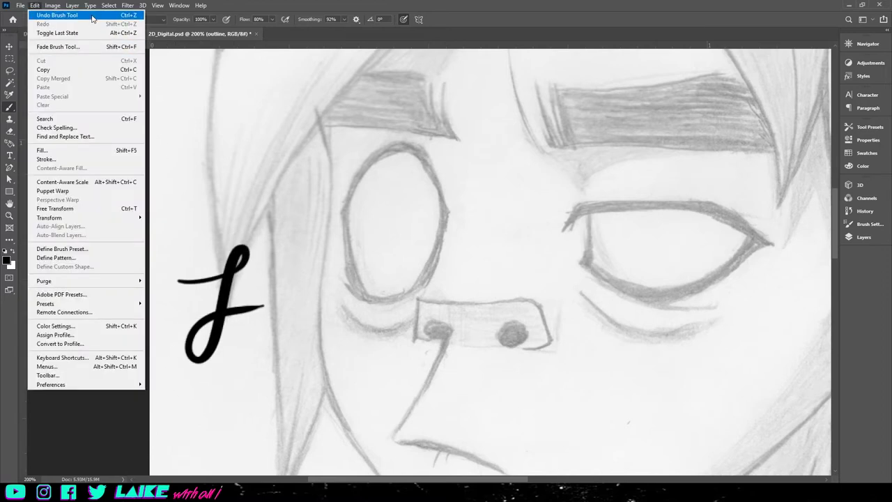
left_click(50, 15)
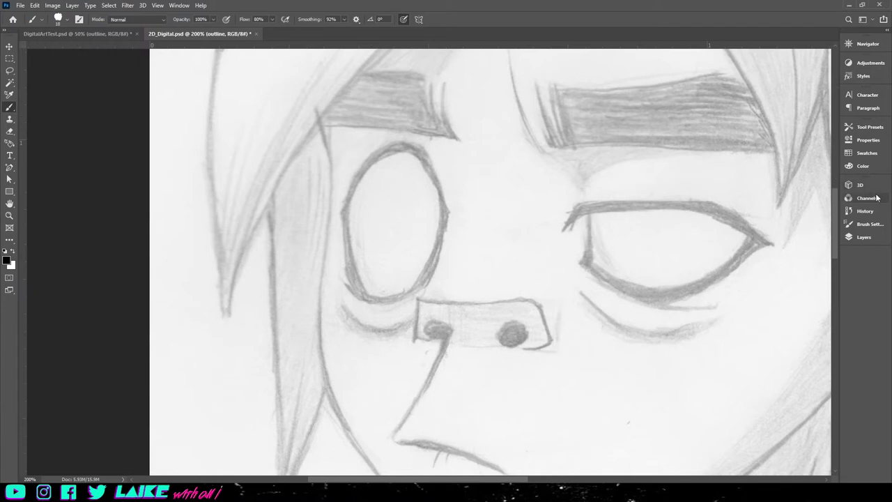
Revisit the Shape Dynamics settings, paint one straight test stroke across the round eye, and undo it.
left_click(867, 225)
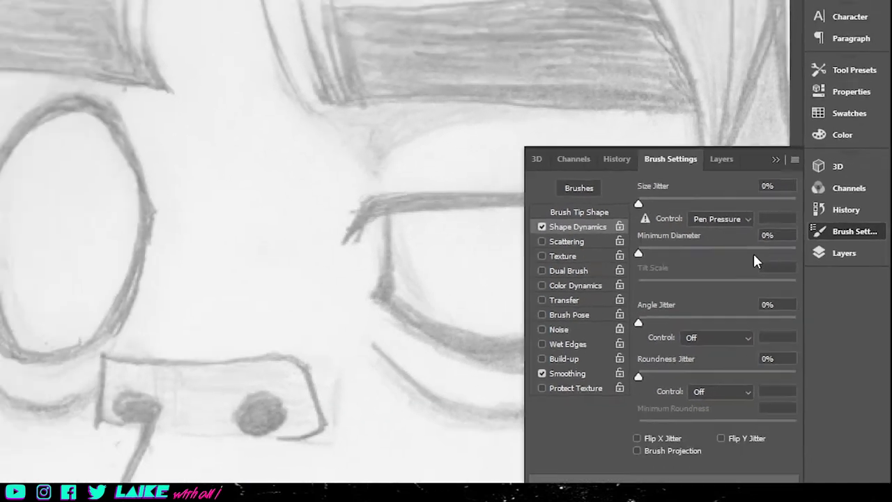
left_click(726, 137)
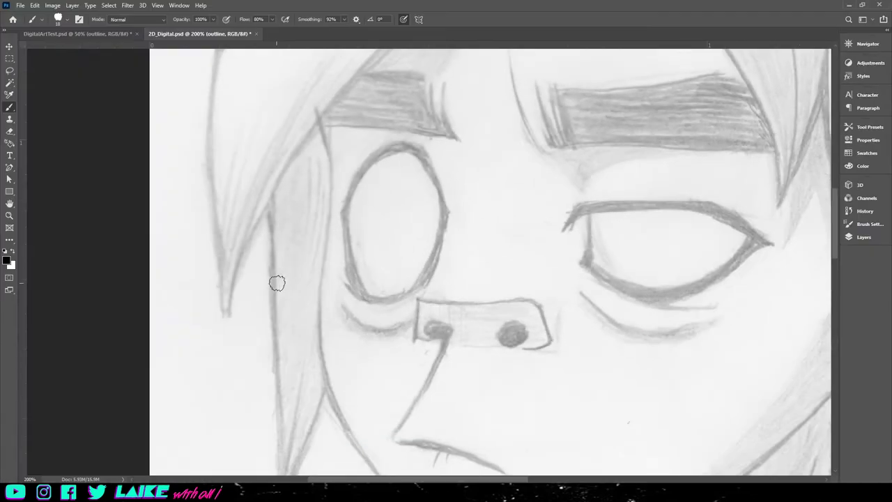
left_click_drag(276, 282, 450, 255)
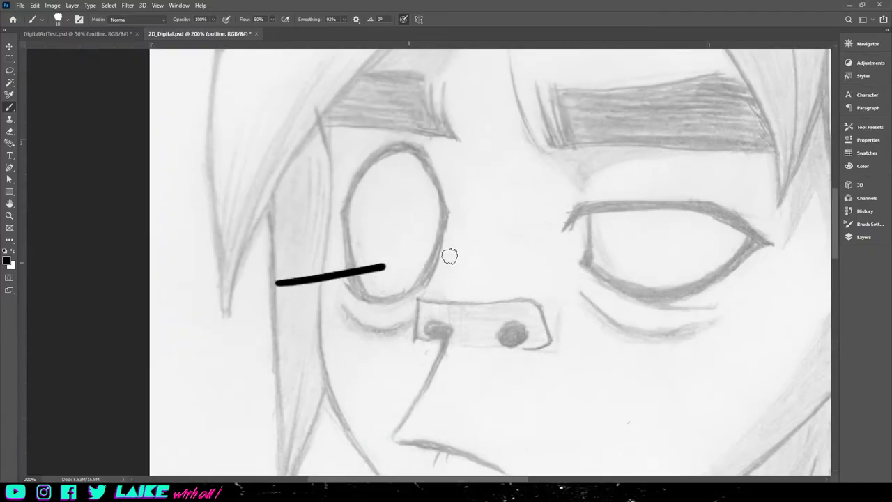
left_click(53, 5)
left_click(35, 14)
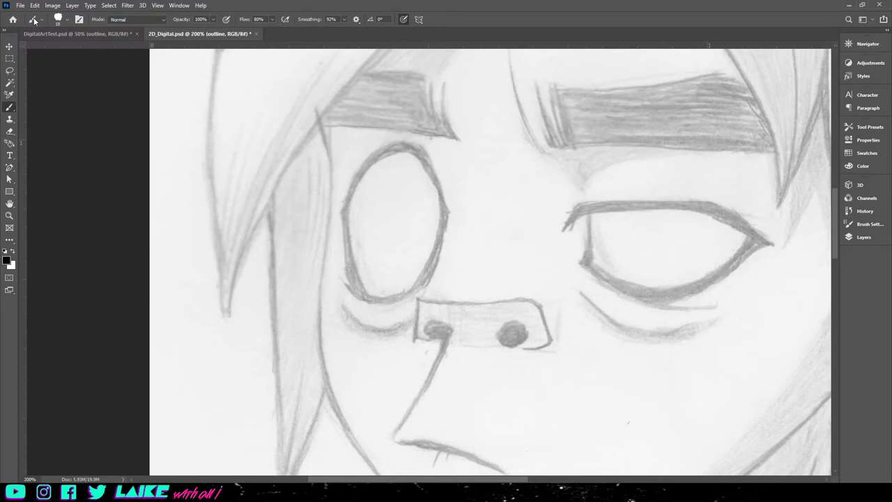
Check the Pen Pressure size control in the brush's Shape Dynamics settings.
key("ctrl+minus")
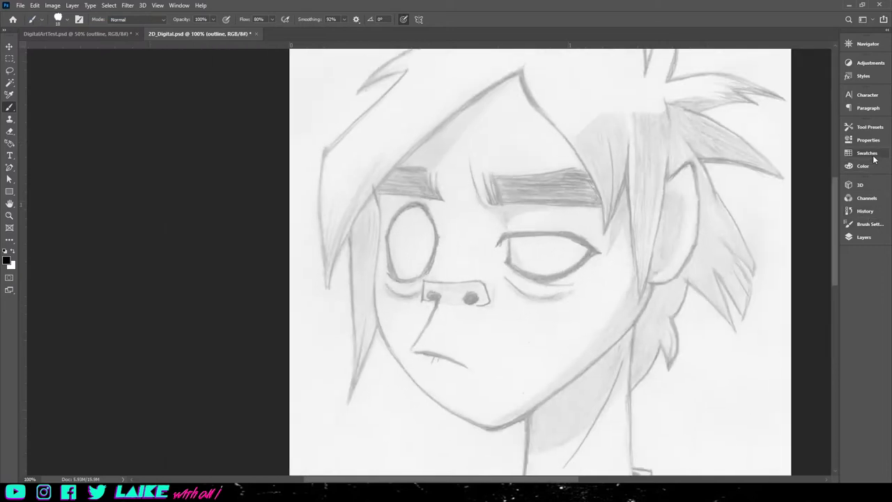
left_click(869, 224)
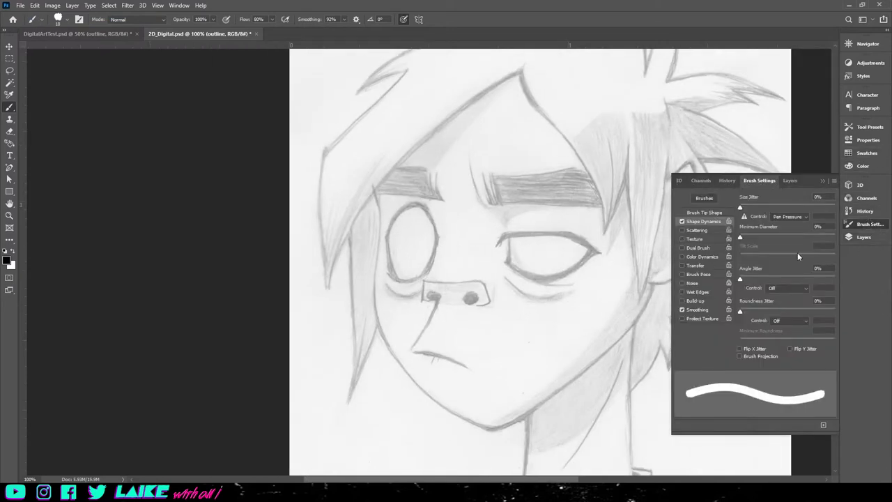
left_click(783, 220)
left_click(822, 181)
Paint a curled test stroke and a long diagonal one across the lower face, then undo both.
mouse_move(363, 311)
left_mouse_down()
mouse_move(395, 329)
mouse_move(419, 296)
mouse_move(405, 327)
left_mouse_up()
left_click_drag(360, 384, 586, 338)
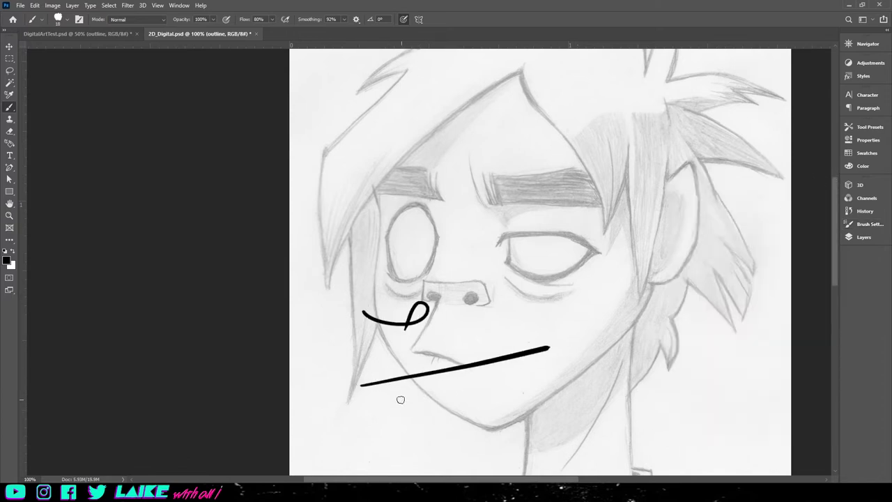
left_click(35, 6)
left_click(39, 15)
left_click(35, 6)
left_click(41, 15)
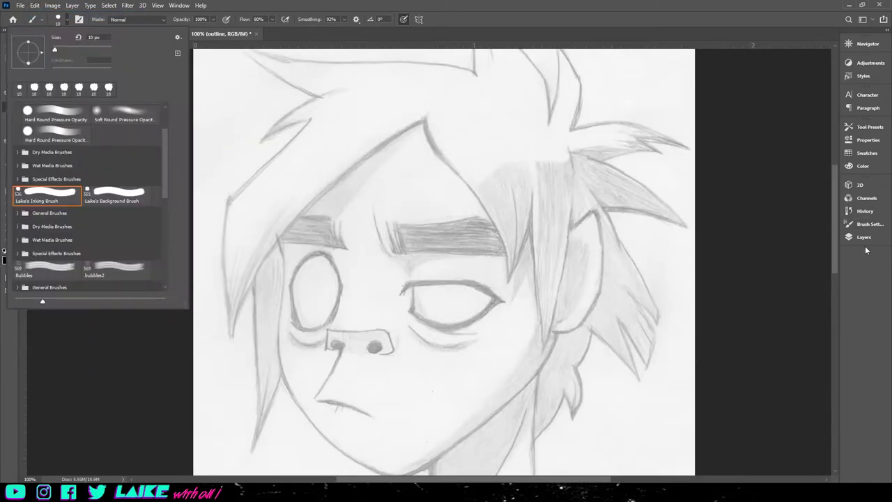
Make the light source layer active and visible again.
left_click(863, 237)
scroll(784, 266, "up", 1)
left_click(785, 256)
left_click(736, 250)
scroll(658, 256, "up", 2)
scroll(658, 256, "up", 1)
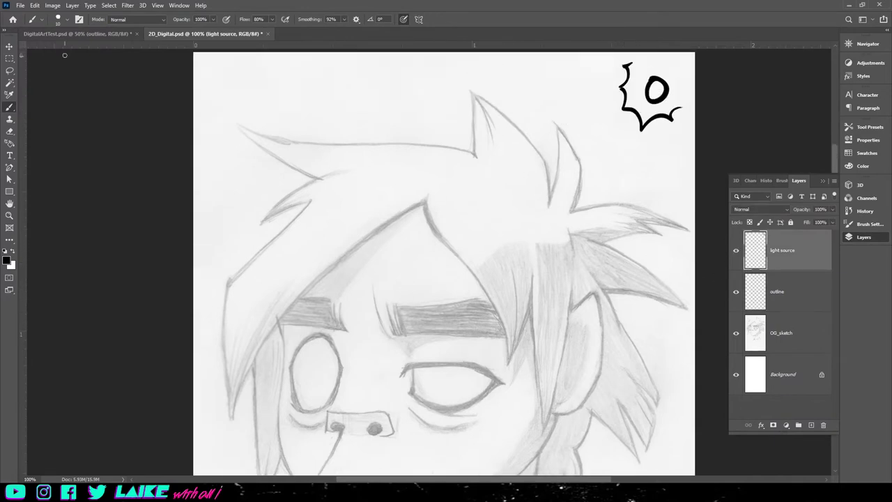
Set the brush tip angle to 61° and paint a short diagonal test stroke above the hair.
left_click(69, 21)
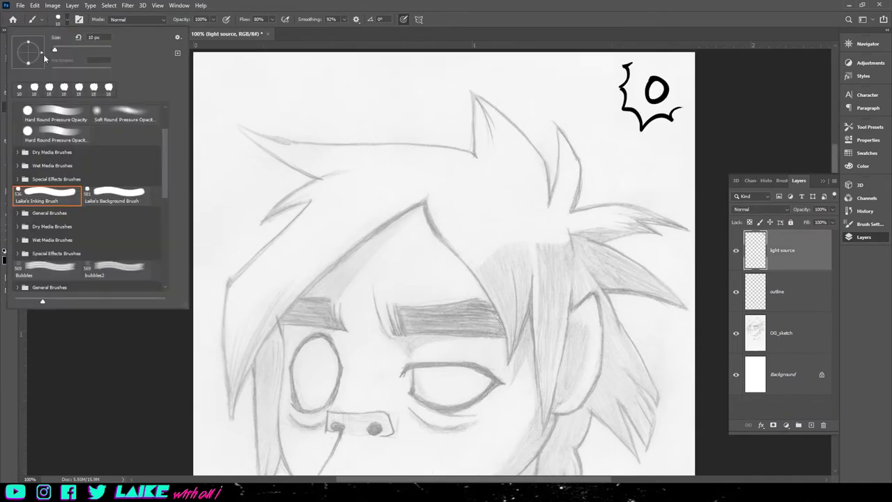
left_click_drag(42, 54, 40, 46)
left_click(69, 22)
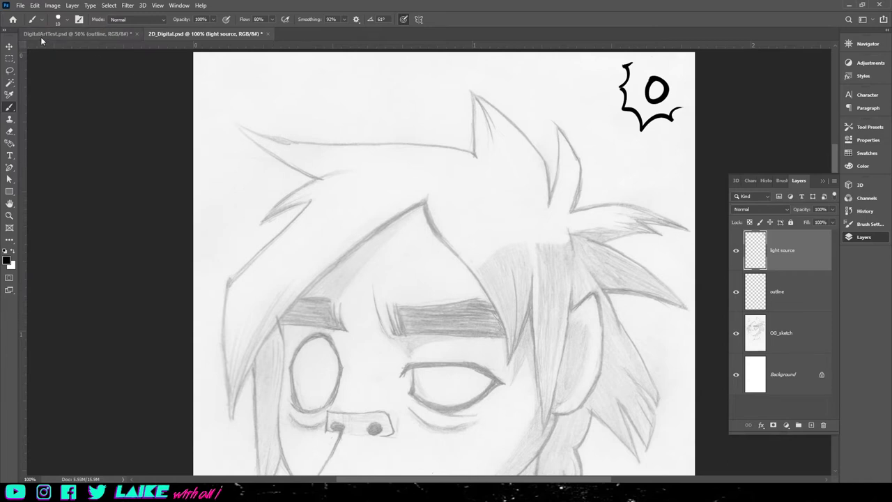
left_click(68, 21)
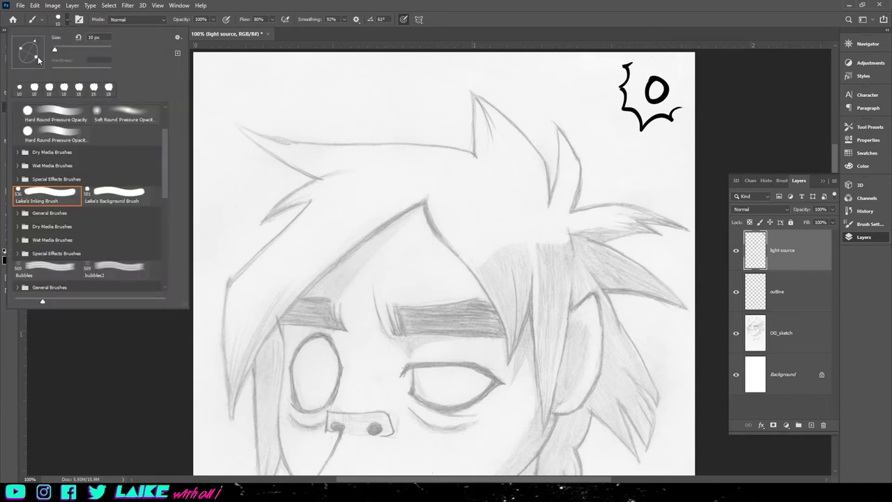
left_click(69, 23)
left_click_drag(327, 107, 375, 137)
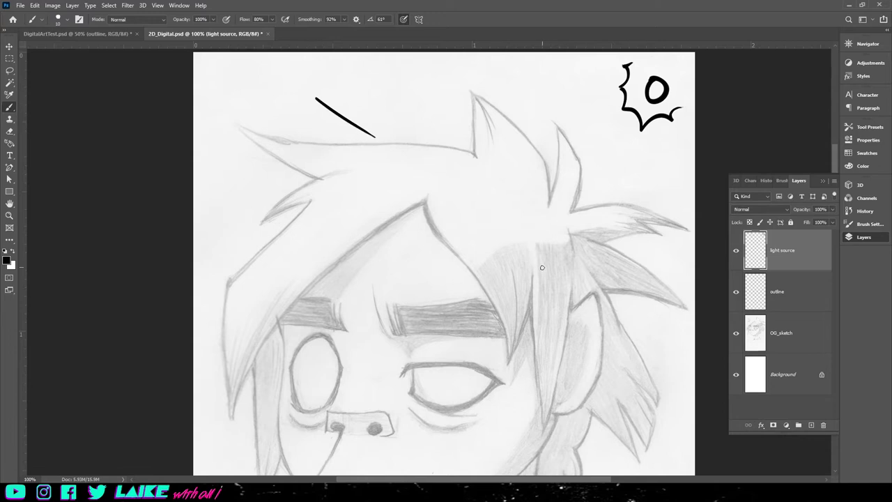
Flatten the brush tip at a 63° angle and paint a second diagonal test stroke beside the first.
left_click(68, 21)
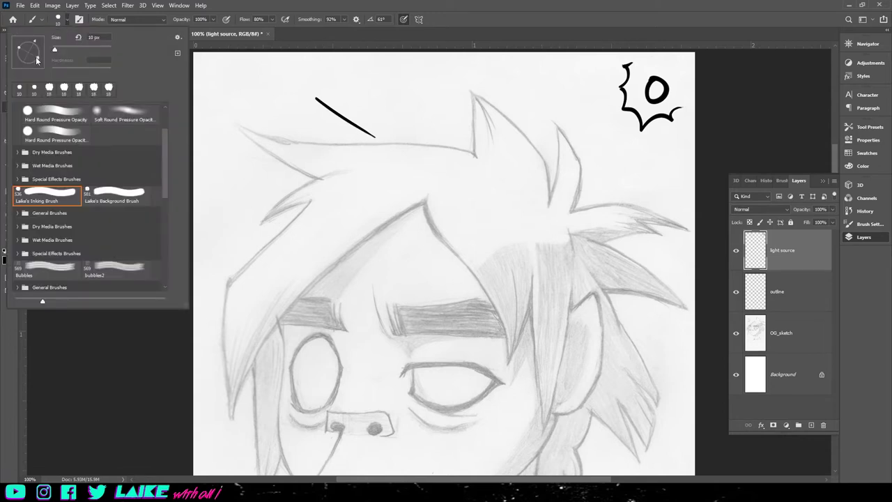
left_click_drag(38, 60, 34, 41)
left_click(67, 21)
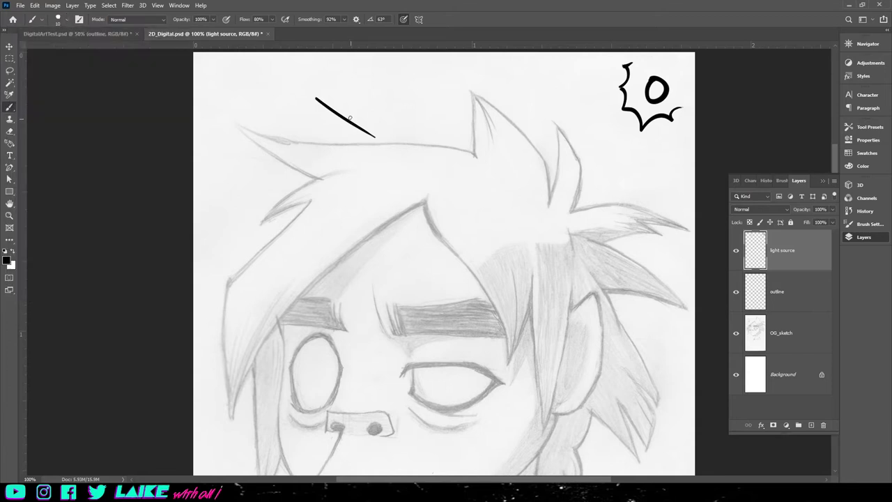
left_click_drag(355, 95, 398, 136)
Restore a round brush tip at a 68° angle and paint a test circle above the hair.
key("ctrl+plus")
scroll(339, 122, "up", 6)
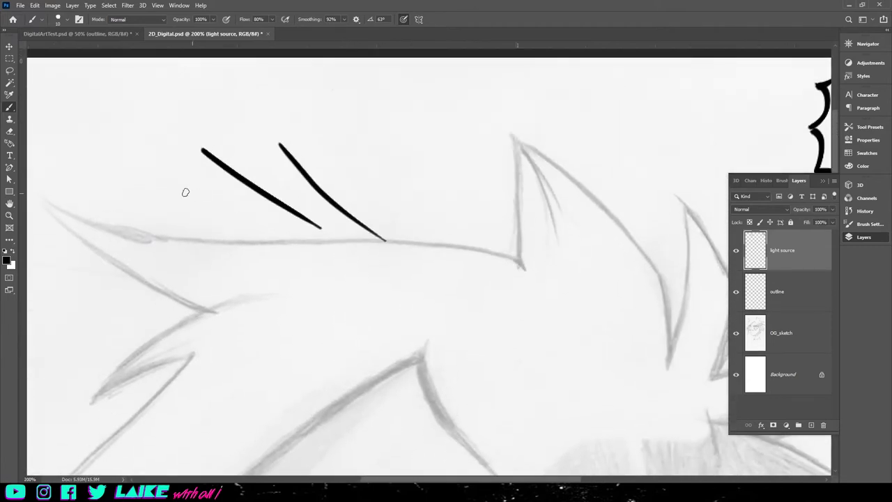
left_click(67, 20)
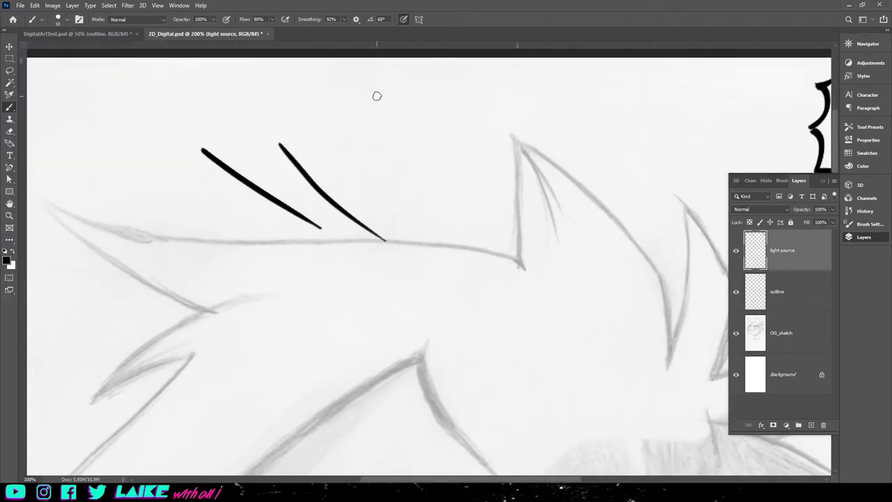
mouse_move(377, 96)
left_mouse_down()
mouse_move(353, 146)
mouse_move(394, 179)
mouse_move(467, 150)
mouse_move(448, 97)
mouse_move(400, 82)
mouse_move(368, 88)
mouse_move(345, 118)
left_mouse_up()
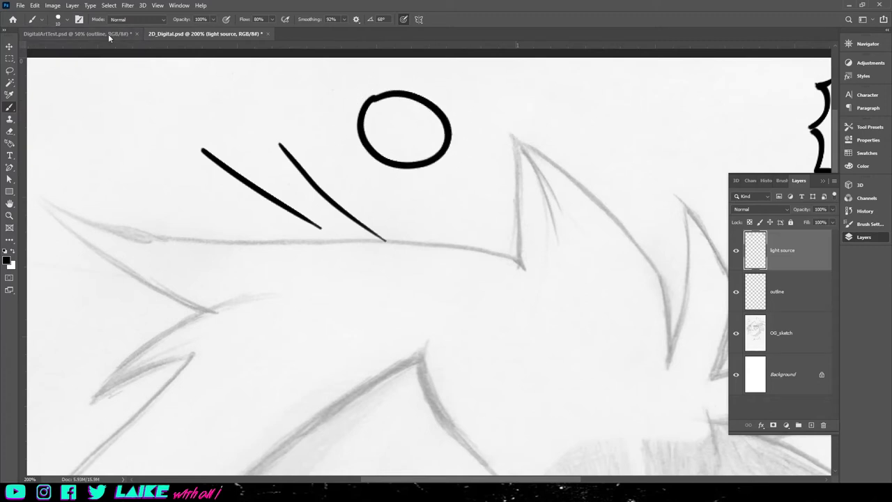
Flatten the brush tip again at 68° and paint a tiny test mark above the diagonal strokes.
left_click(63, 19)
left_click_drag(40, 59, 35, 57)
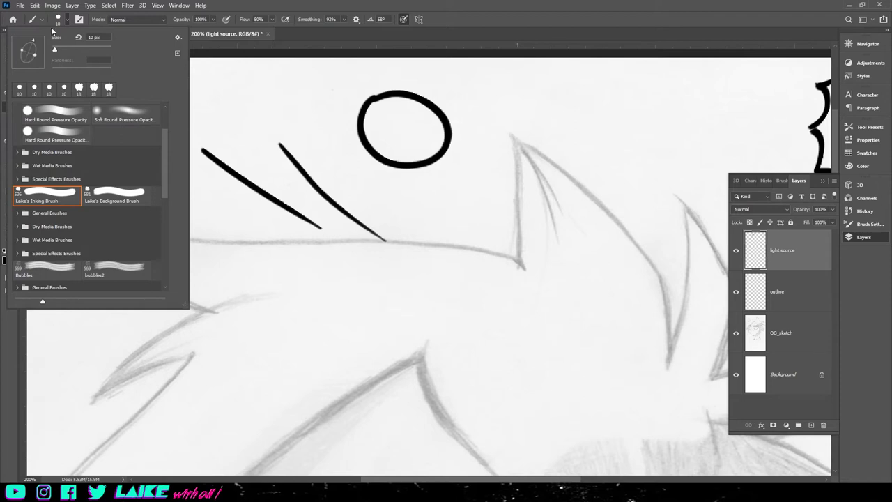
left_click(79, 25)
left_click_drag(269, 106, 273, 123)
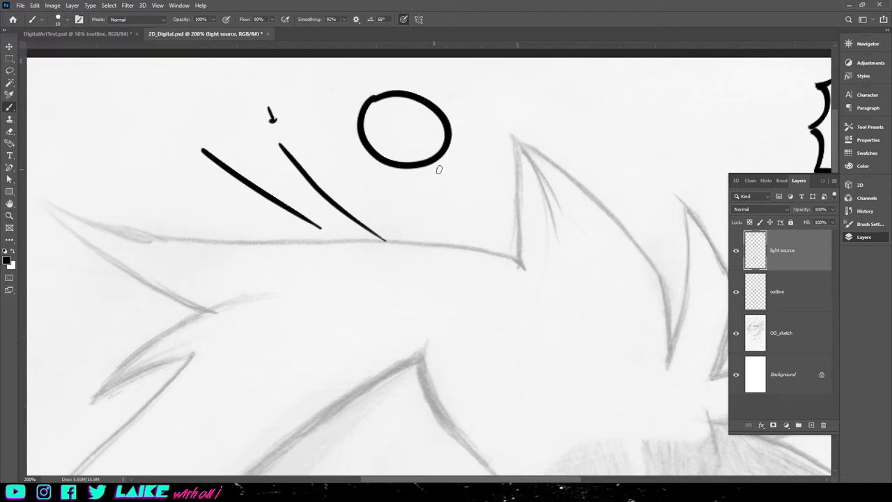
Paint a second test circle below the first and add small arrows marking its thick and thin sides.
mouse_move(475, 176)
left_mouse_down()
mouse_move(433, 217)
mouse_move(445, 245)
mouse_move(469, 262)
mouse_move(536, 257)
mouse_move(553, 237)
mouse_move(538, 194)
mouse_move(497, 168)
mouse_move(446, 182)
left_mouse_up()
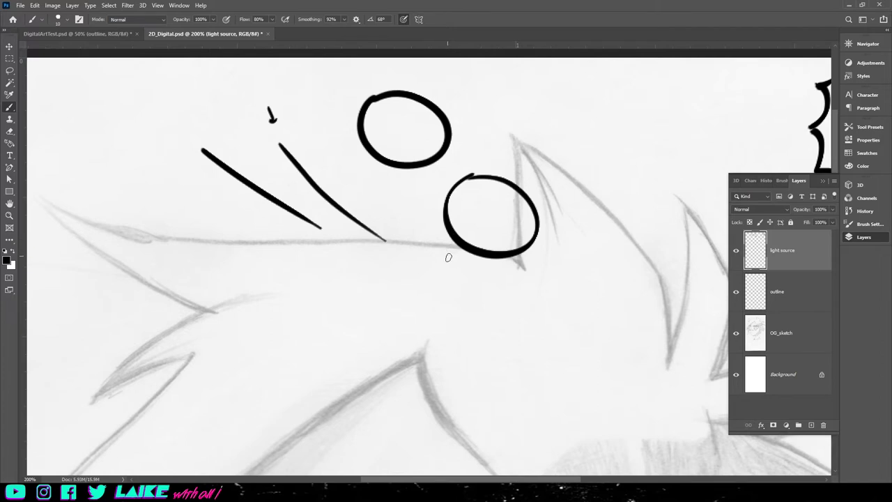
left_click_drag(446, 262, 455, 259)
left_click_drag(506, 223, 519, 234)
mouse_move(478, 209)
left_mouse_down()
mouse_move(462, 195)
mouse_move(462, 208)
mouse_move(478, 201)
left_mouse_up()
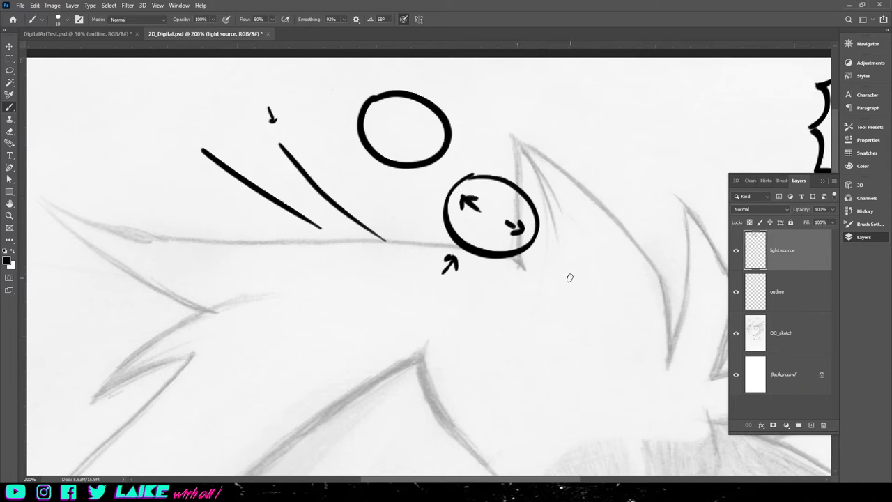
Undo all the test lines, circles and arrows painted above the hair.
key("ctrl+z")
key("ctrl+z")
key("ctrl+z")
key("ctrl+z")
key("ctrl+z")
key("ctrl+z")
key("ctrl+z")
key("ctrl+z")
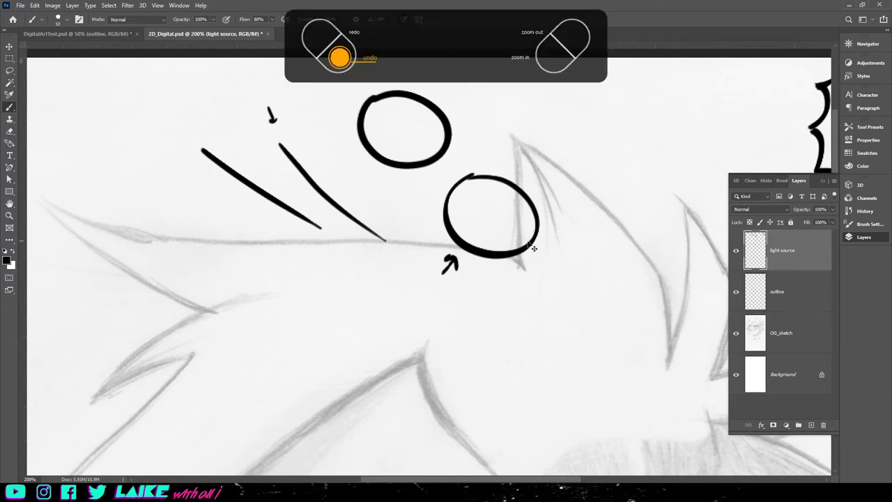
key("ctrl+z")
key("ctrl+z")
key("ctrl+z")
key("ctrl+z")
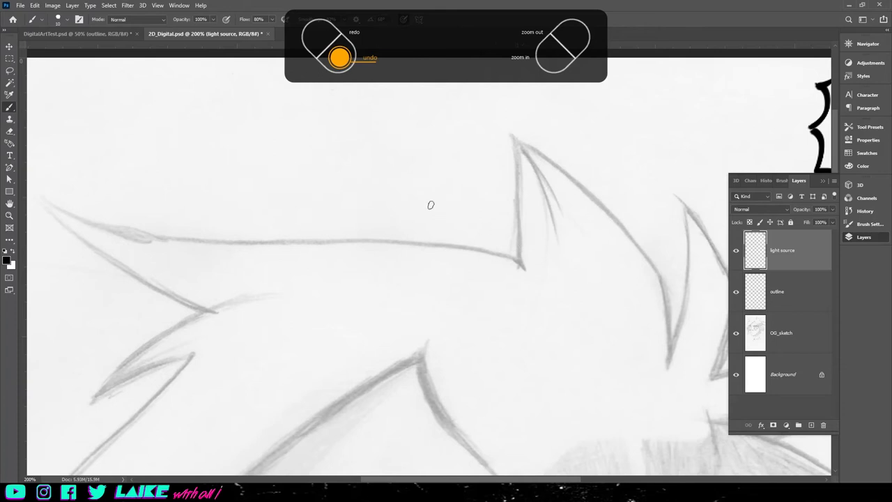
Hide the light source layer and make the outline layer active.
key("ctrl+minus")
key("ctrl+minus")
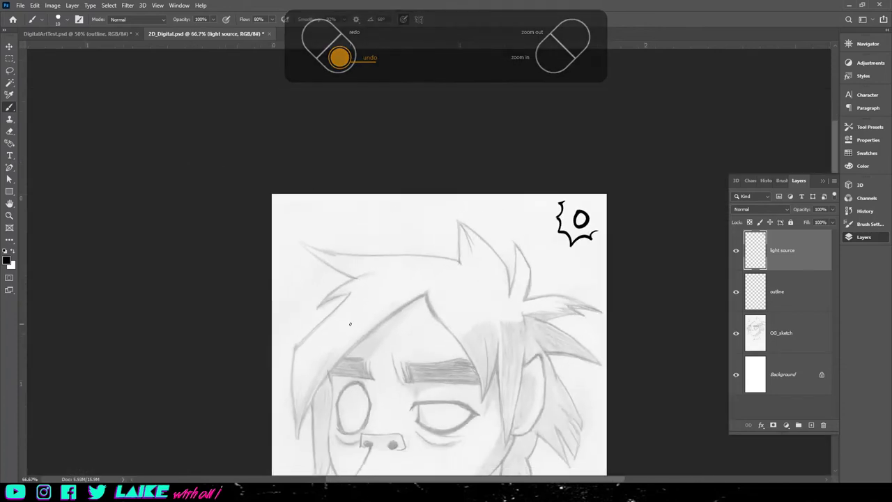
left_click_drag(352, 323, 365, 287)
scroll(365, 286, "down", 2)
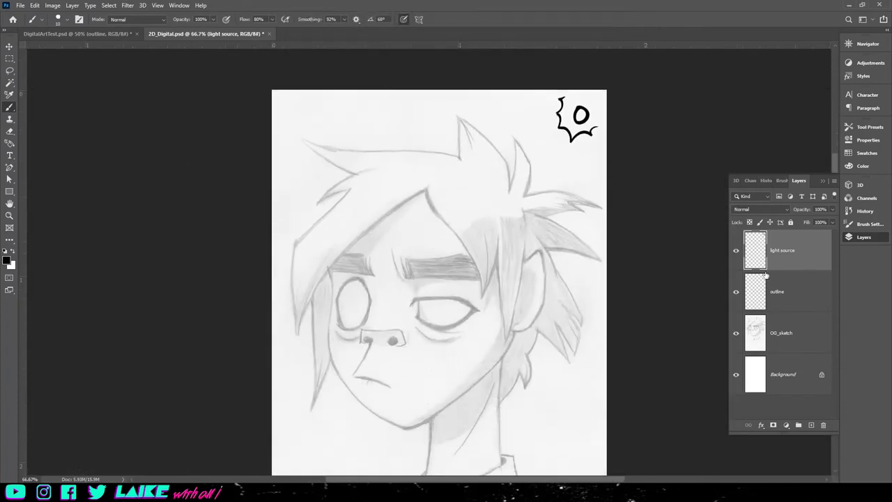
left_click(736, 251)
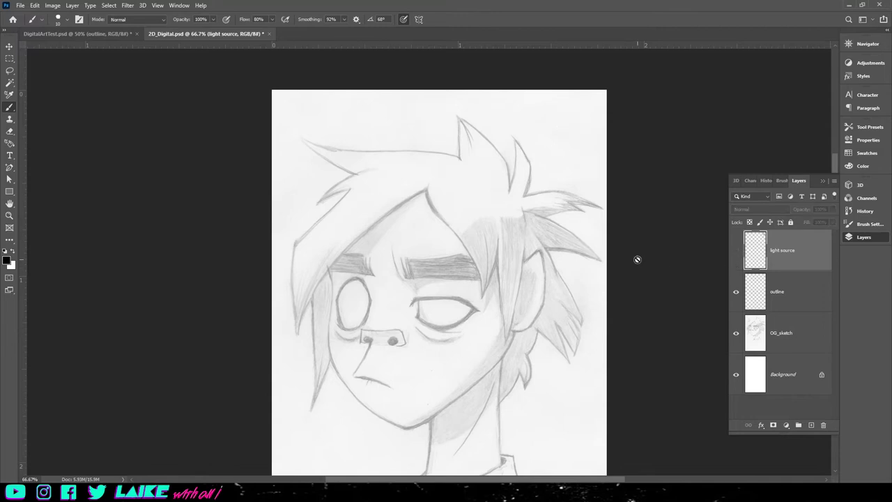
key("ctrl+plus")
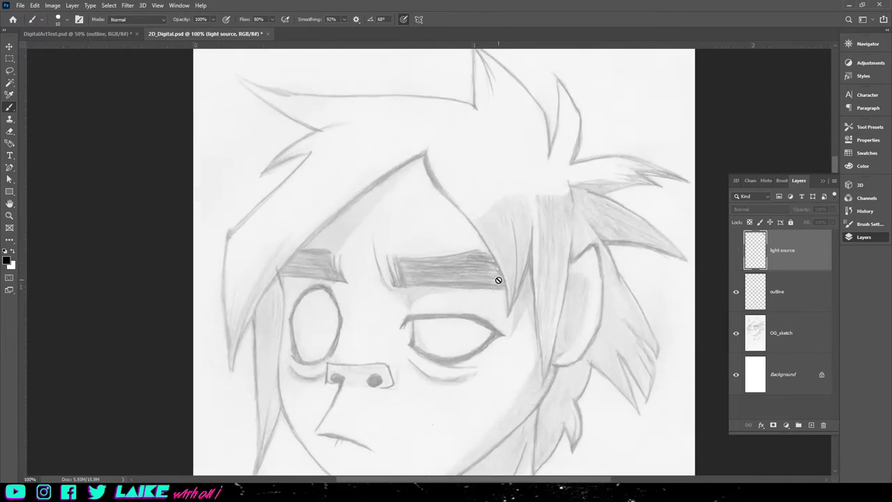
mouse_move(835, 162)
left_mouse_down()
mouse_move(836, 201)
mouse_move(836, 166)
left_mouse_up()
left_click(777, 291)
Ink the fringe edge from the parting to its tip over the brow, plus the strands running down toward the ear.
key("ctrl+minus")
key("r")
left_click_drag(94, 133, 73, 213)
key("ctrl+plus")
key("b")
left_click_drag(836, 170, 836, 159)
left_click(20, 6)
left_click(28, 118)
mouse_move(258, 101)
left_mouse_down()
mouse_move(374, 218)
mouse_move(377, 235)
left_mouse_up()
left_click_drag(381, 153, 377, 235)
left_click_drag(386, 183, 428, 297)
left_click_drag(836, 160, 835, 172)
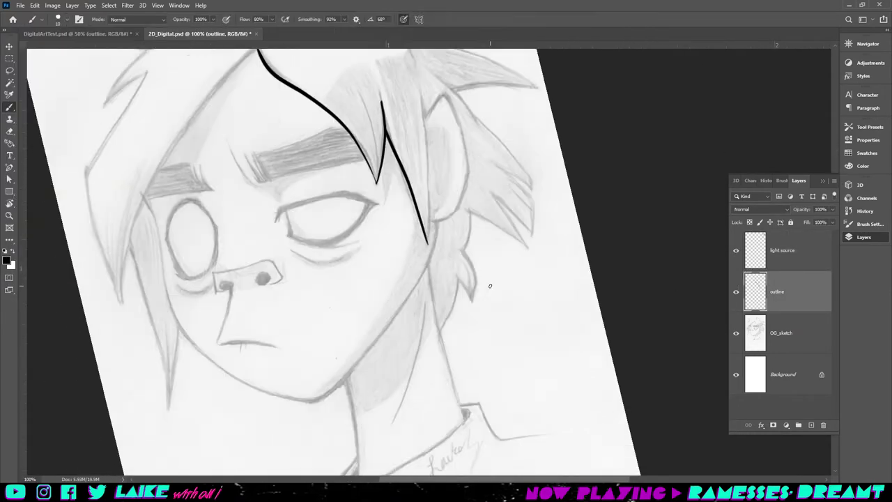
Ink the long curve on the other side of the fringe and outline the ear, retrying strokes that miss.
scroll(490, 285, "up", 1)
left_click_drag(257, 68, 116, 315)
mouse_move(423, 136)
left_mouse_down()
mouse_move(428, 266)
mouse_move(443, 116)
mouse_move(451, 248)
mouse_move(449, 116)
left_mouse_up()
key("ctrl+z")
scroll(453, 124, "down", 3)
left_click_drag(438, 179, 429, 217)
key("ctrl+z")
left_click(10, 203)
left_click_drag(391, 140, 446, 133)
Ink the jagged hair tips and the upper spike on the side of the head opposite the ear.
scroll(432, 262, "up", 8)
left_click_drag(282, 88, 218, 124)
left_click_drag(218, 124, 275, 107)
scroll(172, 184, "up", 3)
left_click_drag(291, 150, 216, 78)
Ink the two upright hair spikes on the crown, redoing the second spike's strokes until they follow the sketch.
left_click_drag(446, 158, 453, 90)
left_click_drag(453, 91, 465, 116)
left_click_drag(508, 217, 513, 177)
left_click_drag(454, 92, 513, 175)
left_click_drag(510, 217, 530, 147)
key("ctrl+z")
left_click_drag(528, 231, 546, 201)
key("ctrl+z")
key("ctrl+z")
left_click_drag(528, 230, 530, 145)
Ink the short curved hair tufts at the nape below the ear, undoing and repainting strokes that miss the sketch.
scroll(533, 181, "down", 2)
left_click(67, 19)
left_click_drag(524, 209, 522, 245)
key("ctrl+z")
mouse_move(524, 209)
left_mouse_down()
mouse_move(515, 267)
mouse_move(471, 306)
left_mouse_up()
key("ctrl+z")
scroll(489, 279, "down", 8)
left_click_drag(471, 306, 500, 229)
key("ctrl+z")
left_click_drag(483, 258, 508, 230)
mouse_move(508, 230)
left_mouse_down()
mouse_move(550, 290)
mouse_move(534, 223)
mouse_move(552, 293)
mouse_move(571, 235)
left_mouse_up()
key("ctrl+z")
Ink the pointed locks sticking out behind the ear and check the line art with the OG_sketch layer hidden.
mouse_move(572, 232)
left_mouse_down()
mouse_move(553, 202)
mouse_move(553, 146)
left_mouse_up()
key("ctrl+z")
scroll(558, 161, "up", 4)
key("ctrl+z")
mouse_move(574, 287)
left_mouse_down()
mouse_move(548, 175)
mouse_move(622, 210)
left_mouse_up()
left_click(736, 333)
scroll(697, 315, "down", 1)
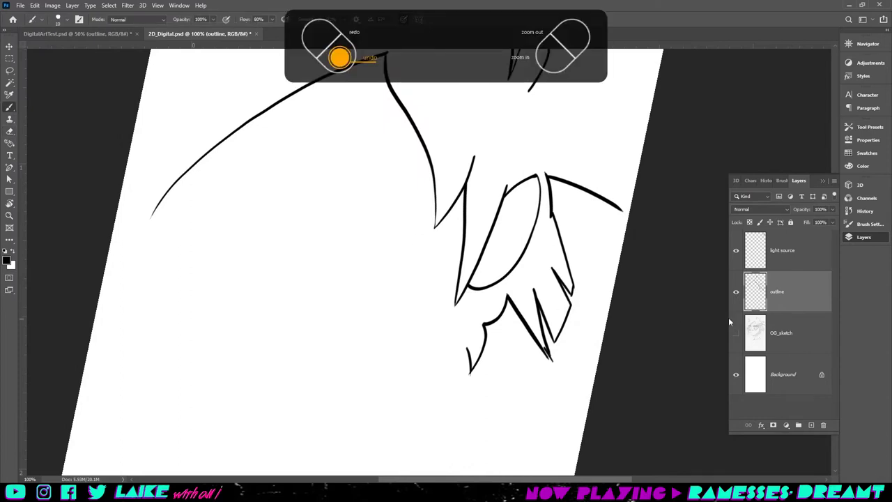
left_click(736, 333)
Ink the pointed hair lock hanging beside the cheek on the side opposite the ear.
left_click_drag(246, 225, 242, 242)
mouse_move(242, 242)
left_mouse_down()
mouse_move(265, 206)
mouse_move(247, 311)
left_mouse_up()
left_click(35, 6)
left_click_drag(248, 311, 272, 268)
left_click(67, 19)
key("ctrl+z")
Ink the hair's outer side edge down to the fringe tip, checking the line art with the sketch layer hidden.
mouse_move(326, 106)
left_mouse_down()
mouse_move(256, 150)
mouse_move(241, 247)
left_mouse_up()
left_click(736, 333)
left_click(736, 333)
left_click_drag(256, 150, 310, 151)
key("ctrl+z")
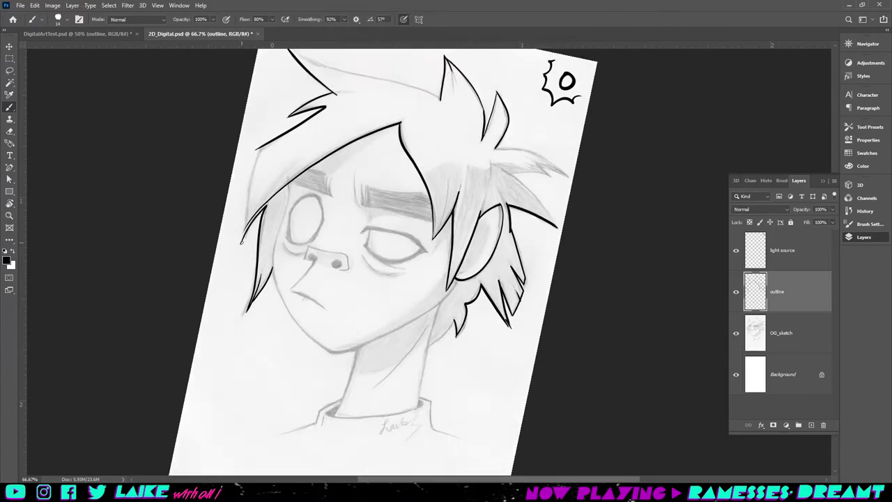
left_click_drag(260, 148, 241, 241)
left_click(736, 333)
left_click(736, 333)
Refine the strands beside the ear and try the outward tuft above it, comparing the line art with the sketch hidden.
scroll(440, 133, "up", 1)
left_click_drag(484, 222, 478, 249)
left_click(736, 333)
left_click(736, 333)
left_click_drag(495, 178, 566, 205)
left_click(736, 333)
left_click(736, 333)
key("ctrl+z")
Set the brush size to 10 px and ink the pointed tufts at the back of the head above the ear.
left_click(67, 20)
left_click_drag(58, 51, 55, 51)
mouse_move(496, 179)
left_mouse_down()
mouse_move(569, 207)
mouse_move(509, 203)
mouse_move(557, 258)
mouse_move(548, 257)
left_mouse_up()
key("e")
left_click(736, 334)
left_click(736, 333)
key("b")
Ink the top edge of the hair between the side spike and the first upright spike.
left_click_drag(300, 87, 440, 128)
key("e")
key("b")
Ink the face contour from the cheek-side hair lock around the chin and up the jaw to the strand by the ear.
mouse_move(310, 150)
left_mouse_down()
mouse_move(403, 301)
mouse_move(499, 208)
left_mouse_up()
key("ctrl+z")
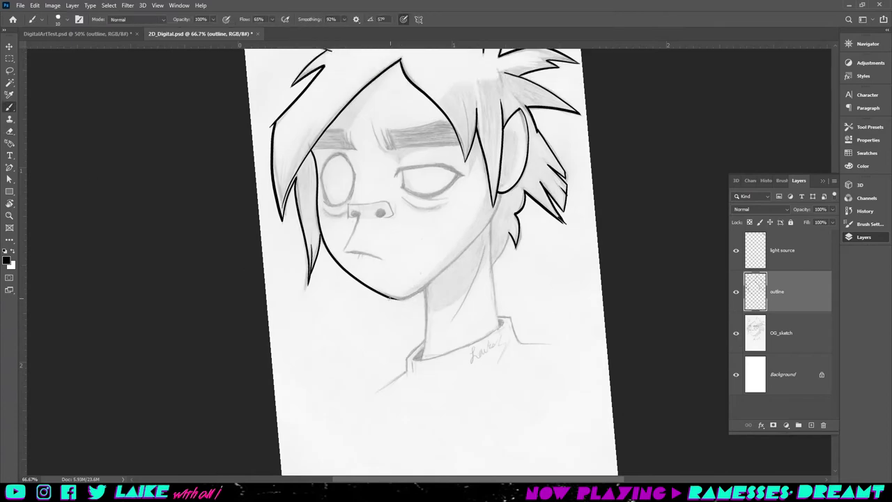
left_click_drag(386, 299, 440, 282)
key("ctrl+z")
key("r")
left_click_drag(119, 21, 113, 3)
key("b")
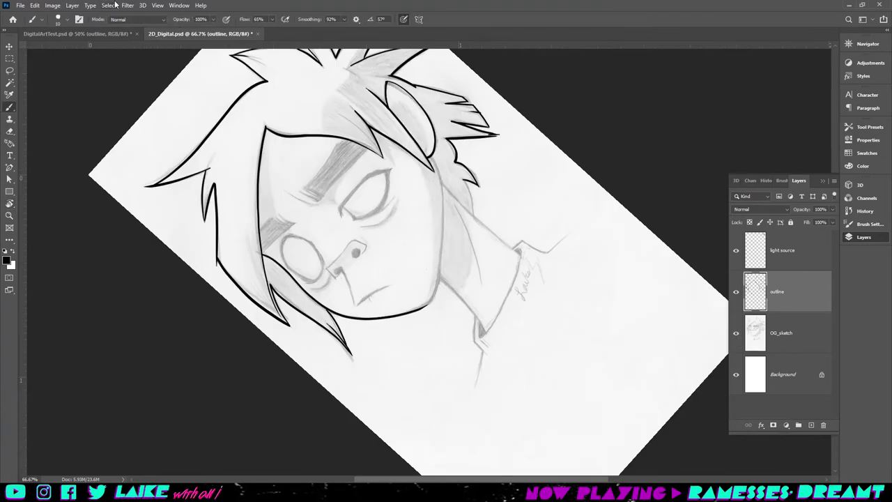
left_click_drag(431, 157, 442, 254)
key("ctrl+z")
left_click_drag(441, 159, 427, 308)
mouse_move(339, 269)
left_mouse_down()
mouse_move(353, 299)
mouse_move(394, 287)
mouse_move(368, 245)
mouse_move(362, 254)
left_mouse_up()
key("ctrl+z")
key("ctrl+z")
Ink the mouth and the nose with its nostrils, comparing the line art with the sketch layer hidden.
key("r")
left_click(141, 19)
key("ctrl+plus")
key("b")
left_click_drag(314, 296, 372, 314)
left_click(735, 333)
mouse_move(339, 244)
left_mouse_down()
mouse_move(315, 295)
mouse_move(373, 314)
mouse_move(318, 297)
mouse_move(333, 309)
mouse_move(339, 243)
mouse_move(377, 246)
left_mouse_up()
left_click(736, 333)
Undo the last few facial strokes and return to the Brush tool.
key("ctrl+z")
key("ctrl+z")
key("ctrl+z")
key("ctrl+z")
key("g")
right_click(9, 243)
key("b")
key("ctrl+z")
Ink the crease under the round eye beside the nose and try outlining that eye.
mouse_move(325, 230)
left_mouse_down()
mouse_move(288, 223)
mouse_move(299, 227)
left_mouse_up()
left_click_drag(297, 224, 336, 203)
left_click(736, 333)
left_click(736, 333)
key("ctrl+z")
key("ctrl+z")
key("ctrl+z")
left_click_drag(296, 224, 290, 184)
left_click(738, 336)
key("alt+bracketright")
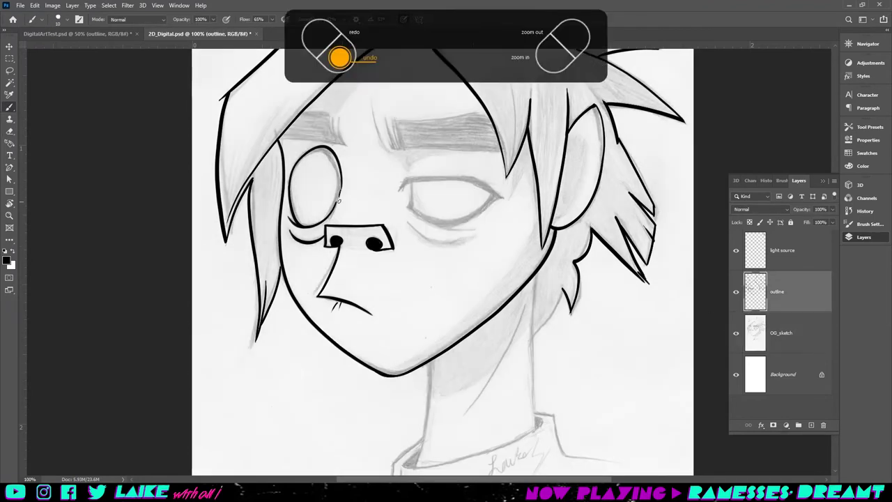
left_click_drag(412, 198, 409, 208)
left_click_drag(409, 207, 489, 207)
key("ctrl+z")
key("ctrl+z")
key("ctrl+z")
Set the brush size to 14 px.
left_click(67, 20)
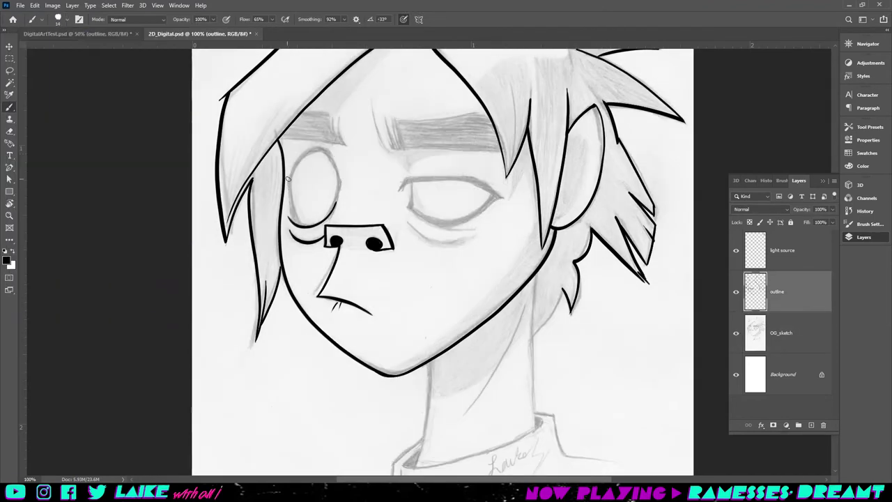
Ink the lower outline of the round eye, comparing the line art with the sketch layer hidden.
key("ctrl+z")
mouse_move(289, 180)
left_mouse_down()
mouse_move(299, 164)
mouse_move(341, 187)
left_mouse_up()
left_click(736, 334)
left_click(736, 334)
key("ctrl+z")
Ink the upper lid, inner corner and lower edge of the half-closed eye, undoing unsatisfactory strokes.
mouse_move(398, 190)
left_mouse_down()
mouse_move(436, 176)
mouse_move(505, 200)
left_mouse_up()
left_click_drag(414, 159, 404, 175)
key("ctrl+z")
mouse_move(405, 174)
left_mouse_down()
mouse_move(424, 168)
mouse_move(409, 209)
mouse_move(499, 196)
left_mouse_up()
key("ctrl+z")
key("ctrl+z")
key("ctrl+z")
key("ctrl+z")
key("ctrl+z")
mouse_move(400, 190)
left_mouse_down()
mouse_move(502, 198)
mouse_move(410, 203)
left_mouse_up()
left_click_drag(409, 204, 500, 198)
Ink the top arc of the round eye and touch up the inner end of the half-closed eye's lid.
left_click_drag(288, 180, 338, 169)
key("ctrl+z")
mouse_move(410, 182)
left_mouse_down()
mouse_move(510, 205)
mouse_move(421, 179)
left_mouse_up()
Rotate the brush tip to an 84° angle and ink the crease under the half-closed eye.
left_click(68, 19)
left_click_drag(38, 58, 35, 48)
left_click(68, 20)
key("ctrl+z")
left_click_drag(408, 223, 474, 243)
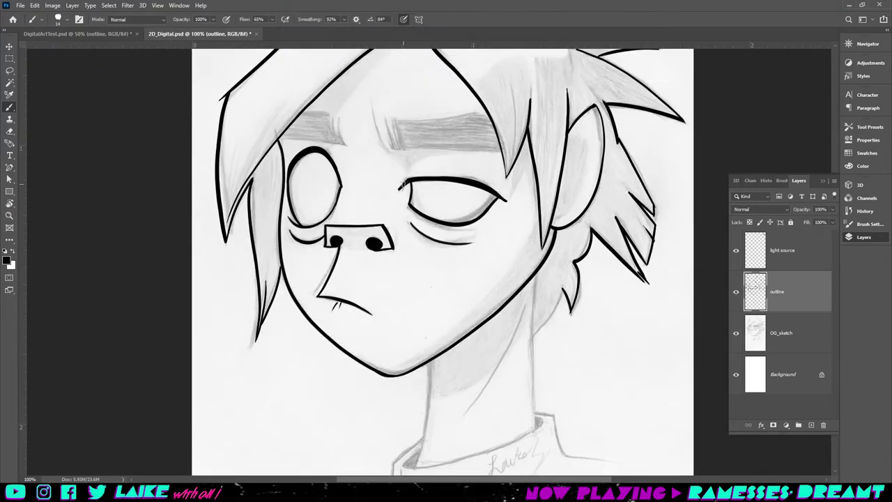
Ink the short inner edge that joins the upper and lower lids of the half-closed eye.
key("ctrl+minus")
key("ctrl+minus")
left_click_drag(409, 189, 413, 207)
key("ctrl+plus")
key("ctrl+plus")
Ink the outline of the eyebrow above the half-closed eye, redoing its long edges and inner end.
left_click_drag(388, 144, 396, 179)
left_click_drag(465, 145, 491, 149)
key("ctrl+z")
left_click_drag(395, 151, 496, 144)
key("ctrl+z")
key("ctrl+z")
key("e")
left_click_drag(401, 153, 499, 144)
Ink the outline of the eyebrow above the round eye and touch up the other brow, comparing with the sketch layer hidden.
key("b")
left_click_drag(282, 168, 343, 172)
left_click_drag(306, 139, 341, 171)
left_click(736, 333)
key("ctrl+z")
left_click(736, 333)
left_click(736, 333)
left_click_drag(393, 154, 437, 152)
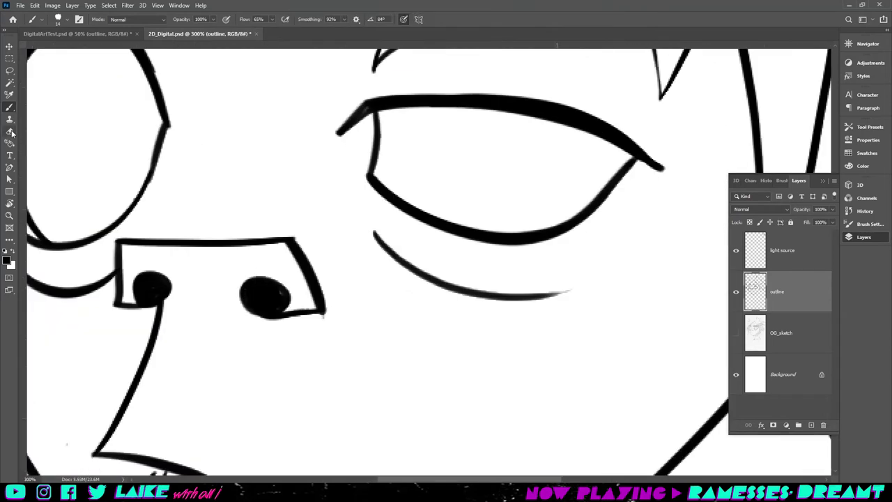
Inspect the eye and nose line art up close with the sketch layer hidden.
key("ctrl+plus")
key("ctrl+plus")
left_click(10, 131)
left_click(9, 106)
key("ctrl+minus")
key("ctrl+minus")
key("ctrl+minus")
left_click(736, 334)
key("ctrl+z")
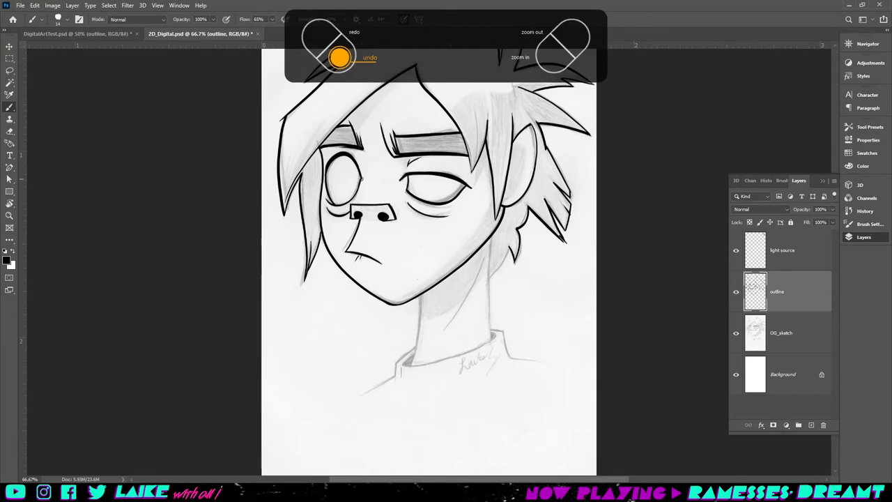
Ink the short line at the nose's outer corner, comparing the result with the sketch layer hidden.
left_click_drag(398, 206, 396, 219)
left_click(736, 334)
left_click(736, 333)
key("ctrl+z")
Ink the front and back contours of the neck, comparing the line art with the sketch layer hidden.
left_click_drag(420, 295, 412, 367)
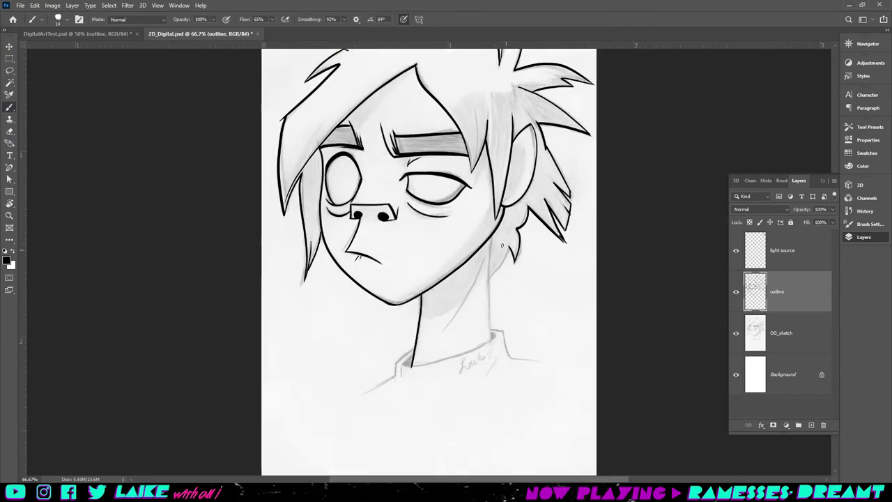
key("ctrl+z")
left_click_drag(493, 234, 490, 339)
left_click(736, 333)
key("ctrl+minus")
key("ctrl+minus")
key("ctrl+plus")
key("ctrl+plus")
left_click(736, 333)
Ink the diagonal neck crease and the hair edge at the nape, and touch up the front hair lock.
left_click_drag(487, 255, 441, 339)
left_click_drag(511, 242, 492, 277)
left_click(736, 333)
left_click(736, 333)
left_click_drag(301, 174, 307, 242)
scroll(426, 254, "down", 2)
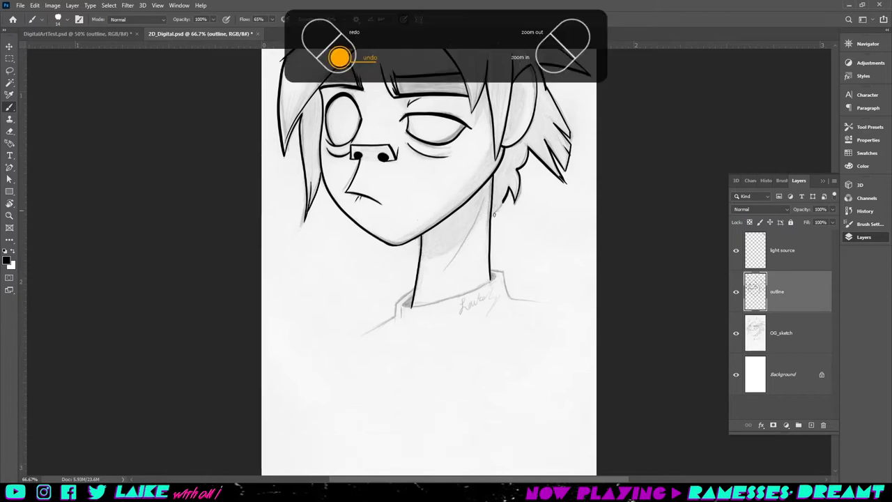
Ink the curved front neckline of the collar, undoing the unsatisfactory collar strokes.
key("ctrl+minus")
left_click_drag(417, 329, 403, 351)
key("ctrl+z")
mouse_move(418, 327)
left_mouse_down()
mouse_move(404, 350)
mouse_move(384, 355)
left_mouse_up()
key("ctrl+z")
mouse_move(479, 314)
left_mouse_down()
mouse_move(493, 336)
mouse_move(482, 314)
left_mouse_up()
key("ctrl+z")
left_click_drag(409, 341, 478, 317)
Redo the collar's rear edge and ink hatching strokes inside the collar opening beside the neck.
key("ctrl+plus")
key("ctrl+plus")
scroll(447, 318, "down", 2)
key("ctrl+z")
left_click_drag(407, 334, 388, 348)
left_click_drag(405, 338, 397, 346)
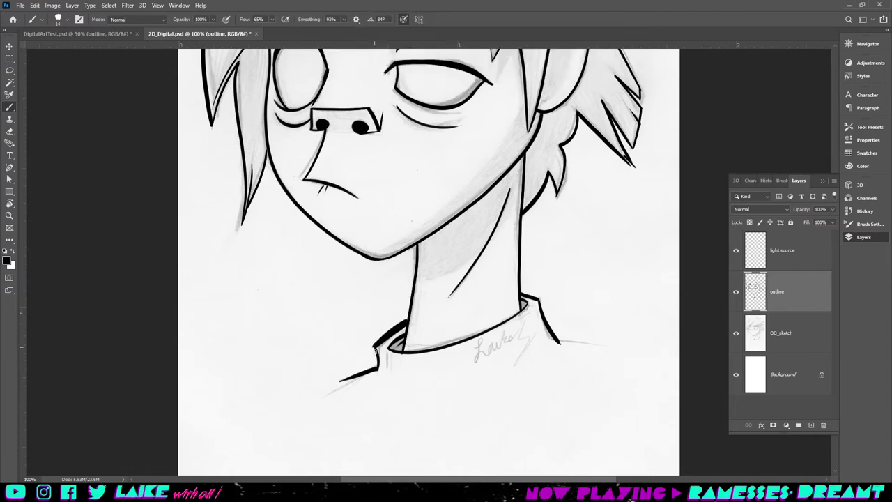
Review the whole line art with the sketch layer hidden and shown.
key("ctrl+minus")
key("ctrl+minus")
left_click(737, 335)
key("ctrl+plus")
scroll(468, 364, "down", 1)
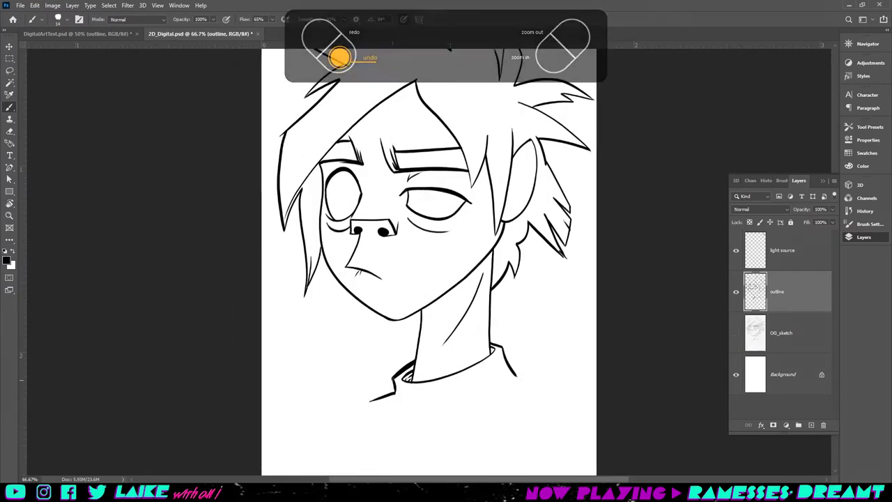
left_click(736, 334)
scroll(704, 310, "up", 3)
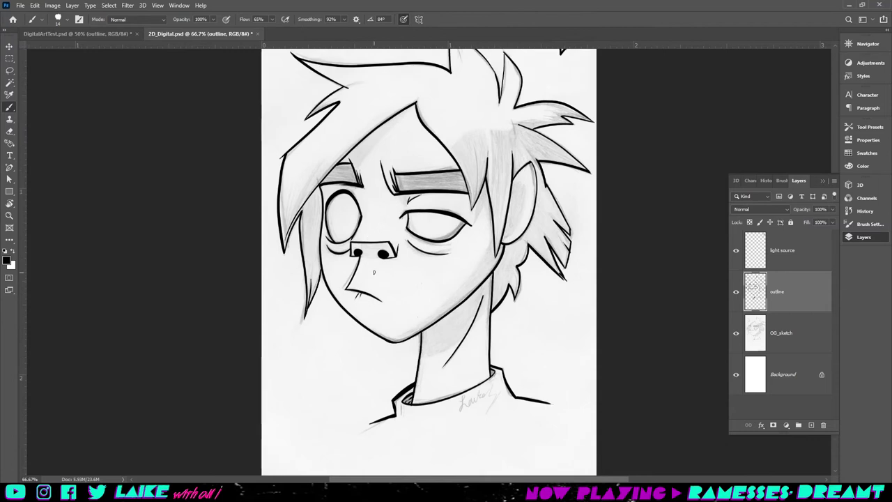
left_click(735, 333)
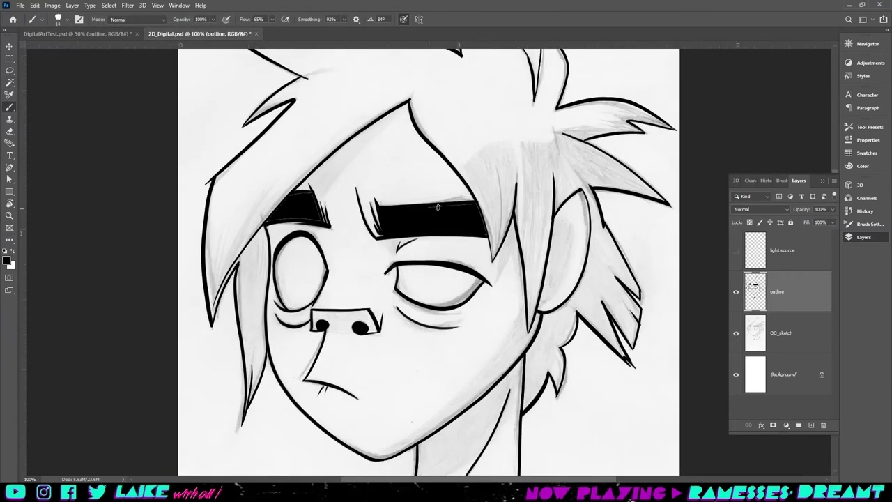
Fill both eyebrows with solid black brush strokes.
left_click_drag(438, 207, 482, 221)
left_click_drag(293, 195, 270, 221)
scroll(414, 244, "down", 2)
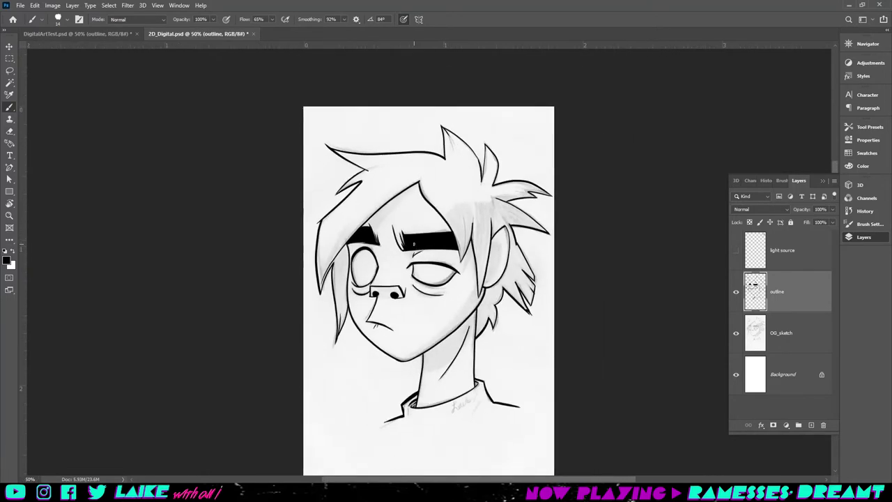
scroll(691, 202, "down", 4)
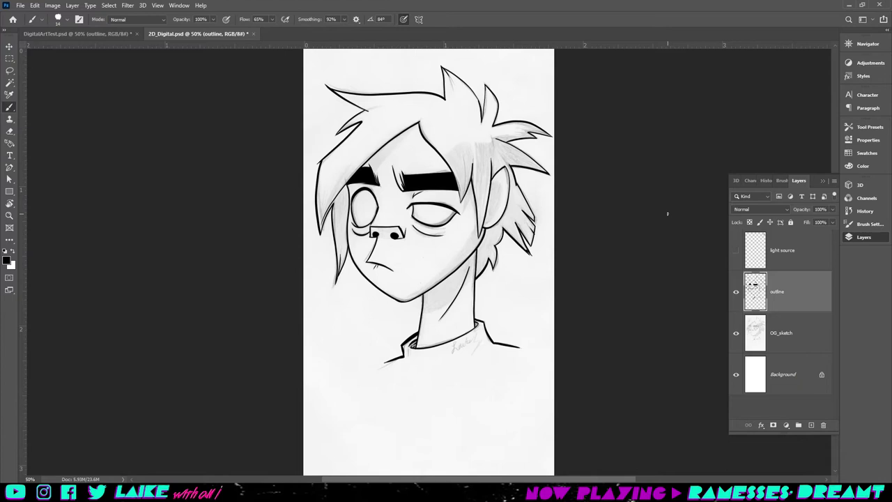
Hide the sketch layer and undo the stray marks beside the collar.
left_click(736, 333)
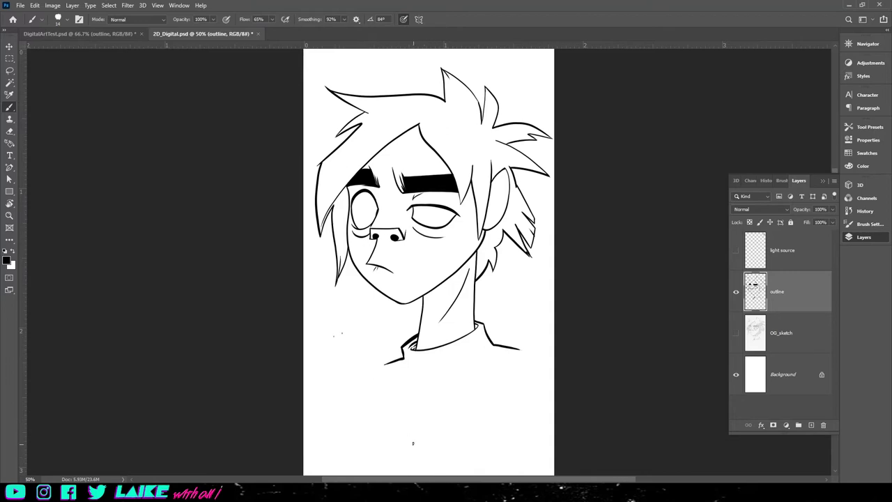
key("ctrl+z")
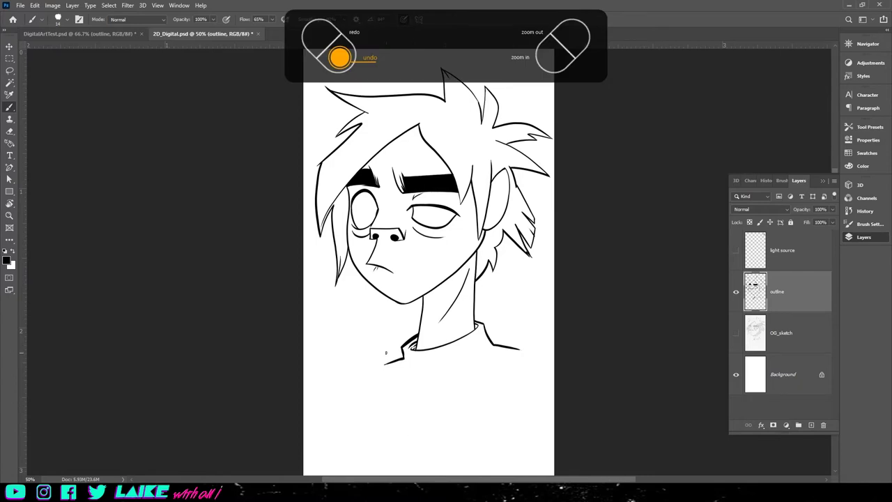
key("ctrl+plus")
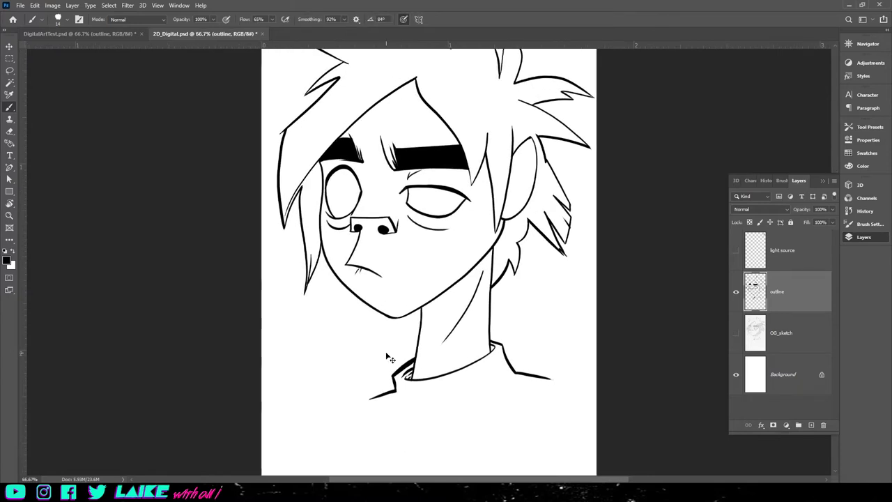
scroll(389, 357, "up", 2)
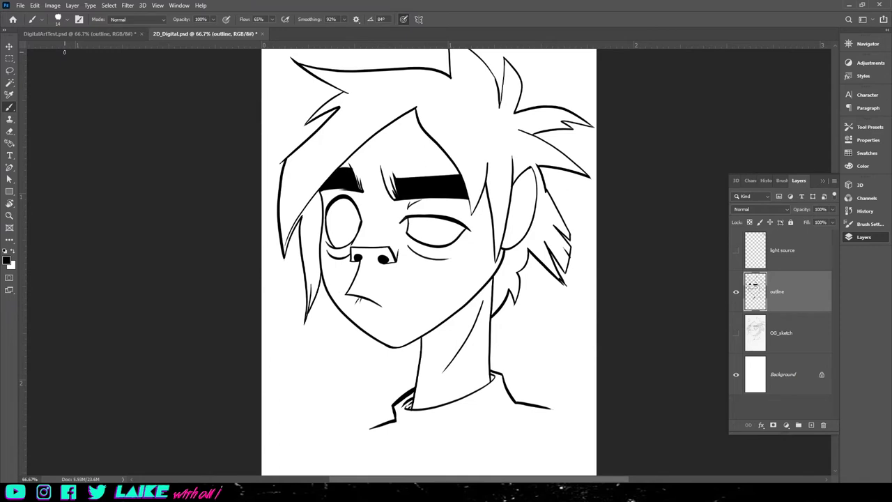
Sample the light peach skin tone from the portrait in DigitalArtTest.psd and return to 2D_Digital.psd with the Brush tool.
left_click(76, 34)
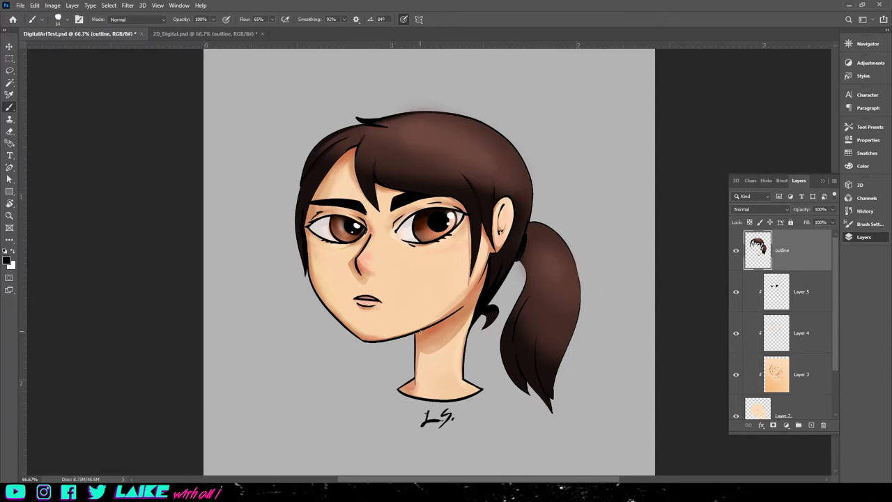
left_click(223, 33)
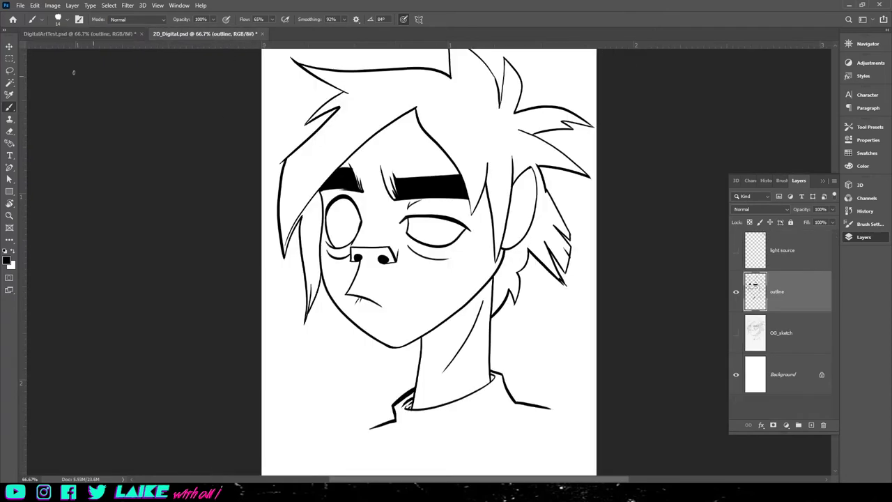
left_click(77, 34)
left_click(10, 239)
left_click(11, 240)
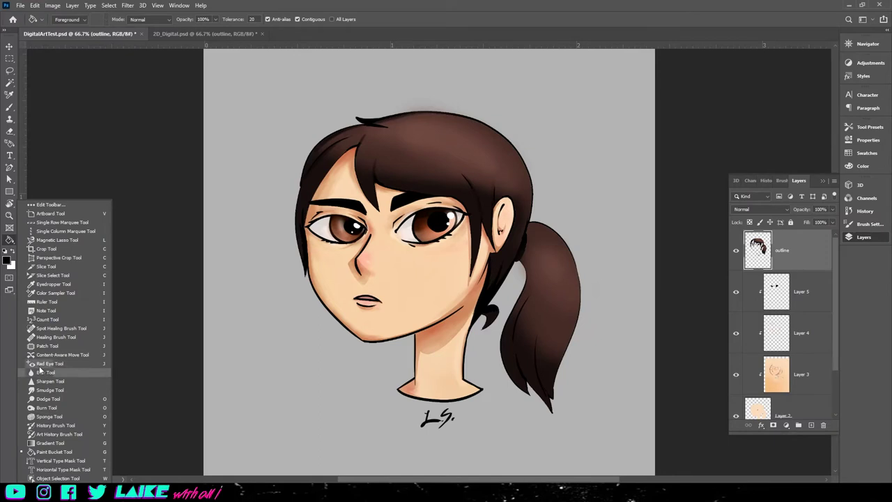
left_click(44, 283)
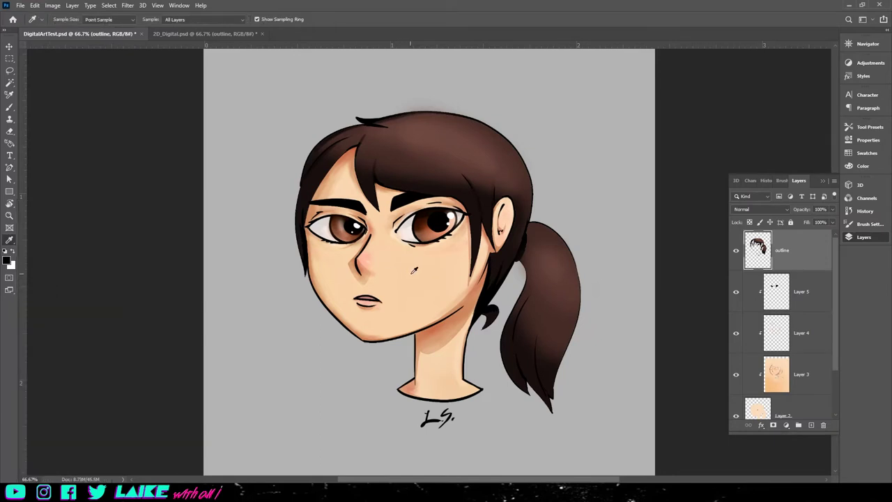
left_click(444, 348)
left_click(170, 34)
key("b")
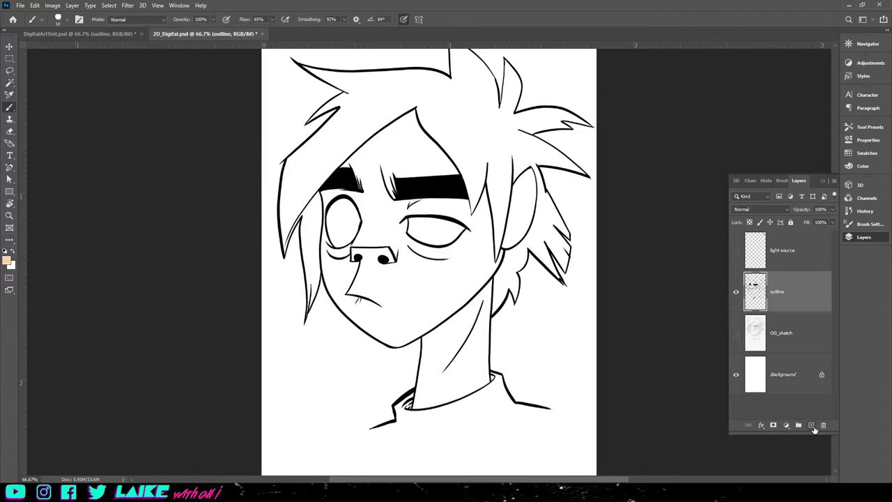
Add a new layer above the outline layer and name it "color pallete".
left_click(812, 425)
mouse_move(798, 296)
left_mouse_down()
mouse_move(795, 338)
mouse_move(791, 305)
left_mouse_up()
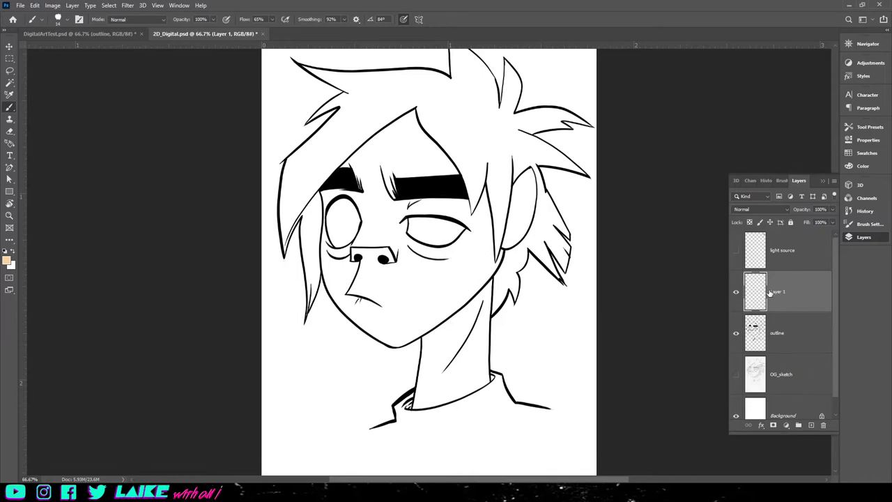
double_click(778, 292)
type("color pallete")
key("Return")
Paint a small peach colour swatch on the blank area beside the character's chin.
key("ctrl+plus")
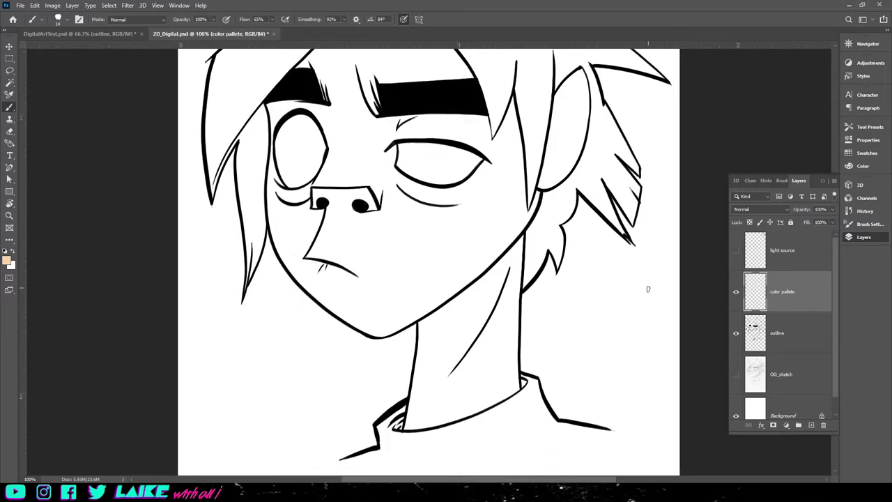
scroll(489, 329, "down", 3)
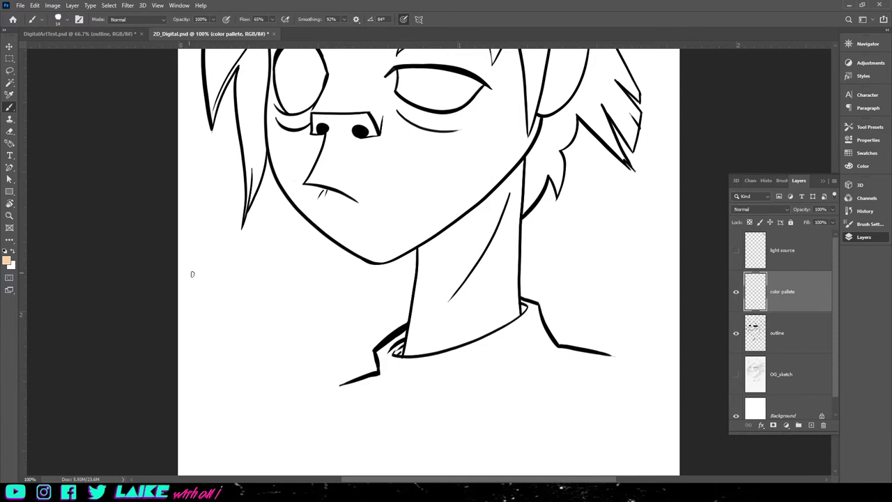
left_click_drag(222, 286, 205, 284)
Sample an orange-brown skin shadow from the DigitalArtTest.psd portrait and paint it as a swatch above the peach one in 2D_Digital.psd.
left_click(92, 34)
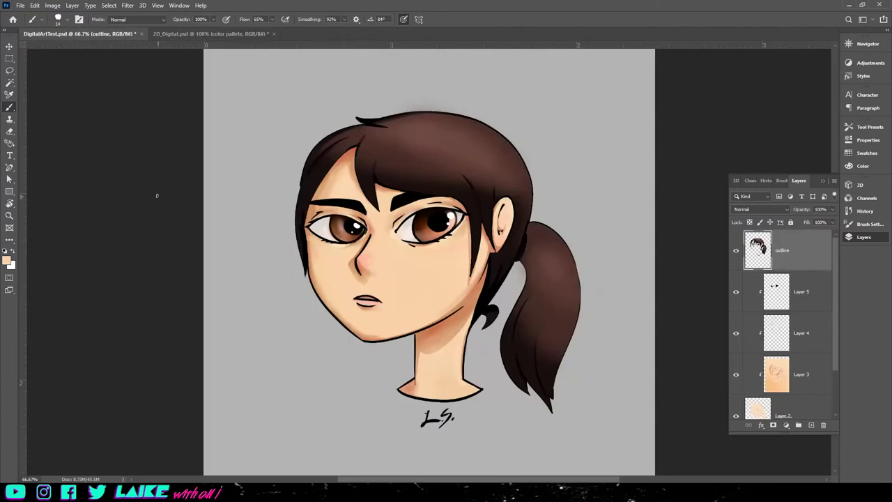
key("ctrl+plus")
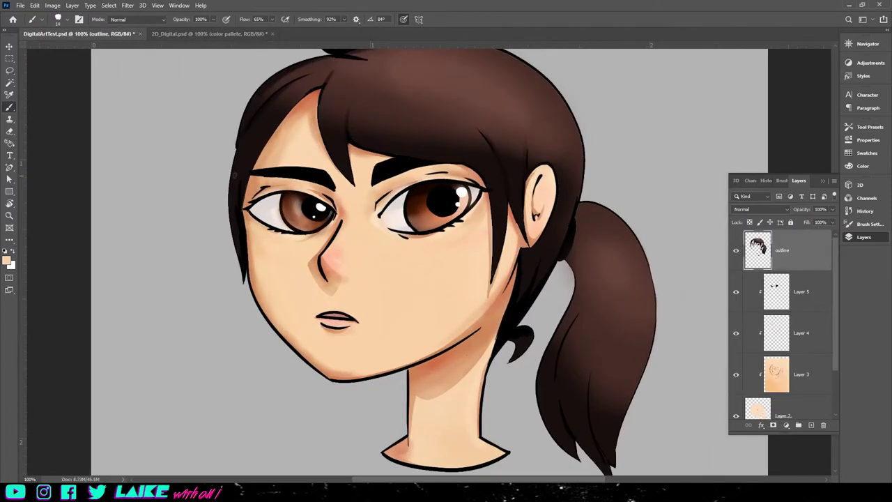
key("i")
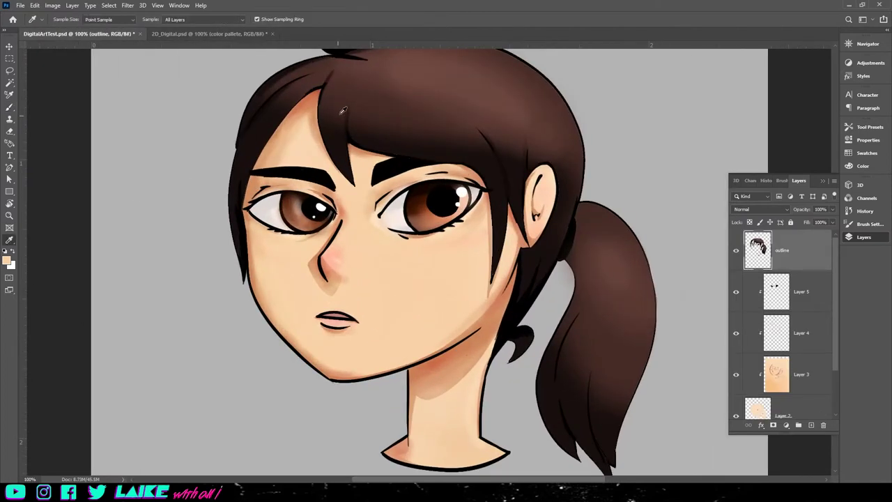
left_click(187, 34)
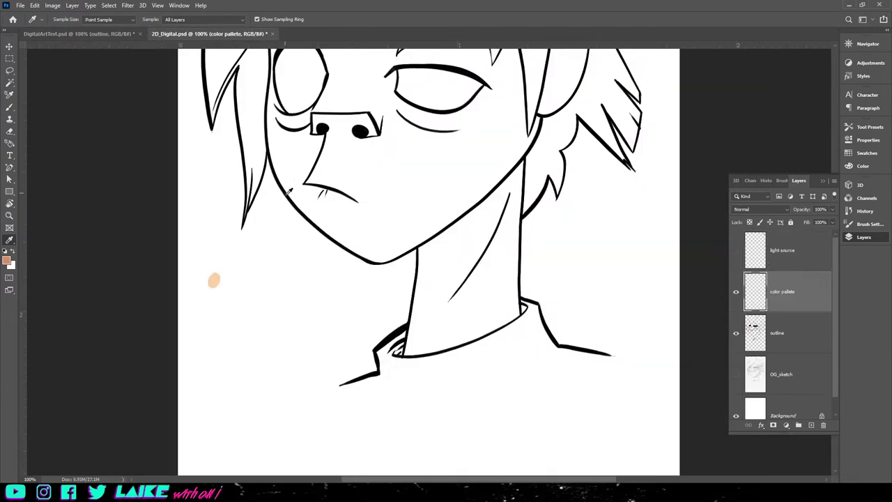
left_click(9, 108)
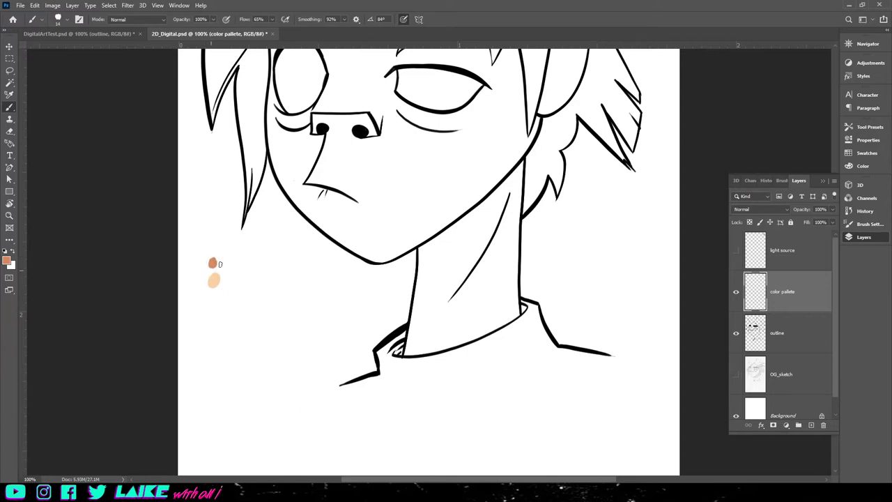
Sample a darker rust shadow tone from the DigitalArtTest.psd portrait and add it as the topmost swatch in 2D_Digital.psd.
left_click(111, 32)
left_click(9, 239)
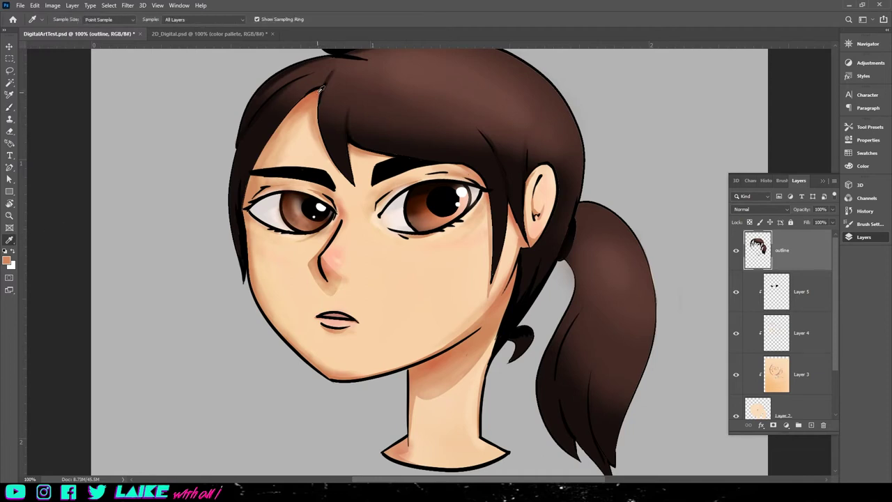
left_click(162, 35)
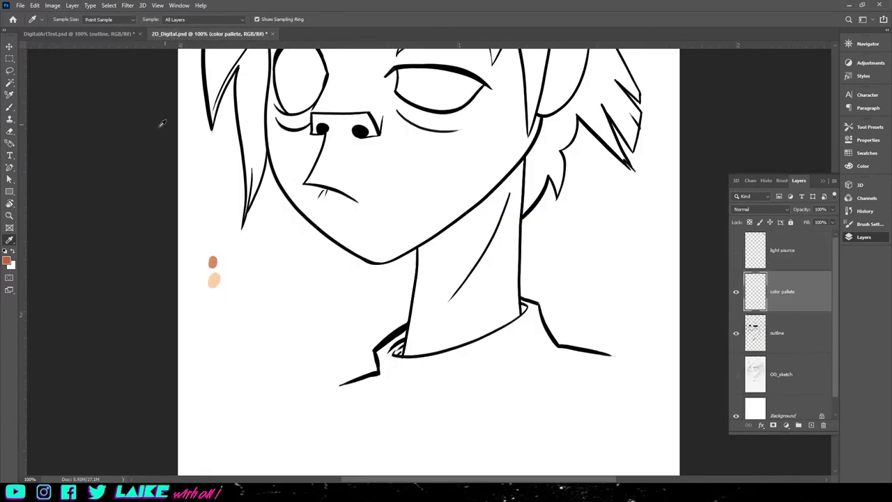
left_click(10, 108)
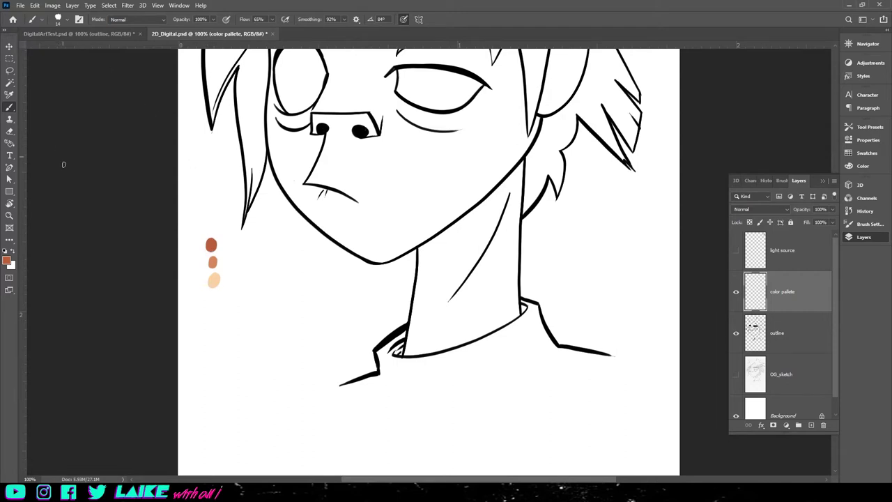
Sample the light skin tone on the DigitalArtTest.psd portrait's neck and paint it as a swatch below the others in 2D_Digital.psd.
left_click(95, 35)
left_click(9, 241)
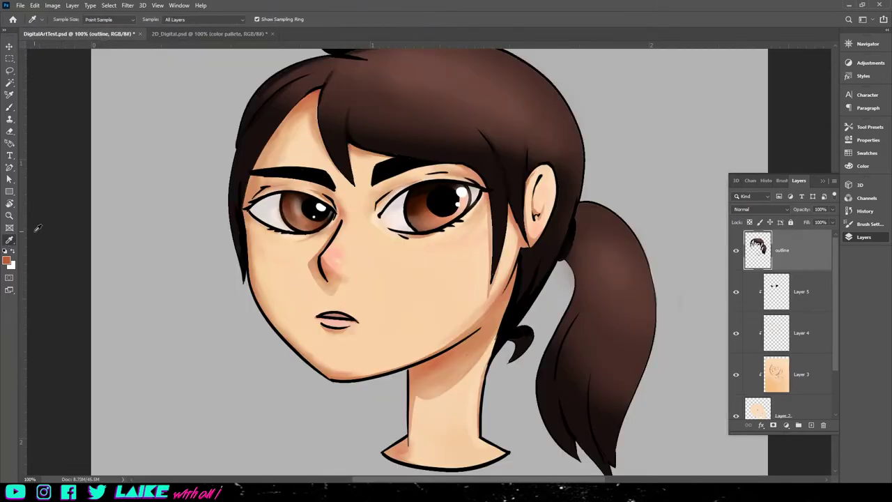
left_click(423, 405)
left_click(209, 33)
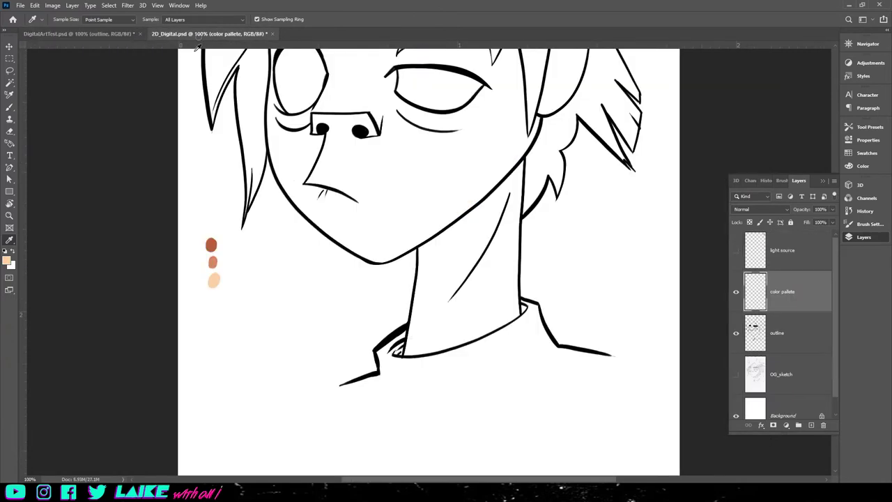
left_click(11, 107)
left_click_drag(222, 293, 207, 296)
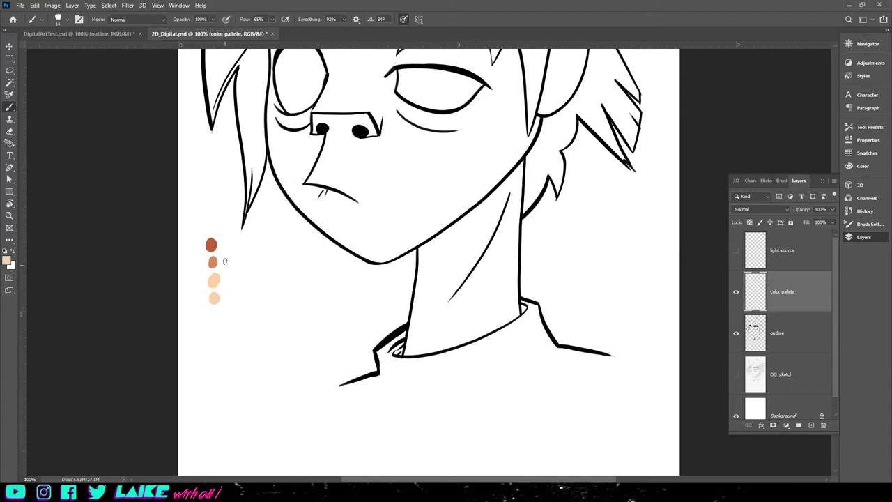
Sample a paler skin highlight from the DigitalArtTest.psd portrait and paint it as the lowest swatch in 2D_Digital.psd.
left_click(104, 34)
key("i")
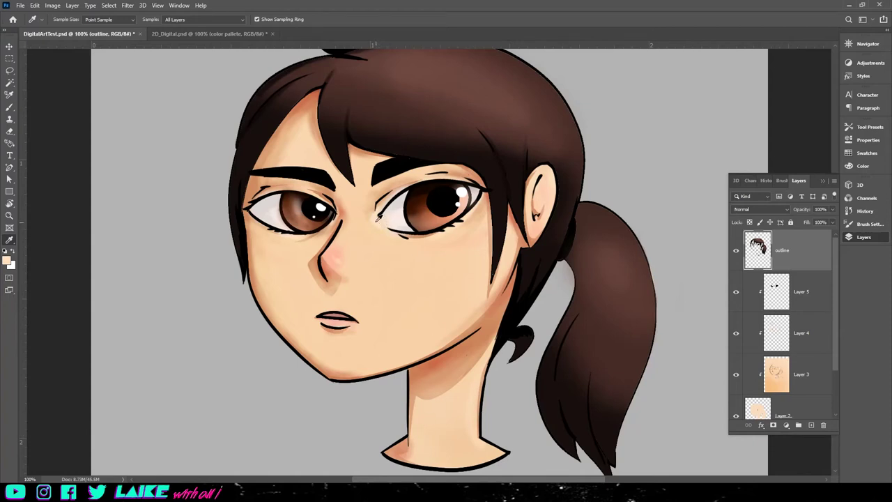
left_click(213, 34)
left_click(9, 108)
left_click_drag(217, 316, 216, 321)
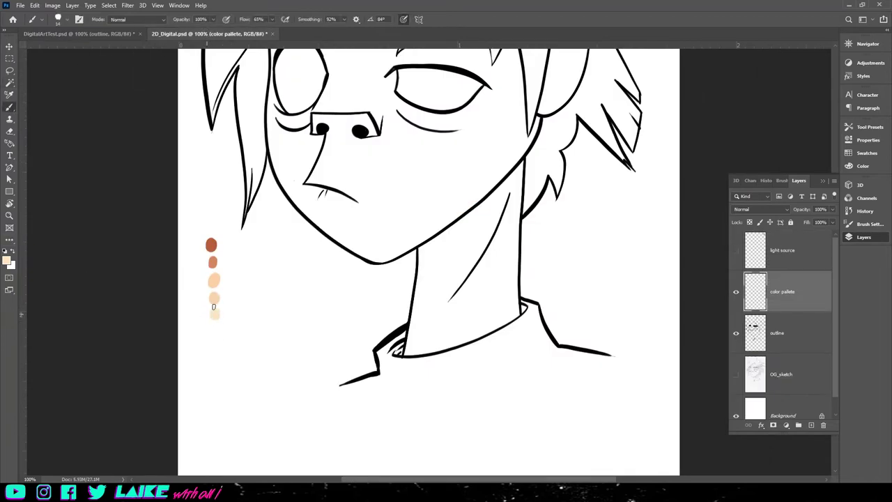
Add a new layer named "color" and place it directly beneath the outline layer.
key("ctrl+minus")
key("ctrl+minus")
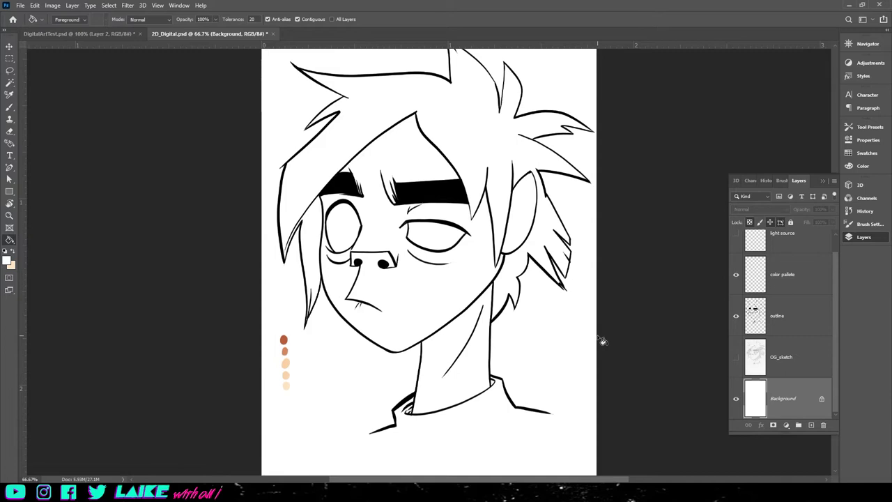
left_click(10, 107)
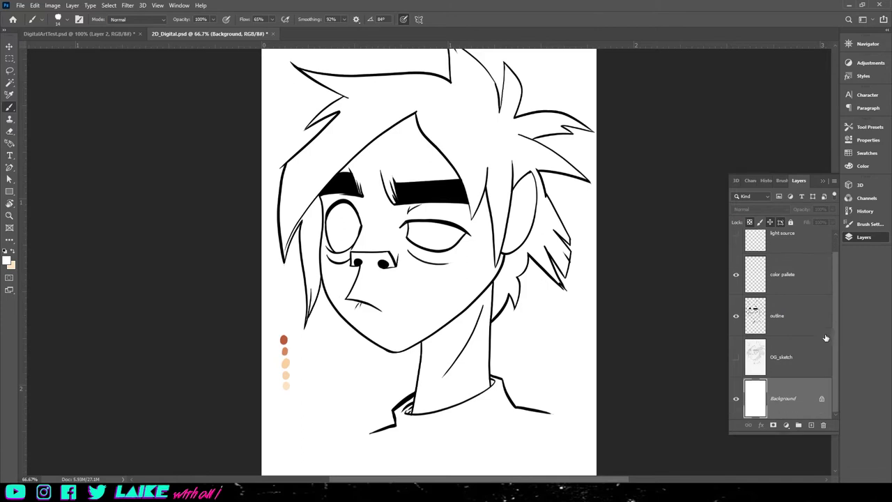
left_click(811, 424)
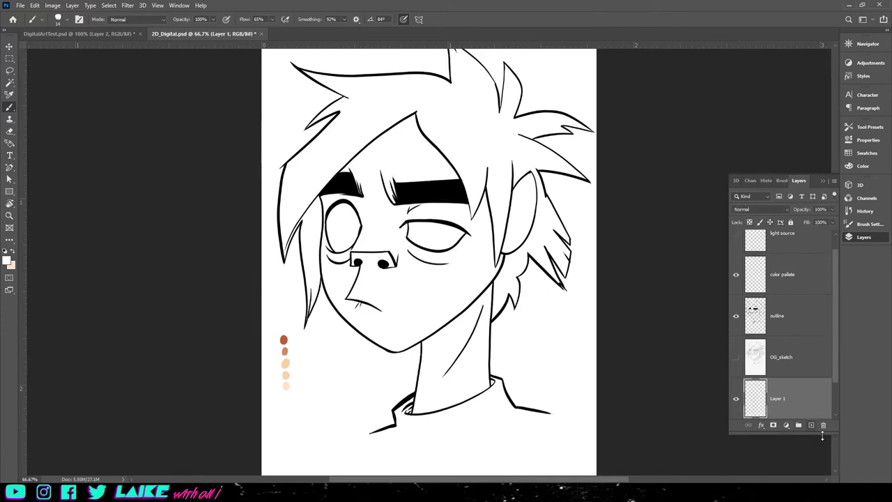
double_click(779, 398)
type("color")
key("Return")
key("w")
key("ctrl+bracketright")
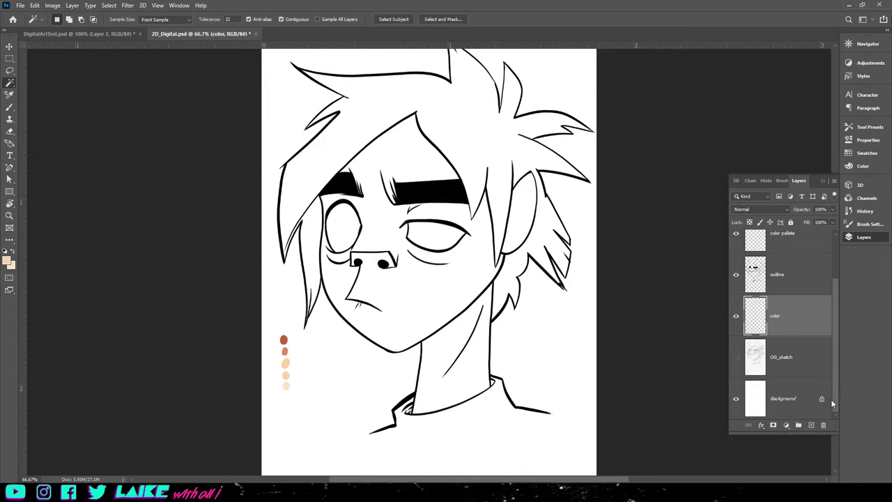
Fill the Background layer with mid grey #888888 using the Paint Bucket.
left_click(793, 401)
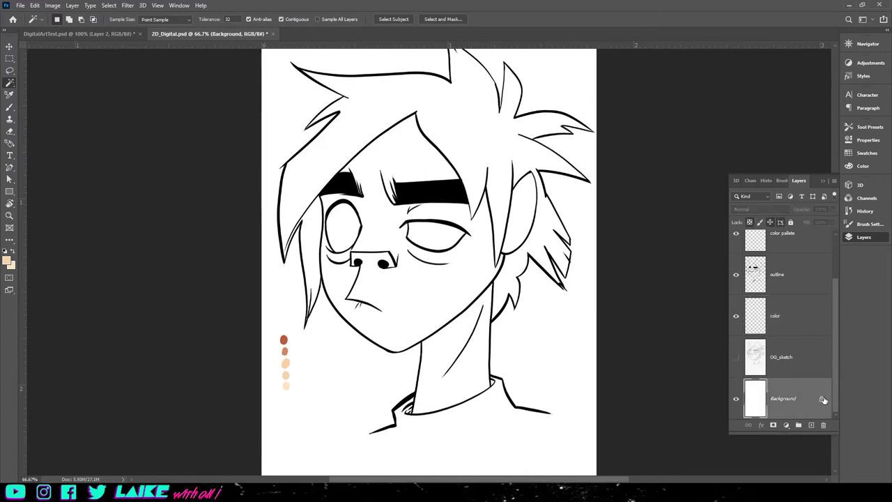
key("g")
left_click(9, 242)
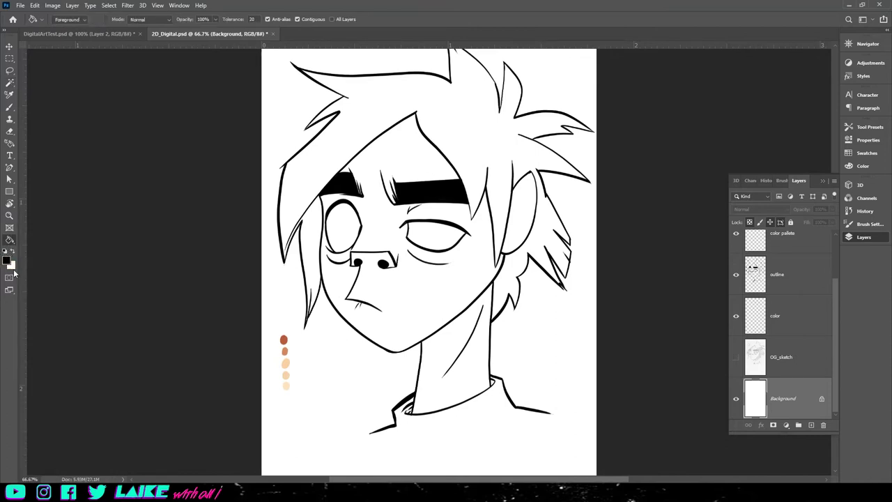
left_click(8, 258)
left_click_drag(395, 217, 385, 207)
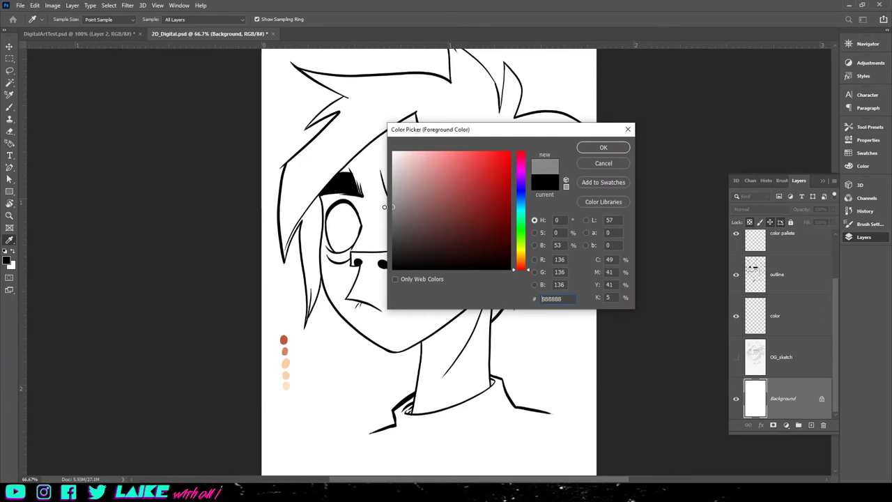
left_click(601, 147)
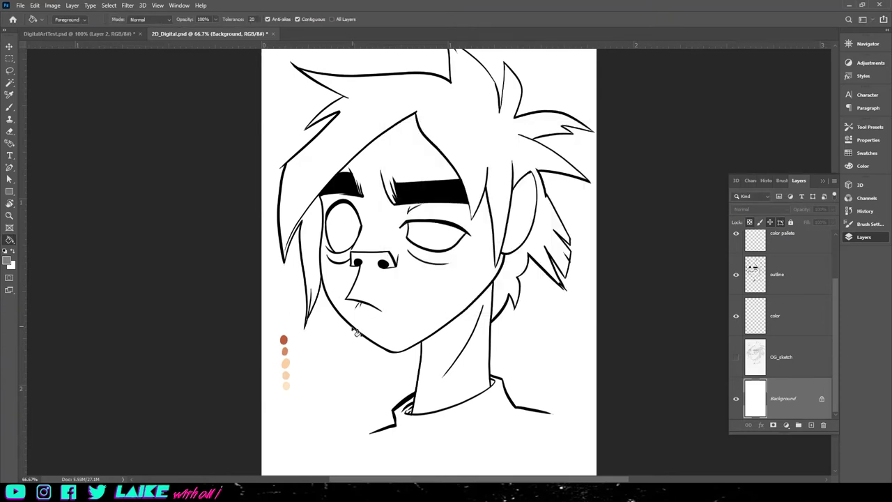
left_click(344, 362)
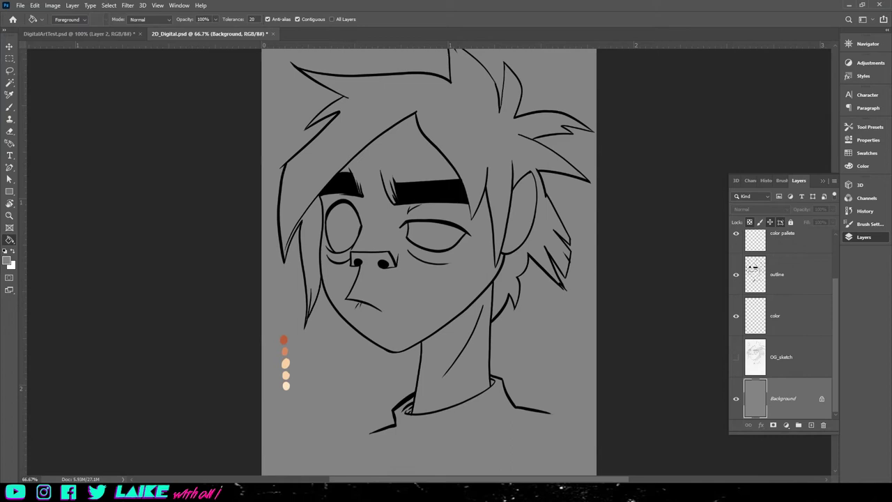
Sample the peach swatch second from the bottom of the palette and fill the color layer with it.
left_click(784, 315)
right_click(12, 240)
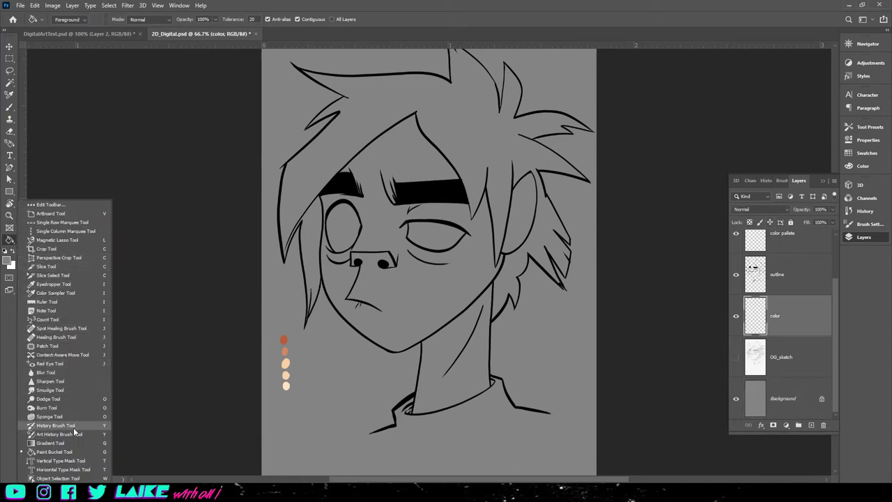
left_click(55, 284)
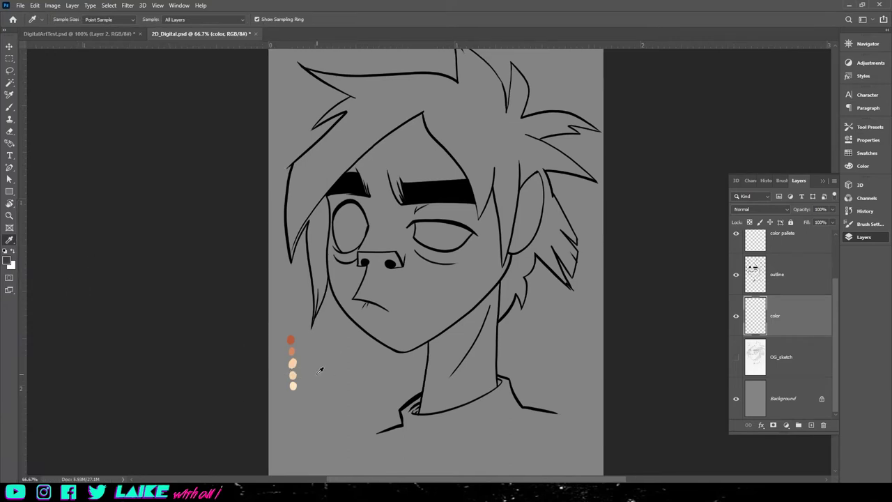
scroll(297, 374, "left", 1)
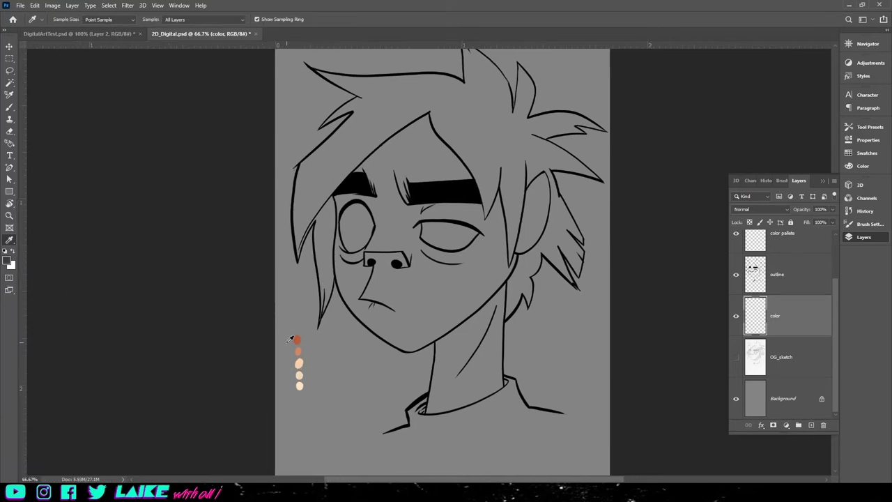
left_click(300, 374)
left_click(12, 242)
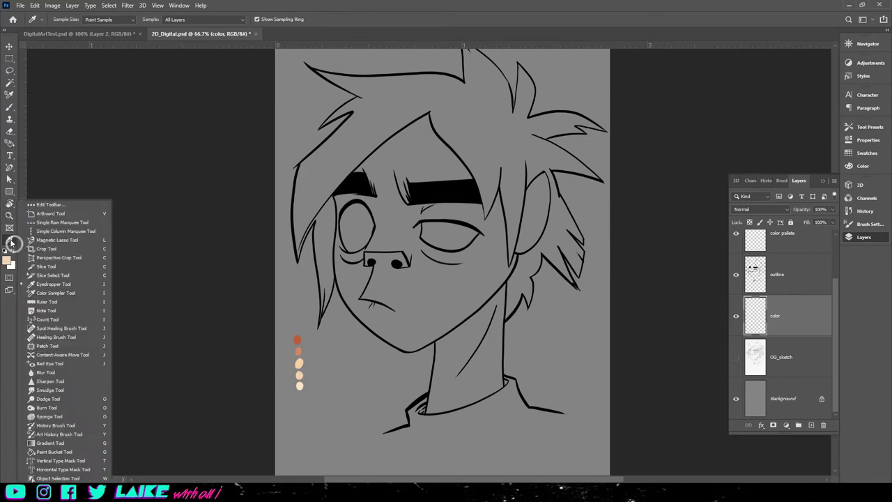
left_click(49, 452)
left_click(556, 366)
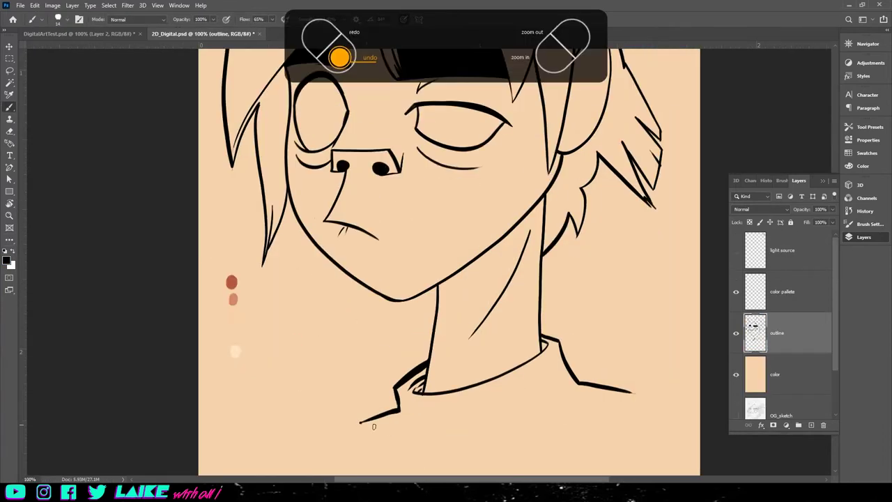
Close the open lower edge of the collar with one curved black line on the outline layer, undoing unsatisfactory strokes.
mouse_move(361, 423)
left_mouse_down()
mouse_move(593, 411)
mouse_move(637, 394)
mouse_move(627, 392)
left_mouse_up()
key("ctrl+z")
key("ctrl+z")
key("ctrl+z")
key("ctrl+z")
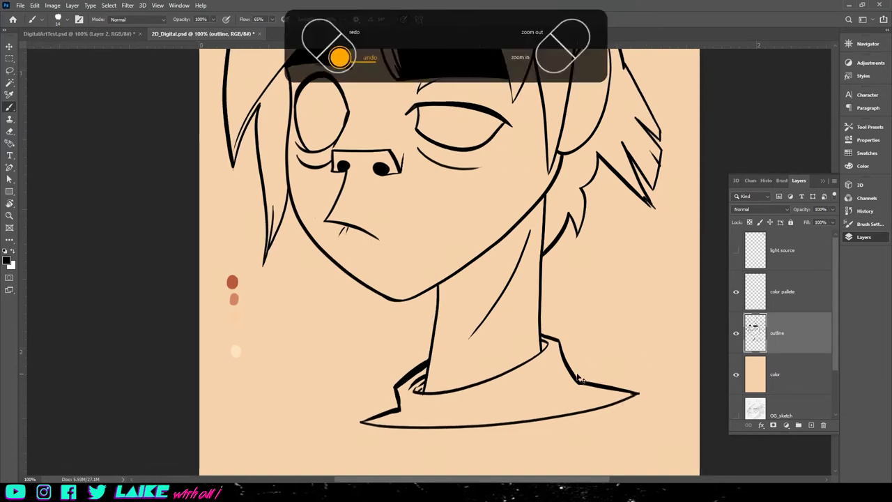
Select the empty area around the character on the outline layer with the Magic Wand and expand the selection by 2 pixels.
key("ctrl+minus")
key("ctrl+minus")
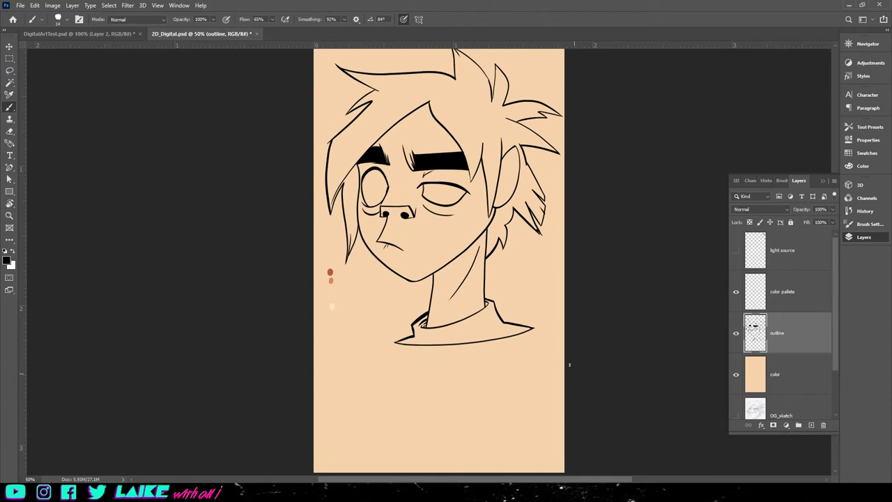
scroll(576, 374, "up", 3)
key("w")
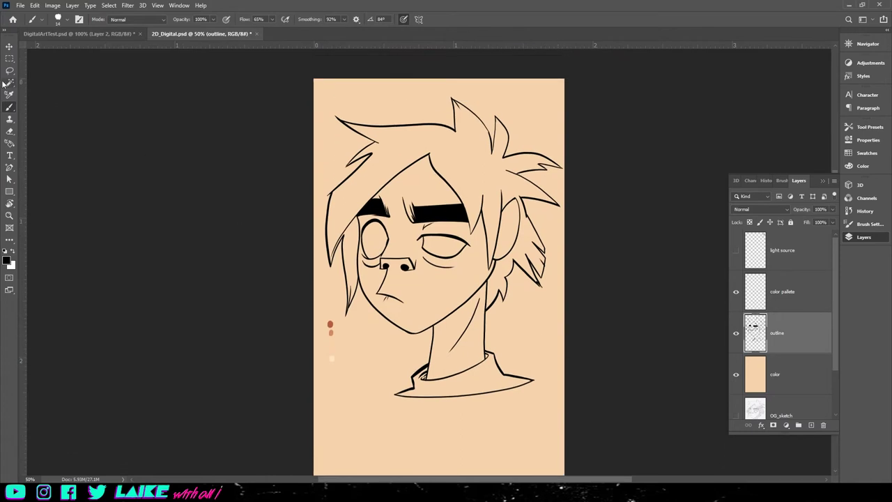
left_click(373, 109)
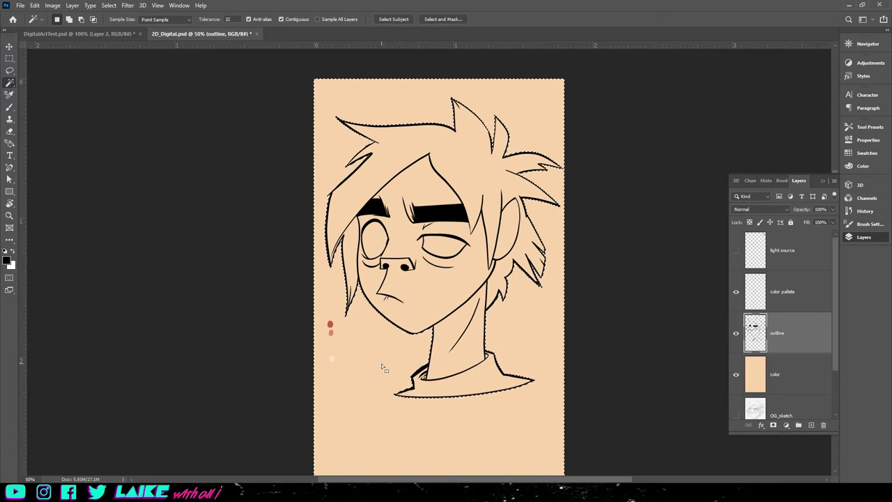
left_click(109, 4)
mouse_move(176, 138)
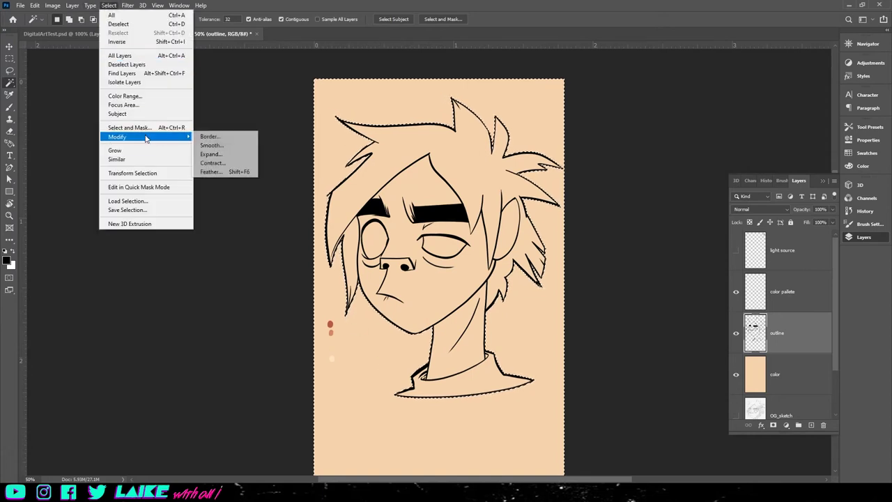
left_click(218, 155)
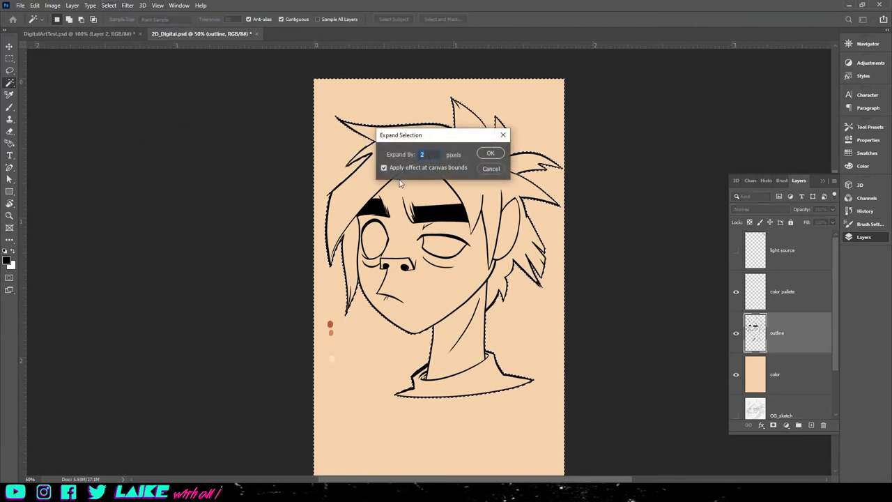
type("5")
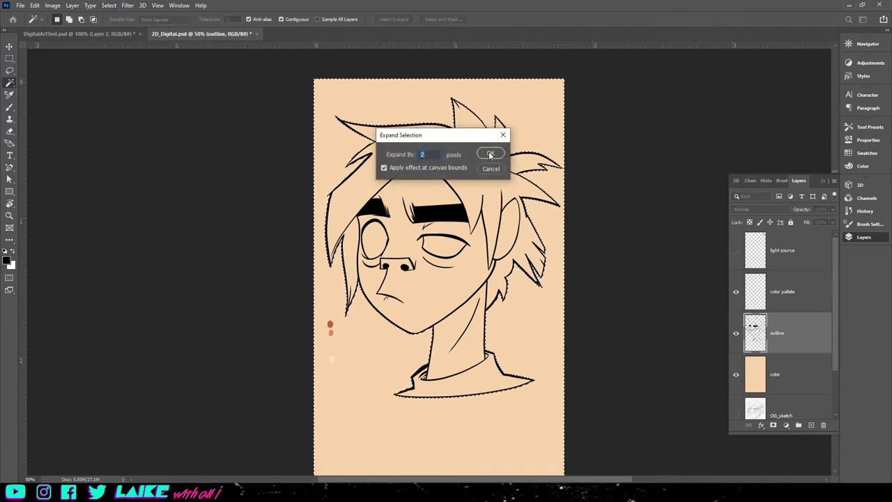
left_click(490, 153)
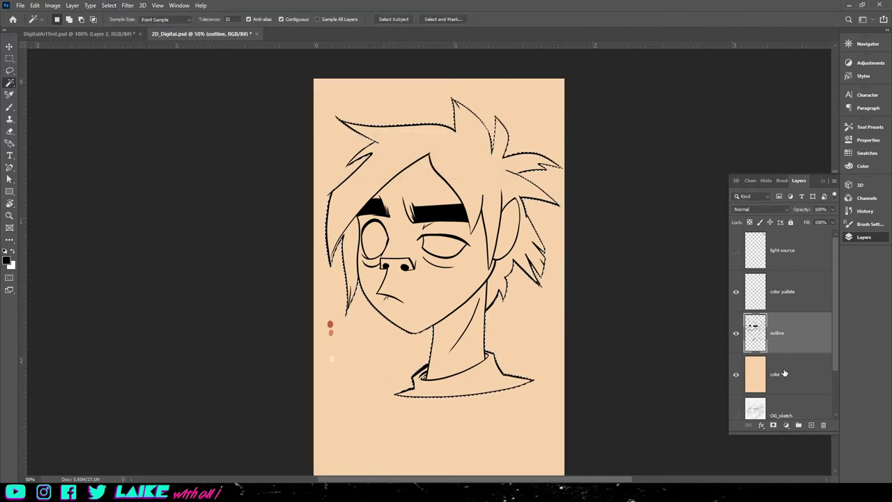
Delete the peach fill outside the character on the color layer and clear the selection.
left_click(774, 388)
key("ctrl+shift+i")
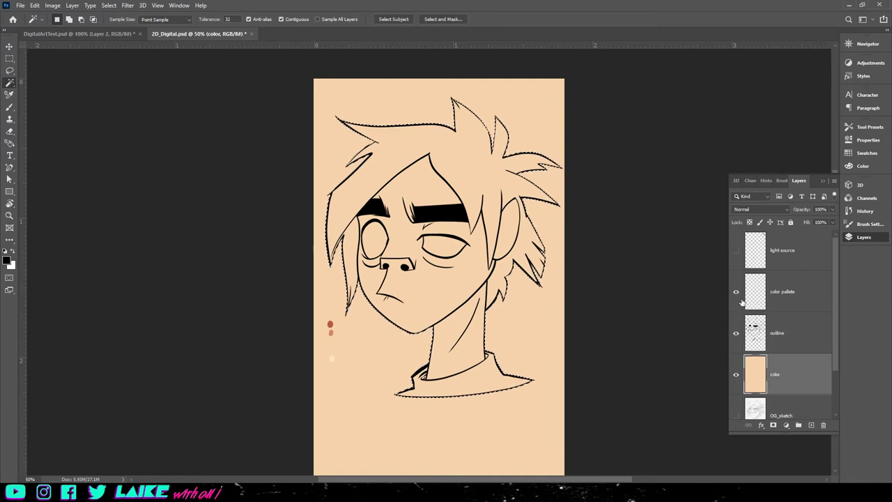
key("Delete")
key("ctrl+d")
Sample the palest and the rust palette swatches as the two working colours and switch to the Gradient tool.
key("g")
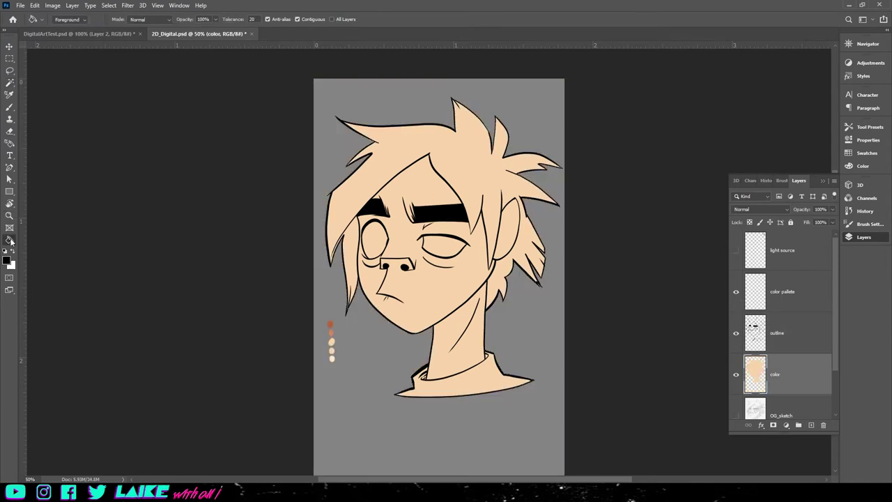
left_click(9, 239)
left_click(54, 283)
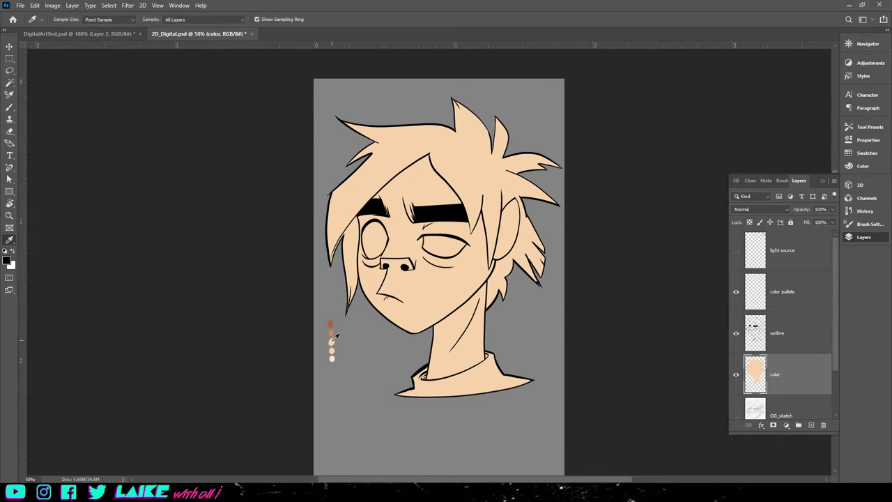
left_click(333, 358)
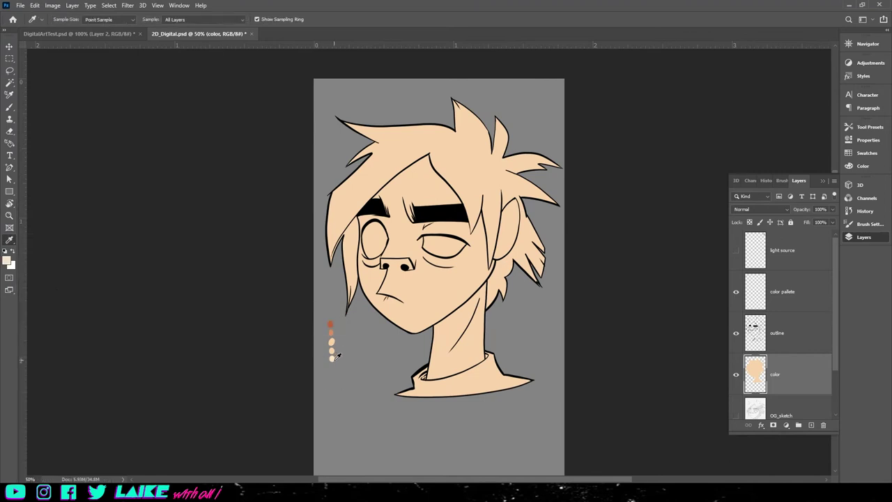
left_click(11, 252)
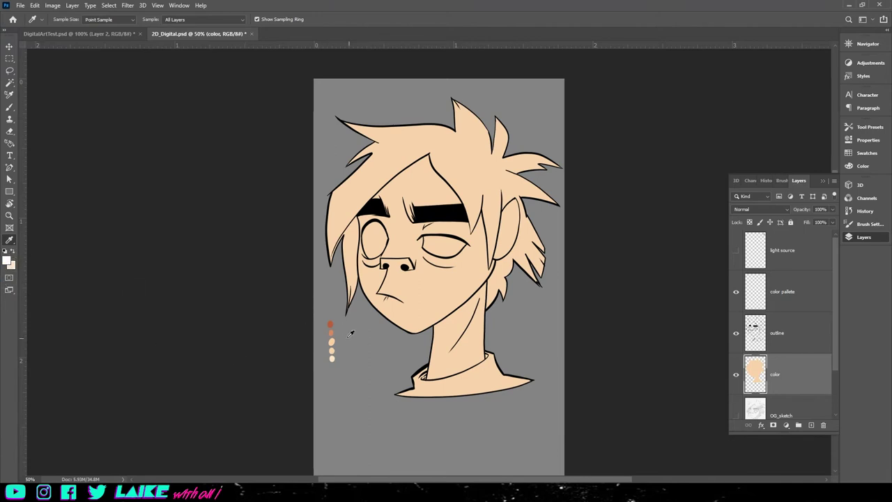
left_click(332, 320)
left_click(9, 277)
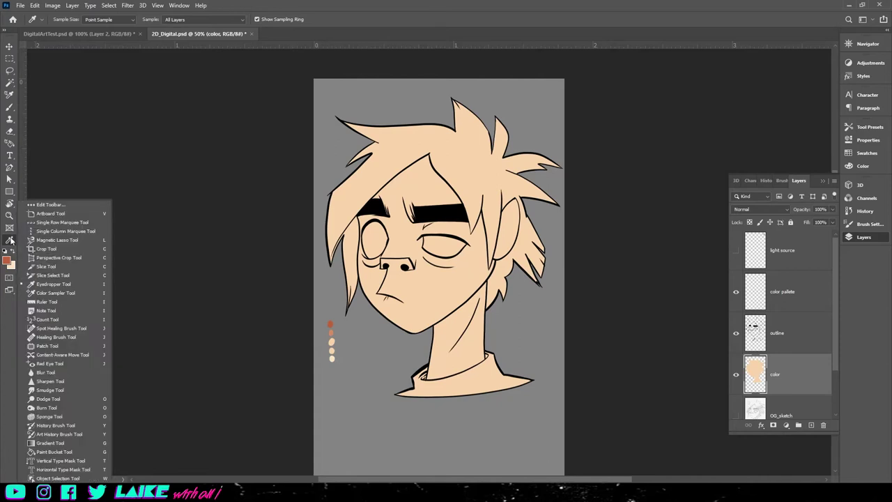
left_click(43, 443)
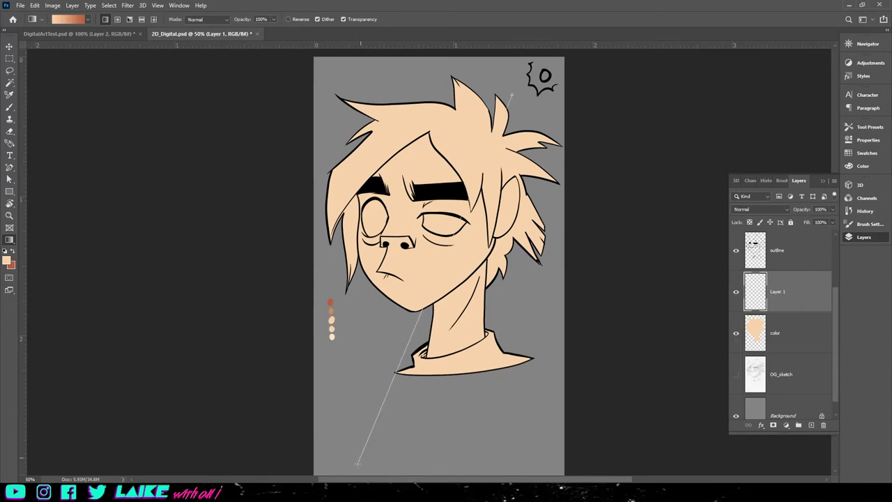
Draw a peach-to-rust gradient from near the sun mark down to the lower canvas on Layer 1 and clip it to the color layer.
left_click_drag(358, 464, 358, 463)
scroll(355, 433, "down", 1)
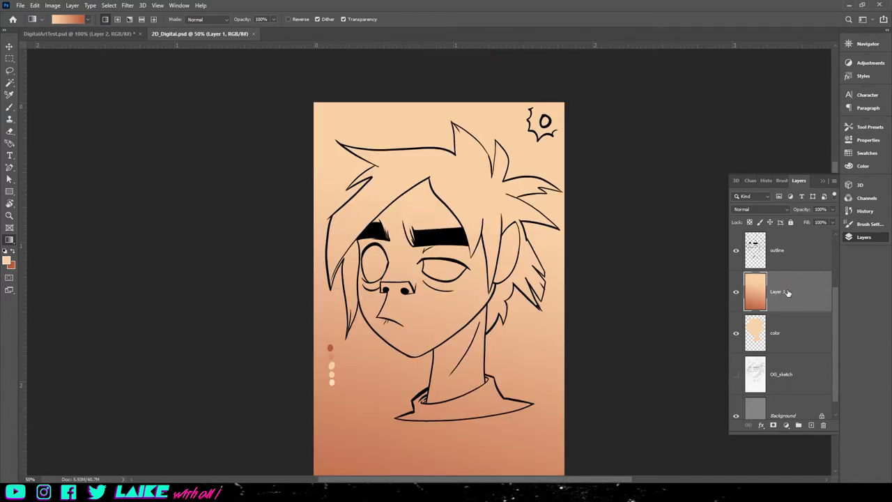
right_click(788, 292)
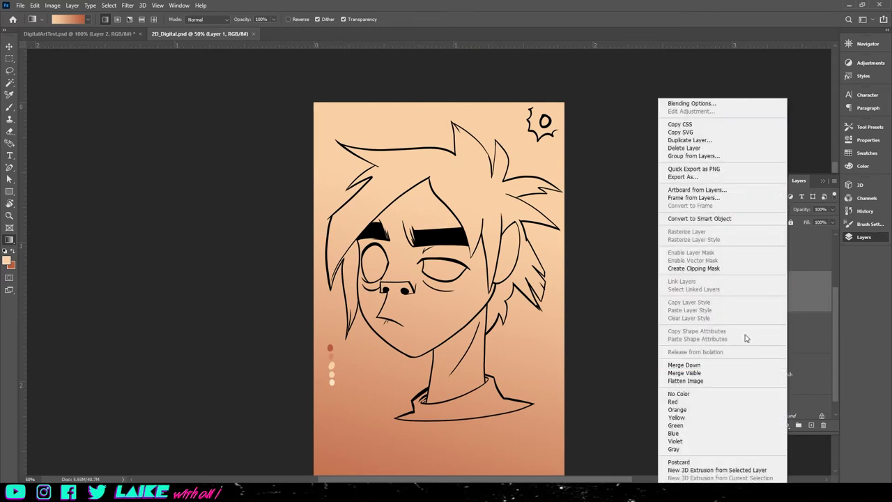
left_click(727, 269)
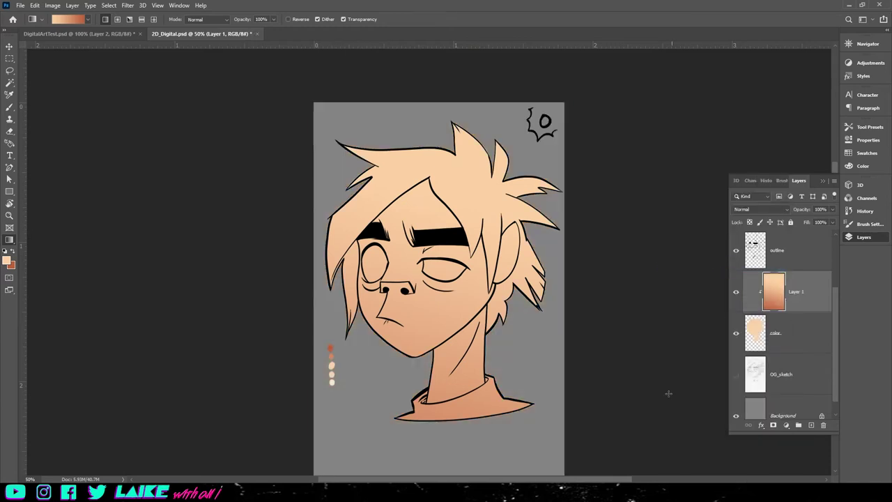
scroll(391, 250, "down", 1)
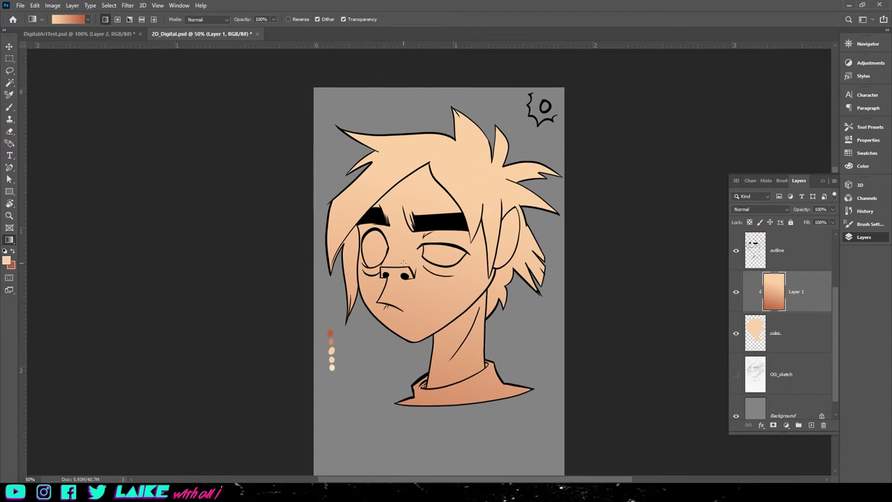
Switch to the Brush tool with the Soft Round Pressure Opacity preset and set its size to 464 px.
key("b")
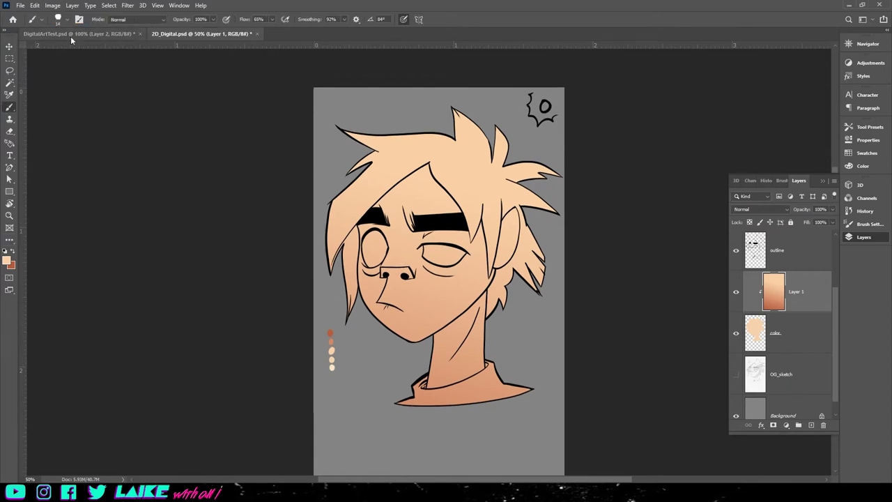
left_click(69, 21)
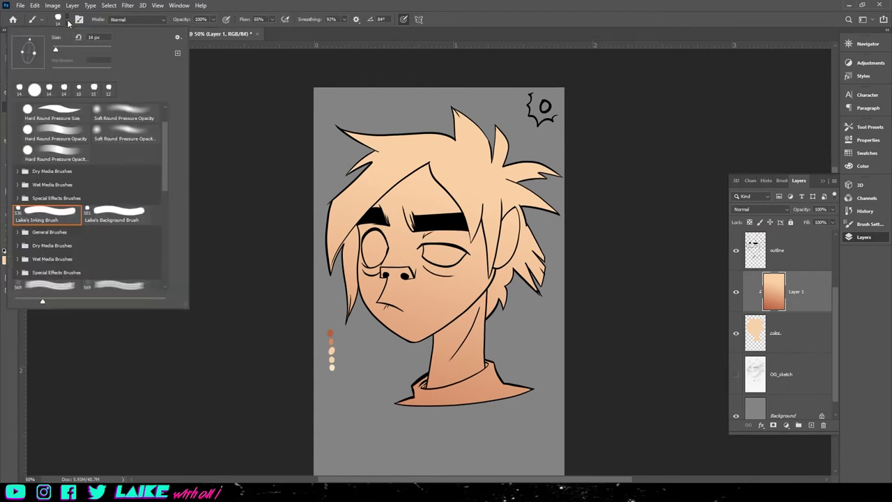
left_click(113, 122)
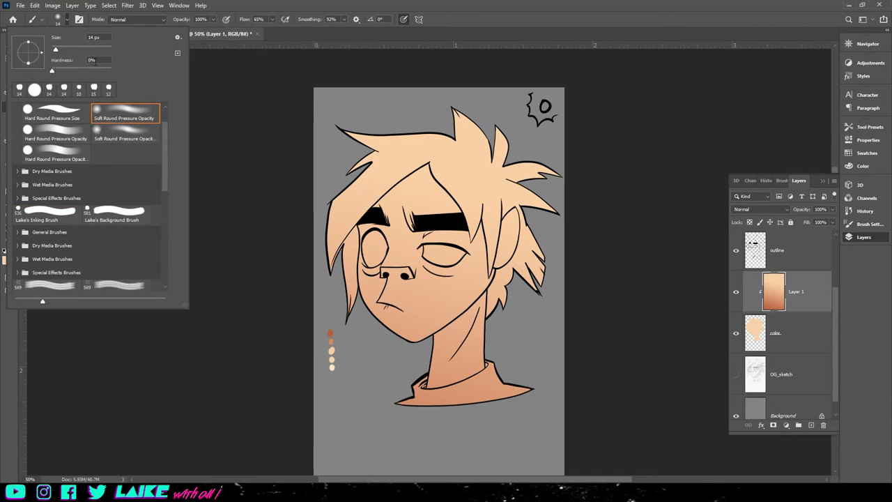
left_click_drag(55, 49, 107, 49)
left_click(67, 19)
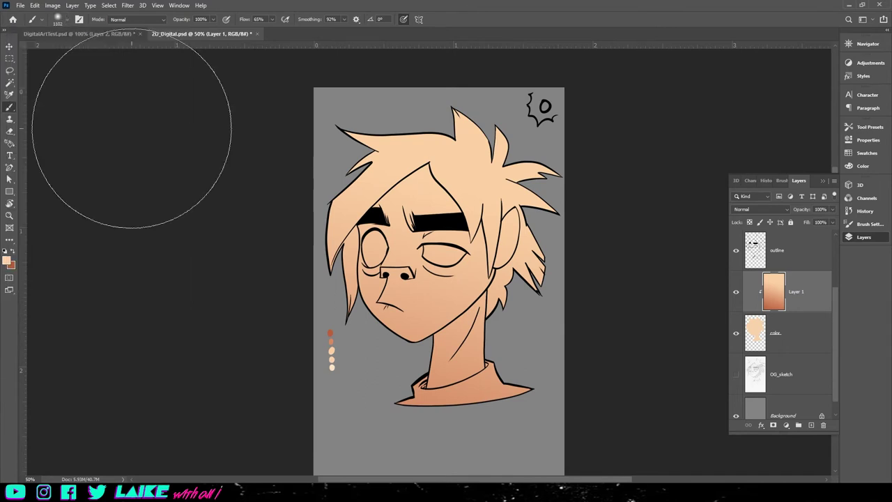
left_click(65, 22)
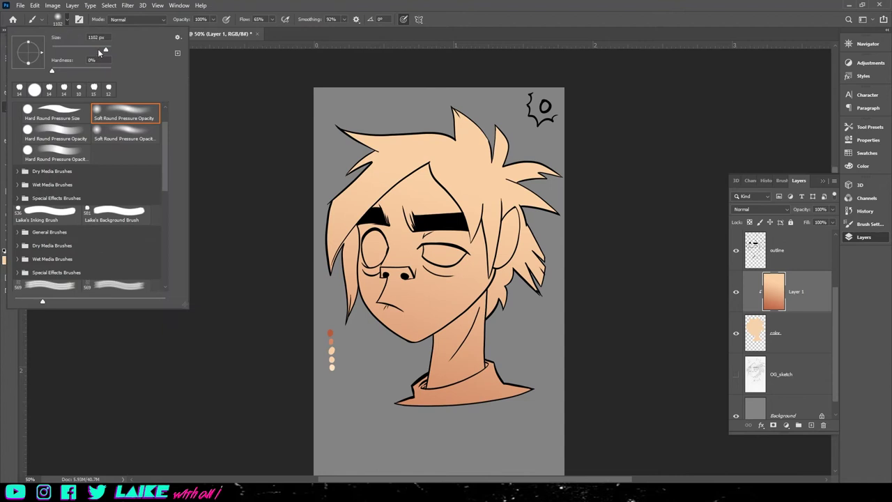
left_click_drag(103, 50, 102, 49)
left_click_drag(104, 48, 105, 50)
left_click(225, 8)
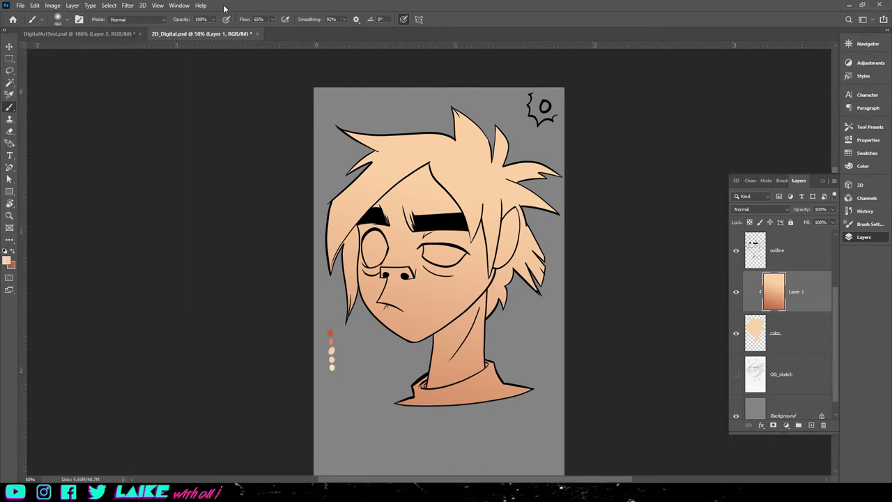
left_click(154, 22)
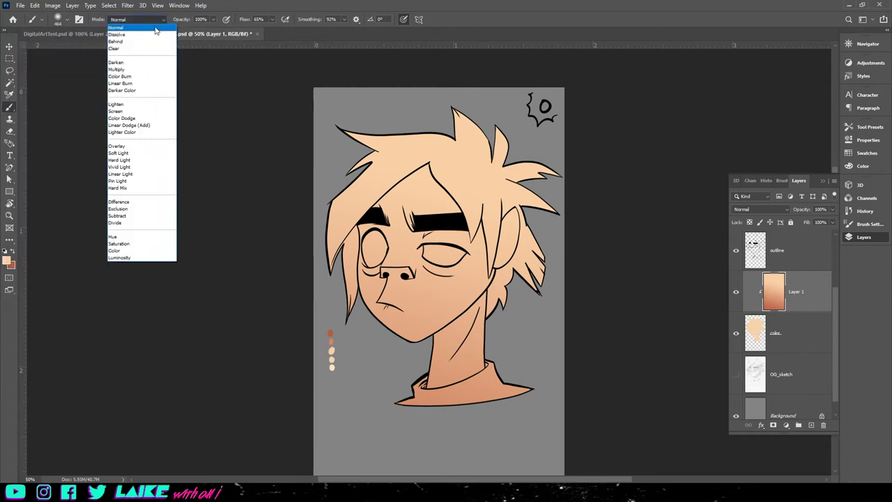
left_click(160, 30)
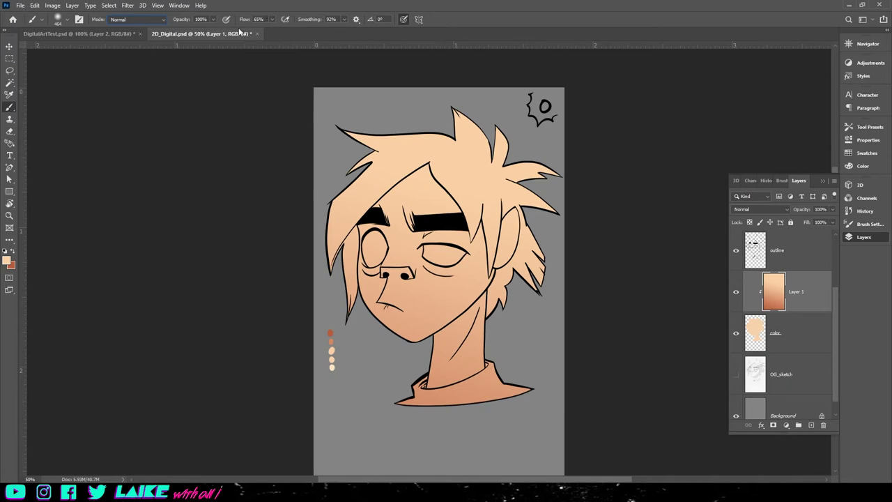
left_click(214, 22)
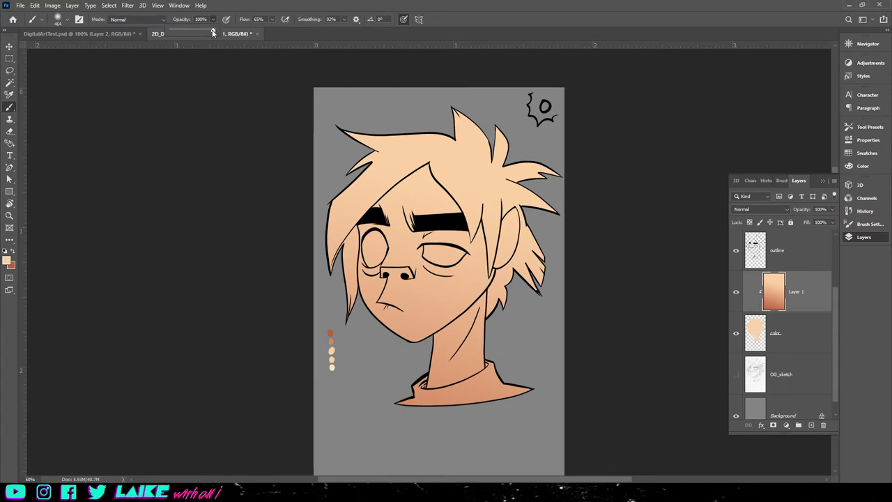
left_click(227, 11)
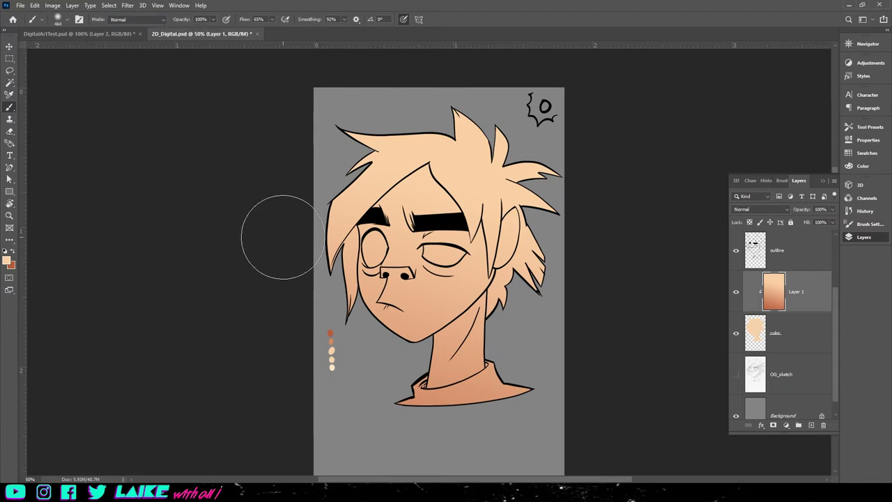
left_click(68, 21)
left_click(69, 23)
Sample a paler skin swatch from the palette with the Eyedropper and return to the soft brush.
key("g")
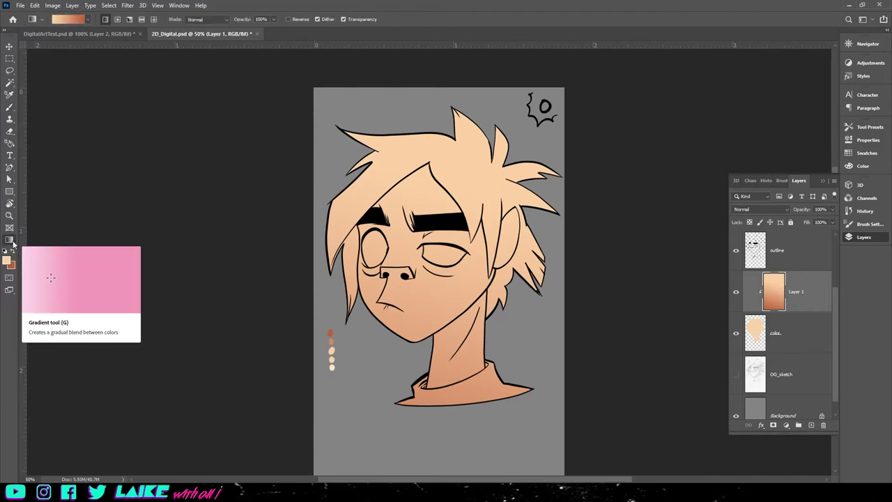
left_click(11, 240)
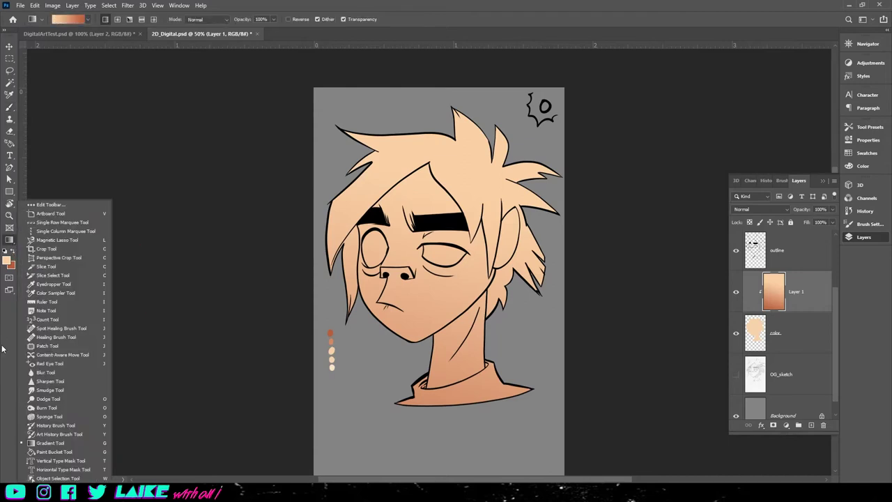
left_click(66, 283)
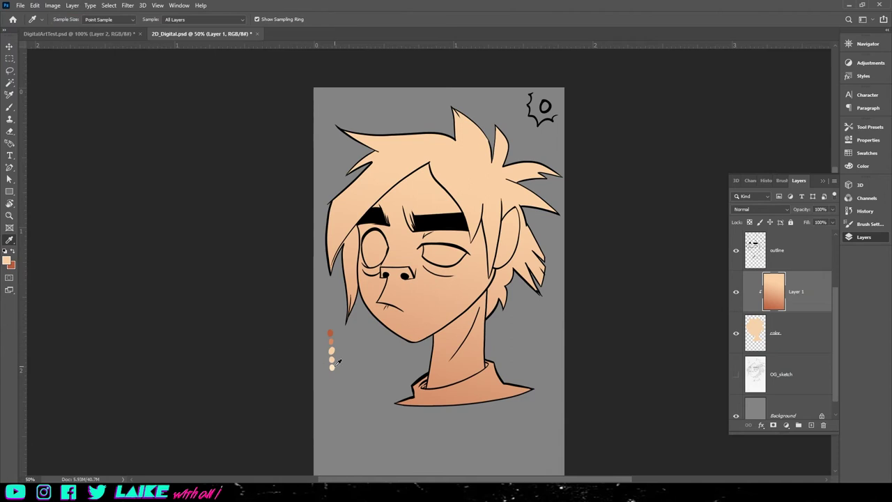
left_click(10, 107)
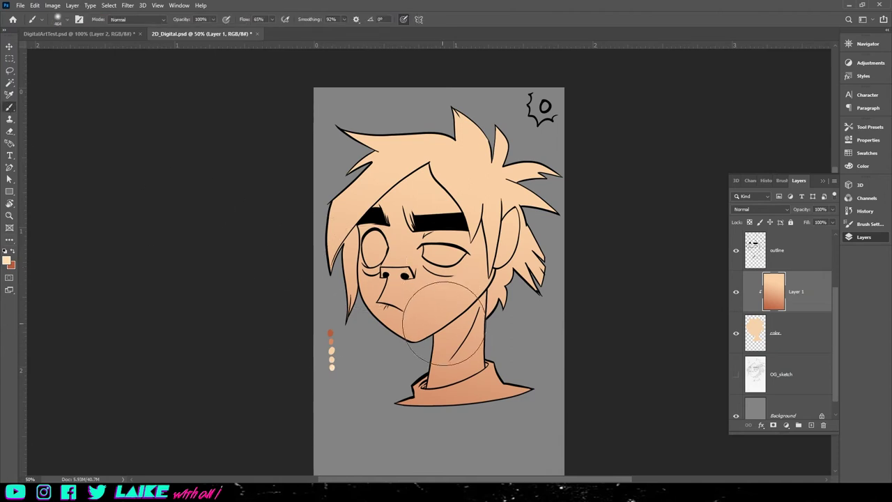
Try soft pale strokes on the neck of Layer 1 and undo them.
left_click(34, 6)
left_click(43, 16)
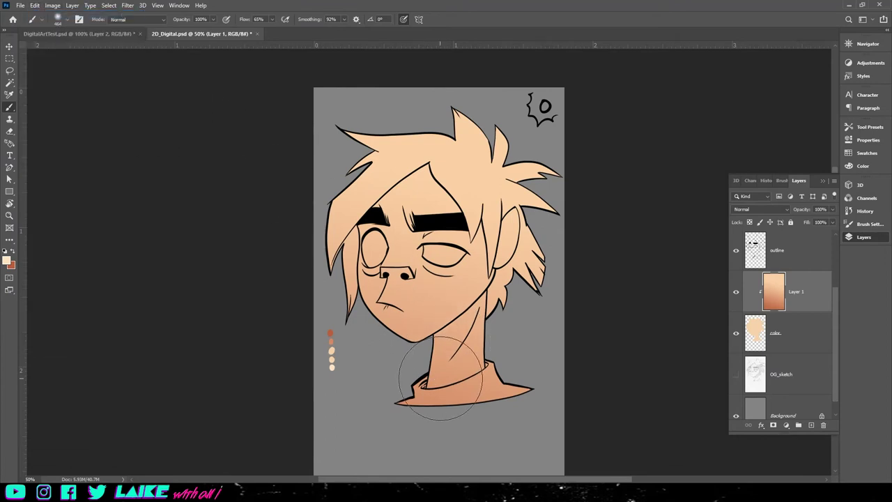
left_click_drag(444, 378, 442, 366)
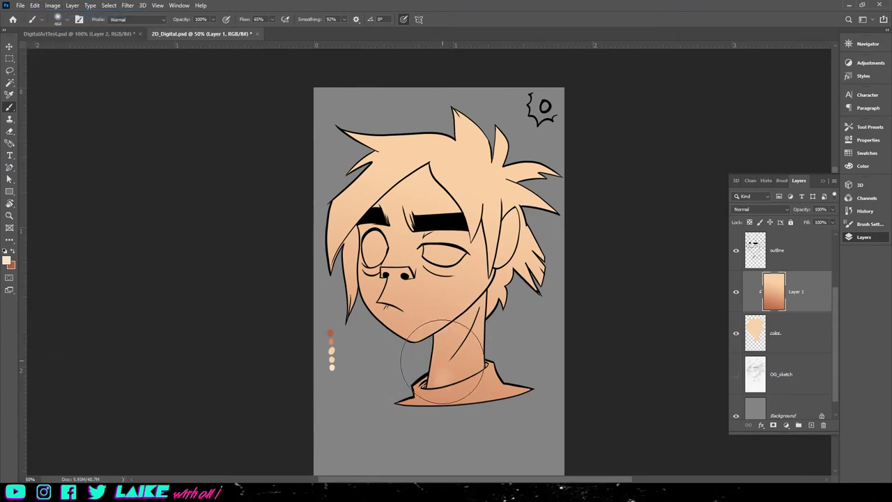
key("ctrl+z")
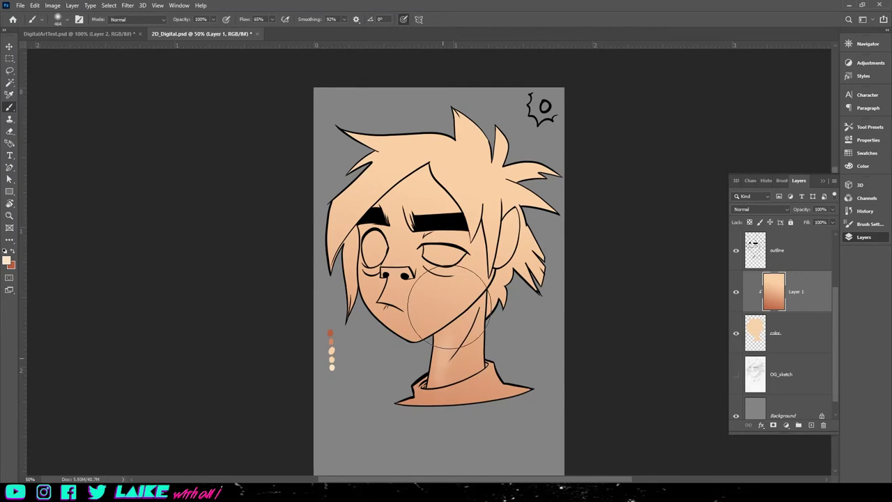
key("ctrl+z")
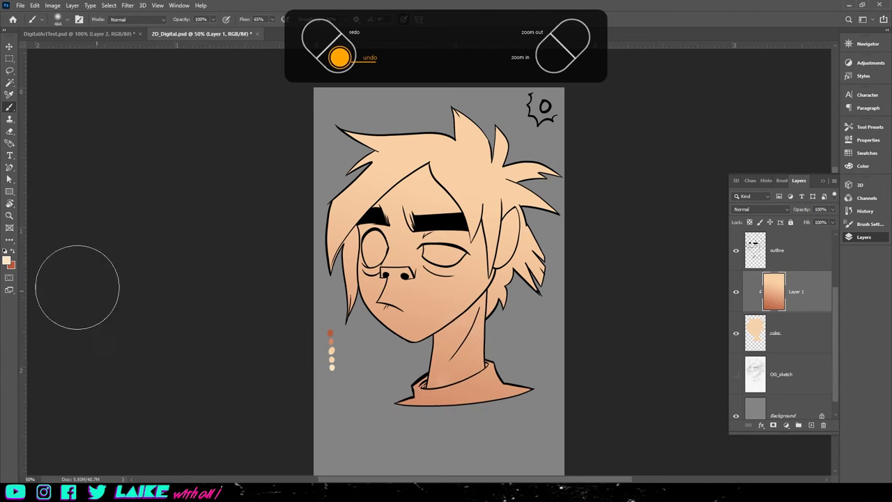
Sample the peach swatch and softly brush it over the collar, neck and face on Layer 1, leaving shadow around the chin.
left_click(10, 240)
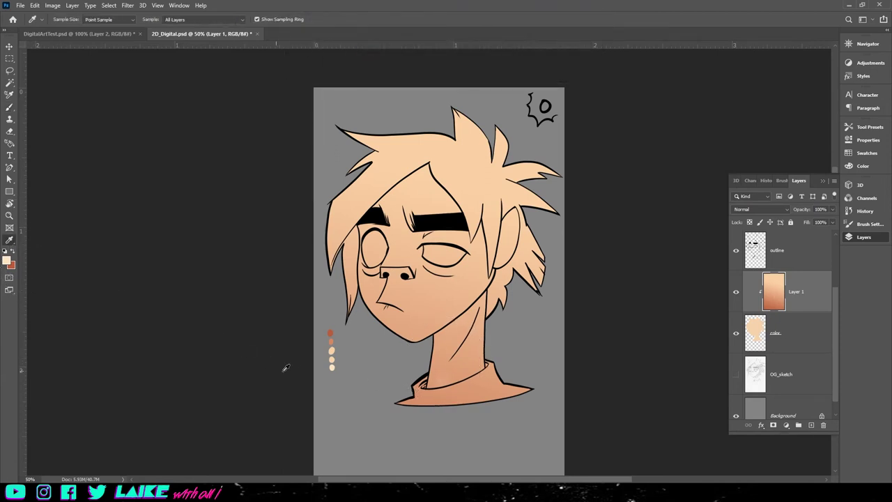
left_click(10, 110)
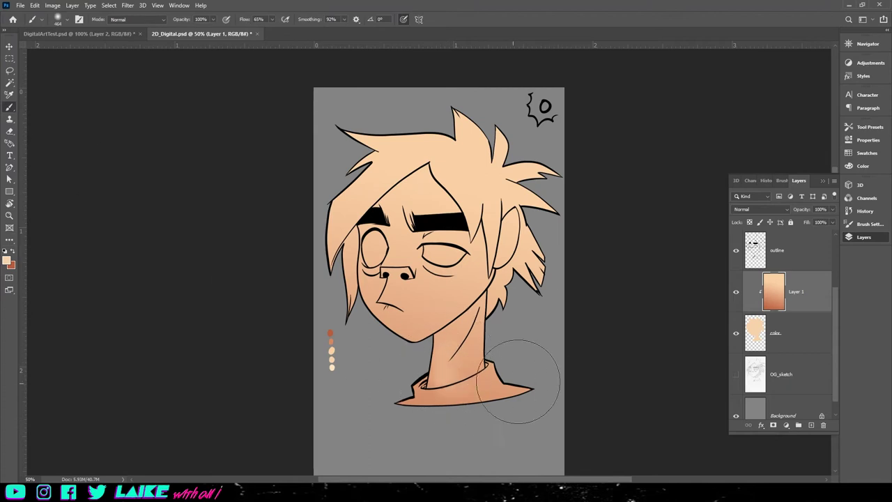
key("ctrl+z")
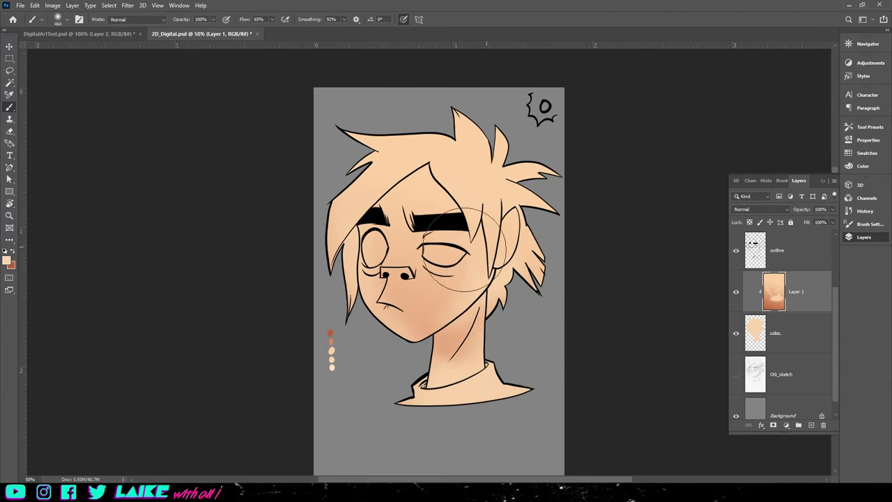
Make rust the foreground colour and choose the Hard Round Pressure Size brush at 18 px.
left_click(13, 250)
left_click(67, 21)
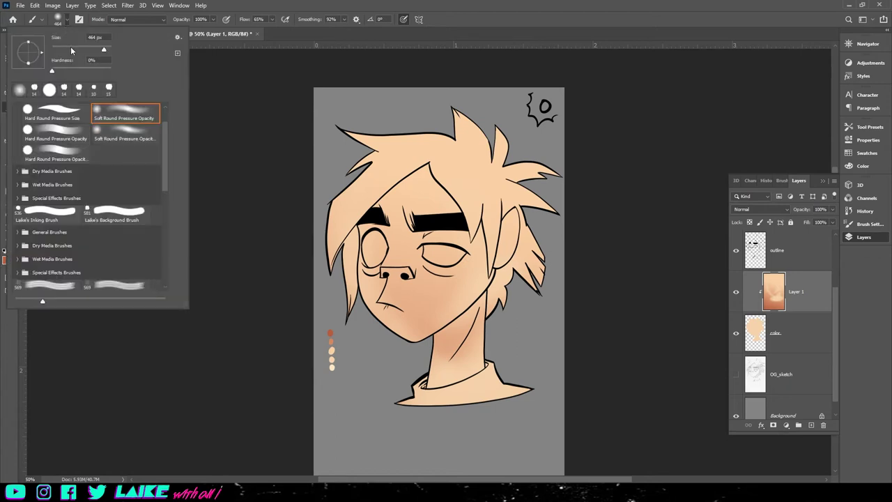
left_click(52, 115)
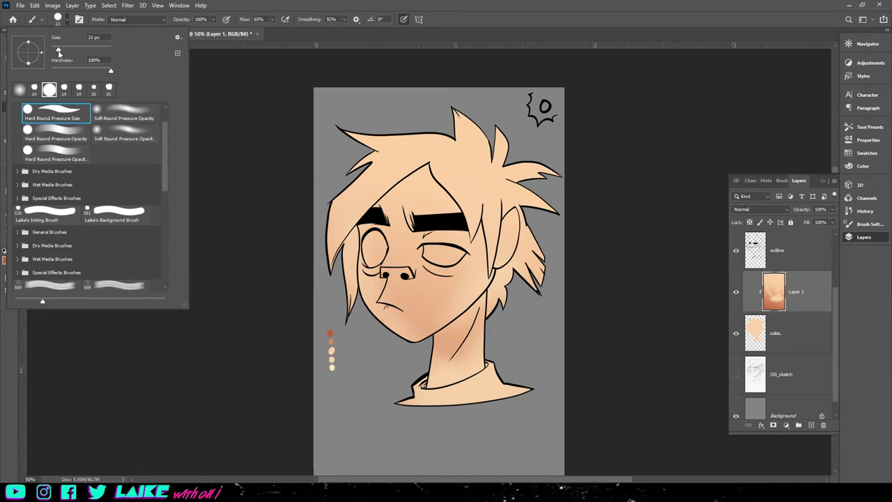
left_click(67, 21)
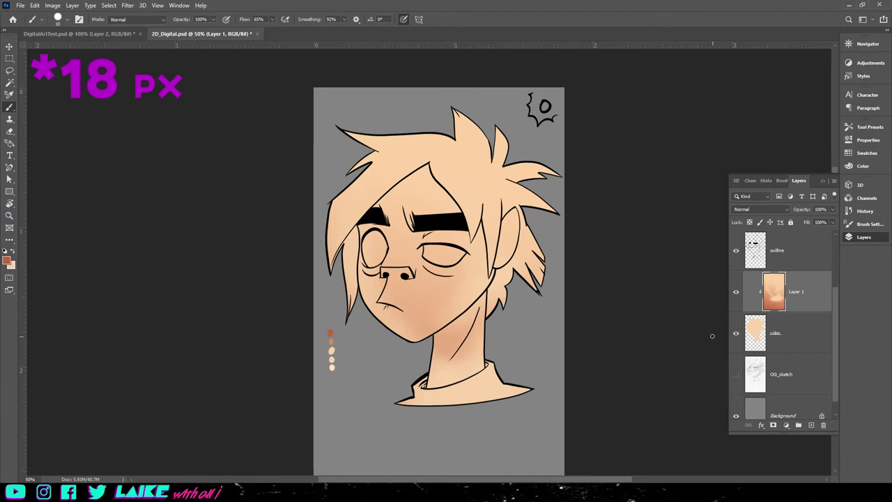
Add a new layer above Layer 1 and clip it to the color layer as a clipping mask.
key("ctrl+plus")
key("ctrl+plus")
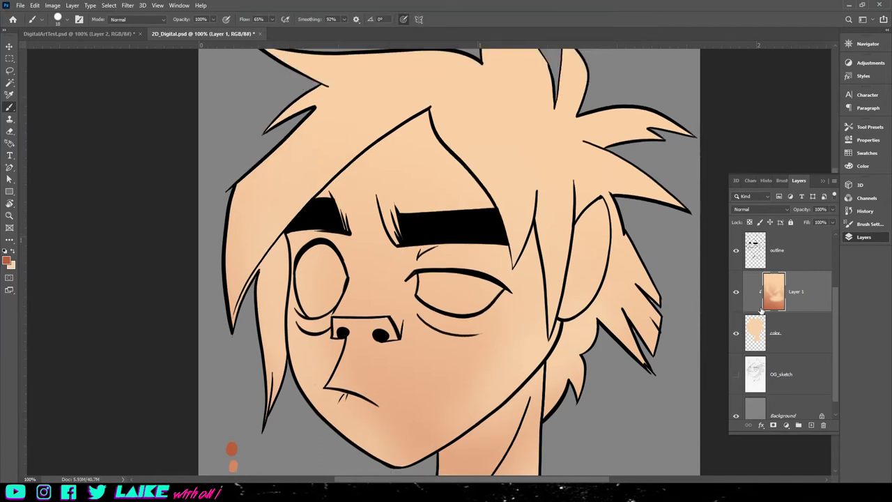
left_click(810, 426)
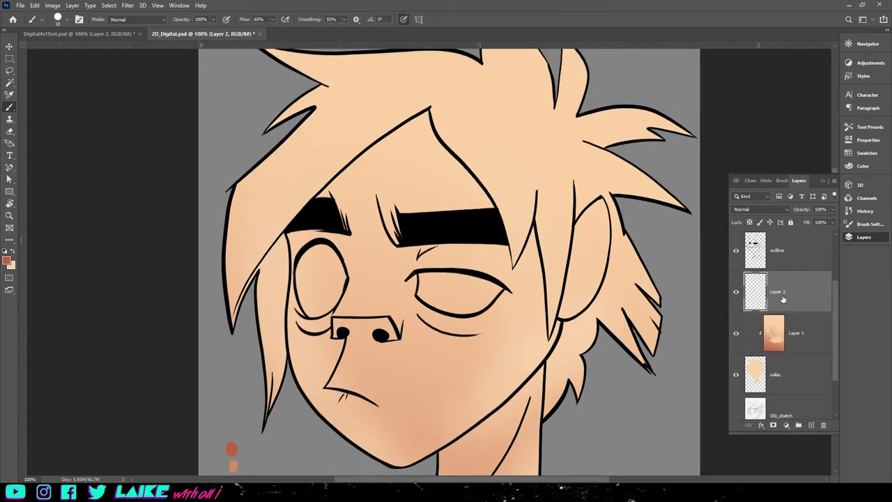
right_click(769, 304)
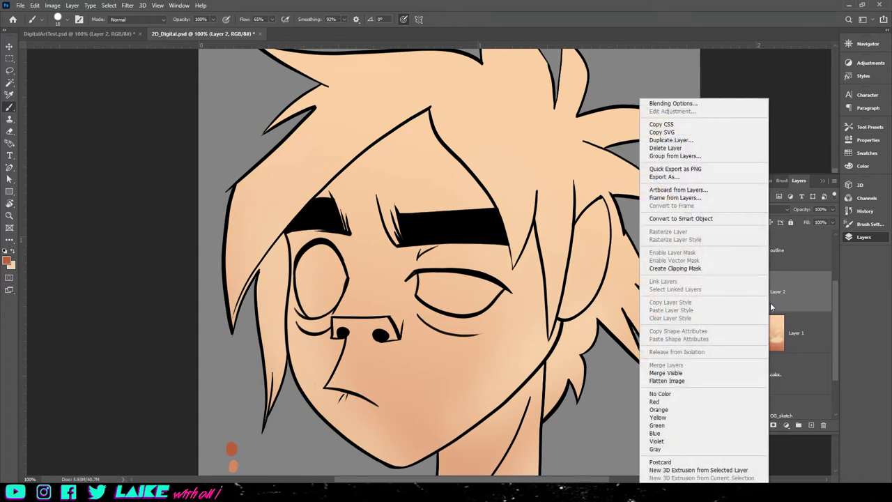
left_click(668, 269)
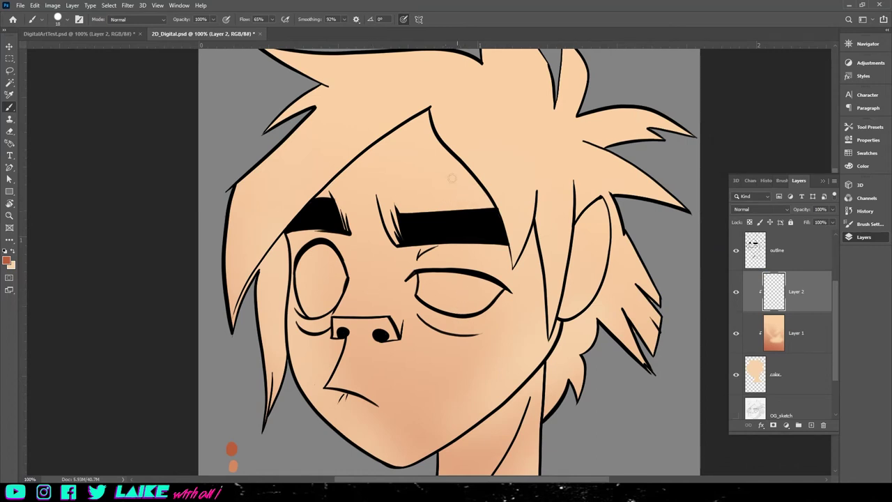
Paint a thin rust shadow on Layer 2 along the underside of the fringe, from its peak down to the nearer eyebrow.
scroll(496, 226, "up", 3)
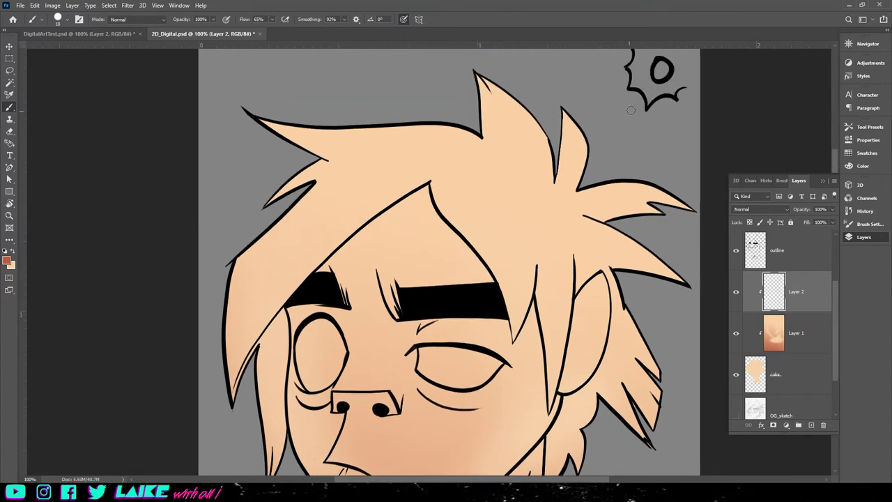
left_click_drag(584, 154, 563, 174)
left_click(35, 5)
left_click(46, 14)
left_click_drag(430, 186, 407, 208)
key("ctrl+z")
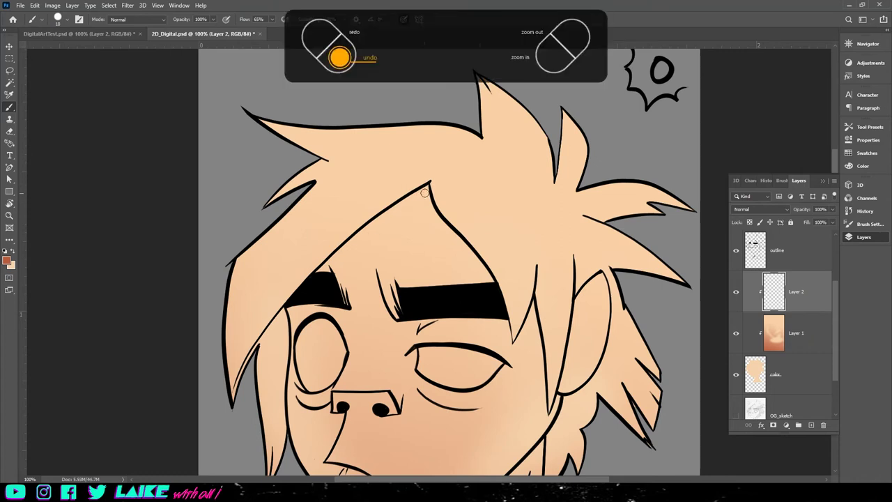
left_click_drag(429, 182, 326, 263)
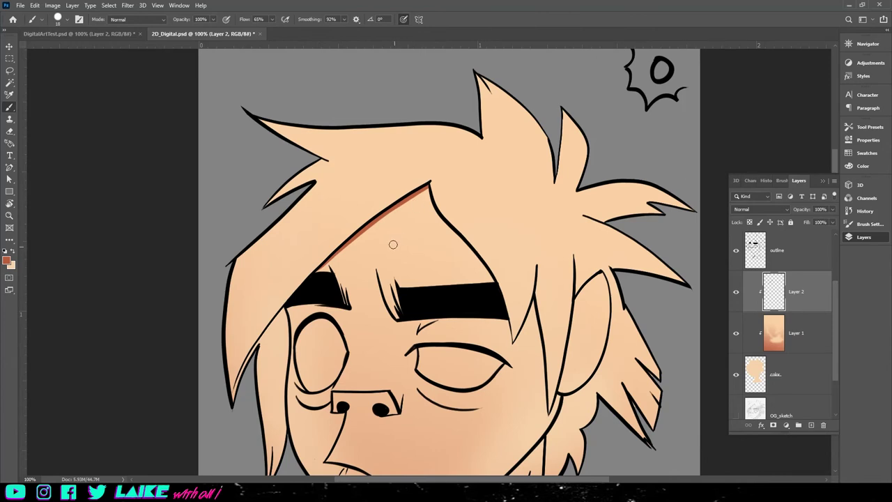
Paint a short rust shadow on Layer 2 at the temple, just below the shorter eyebrow beside the hair strand.
scroll(391, 234, "down", 4)
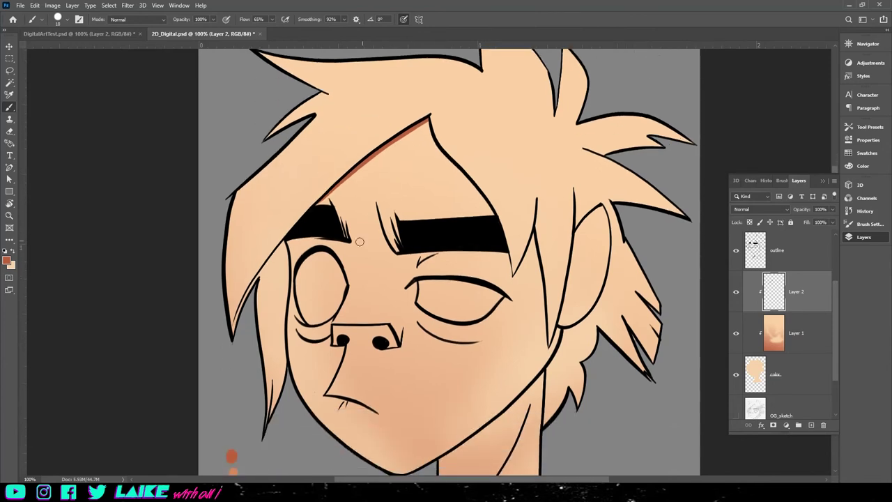
scroll(338, 250, "down", 1)
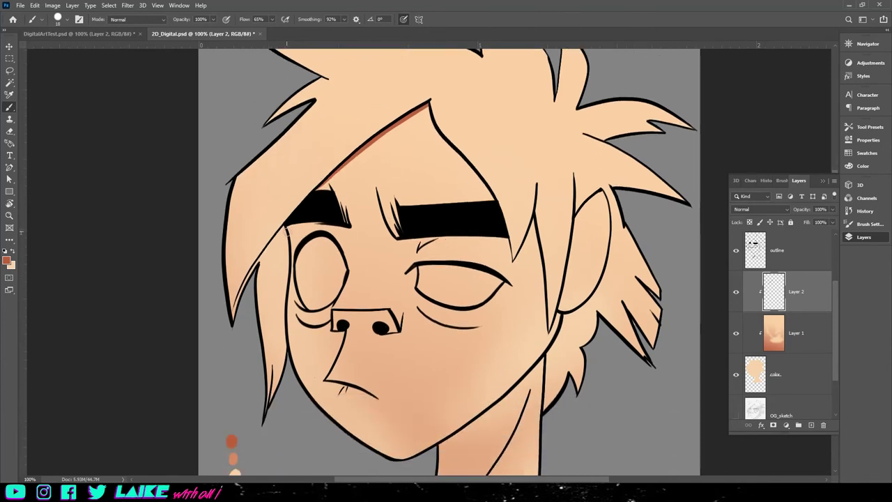
key("ctrl+z")
scroll(311, 333, "down", 2)
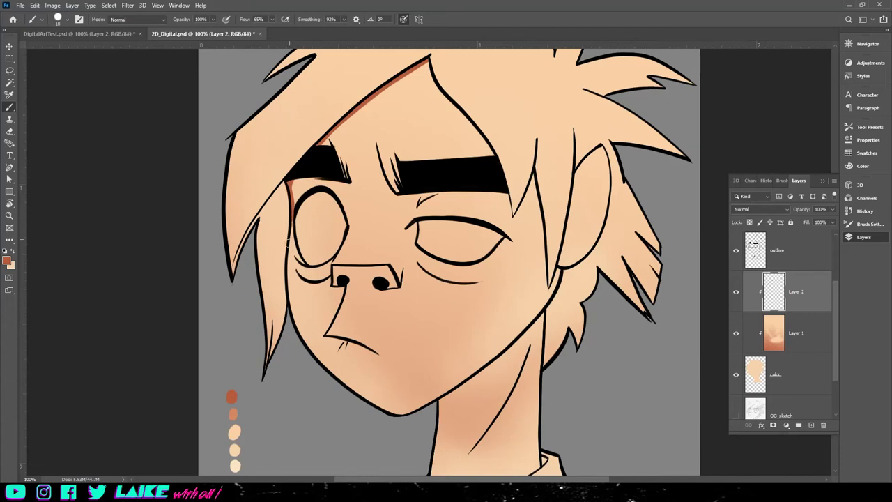
key("ctrl+z")
mouse_move(287, 240)
left_mouse_down()
mouse_move(290, 305)
mouse_move(317, 349)
left_mouse_up()
key("ctrl+z")
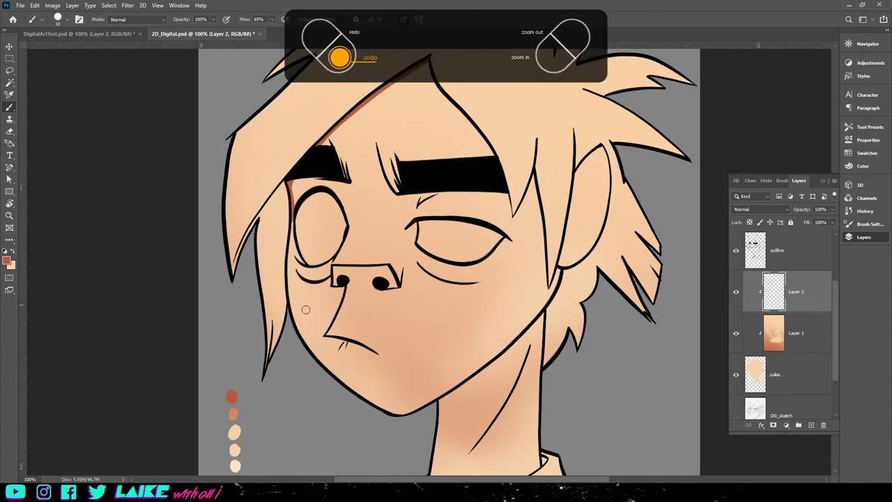
left_click_drag(287, 284, 295, 210)
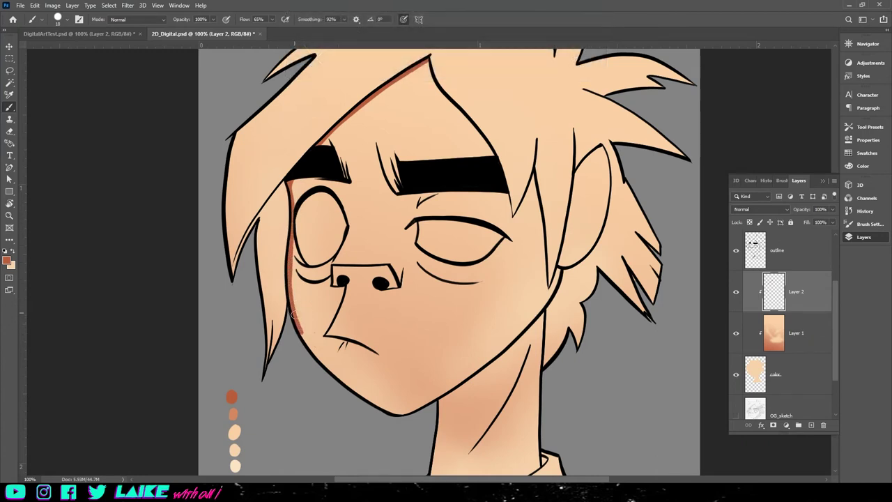
key("ctrl+z")
left_click_drag(304, 330, 322, 362)
key("ctrl+z")
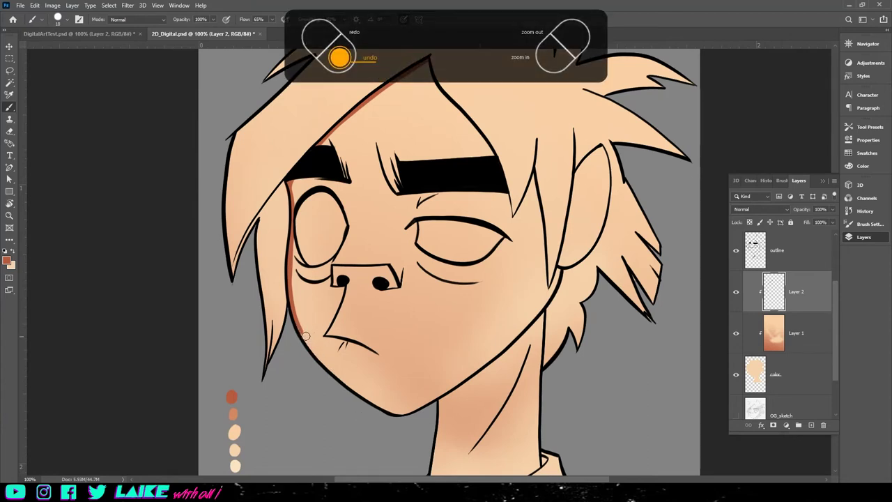
key("ctrl+z")
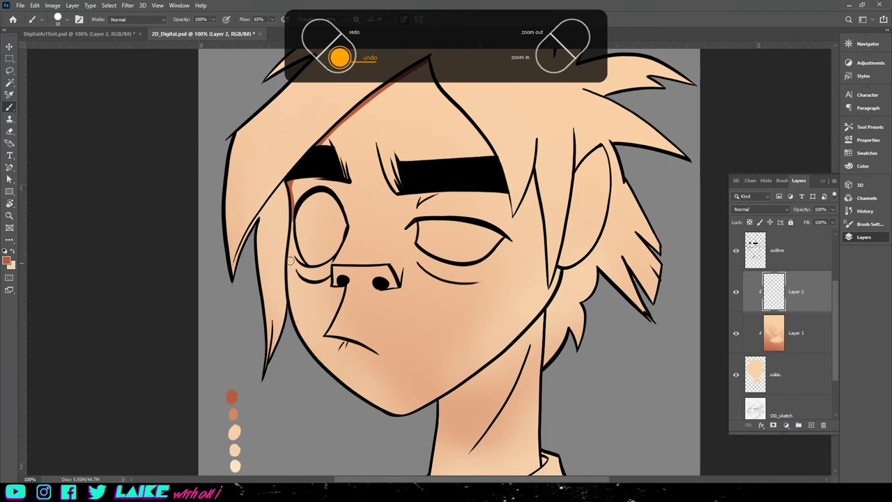
Paint a thin rust shadow inside the face contour, from beside the round eye down the cheek and jaw to the chin.
mouse_move(292, 219)
left_mouse_down()
mouse_move(293, 320)
mouse_move(326, 376)
mouse_move(291, 310)
mouse_move(287, 278)
mouse_move(315, 338)
mouse_move(308, 350)
mouse_move(301, 333)
mouse_move(330, 369)
left_mouse_up()
key("ctrl+z")
left_click_drag(306, 340, 346, 386)
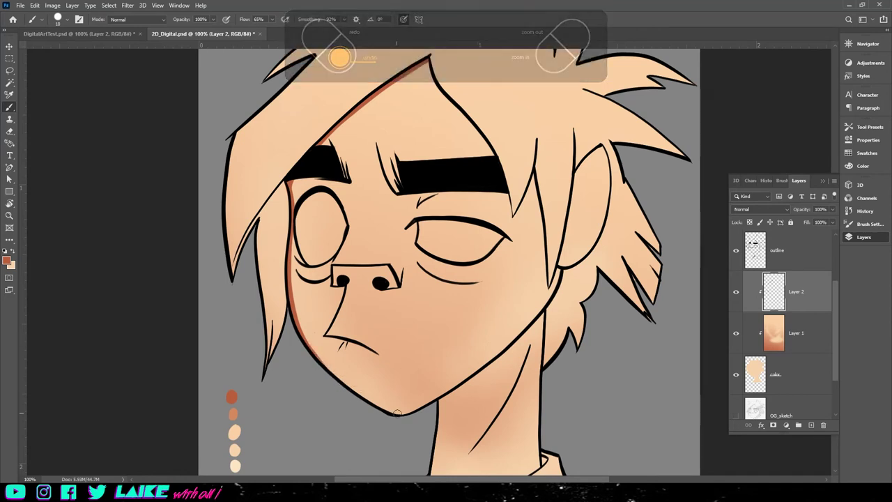
mouse_move(391, 413)
left_mouse_down()
mouse_move(301, 343)
mouse_move(330, 369)
left_mouse_up()
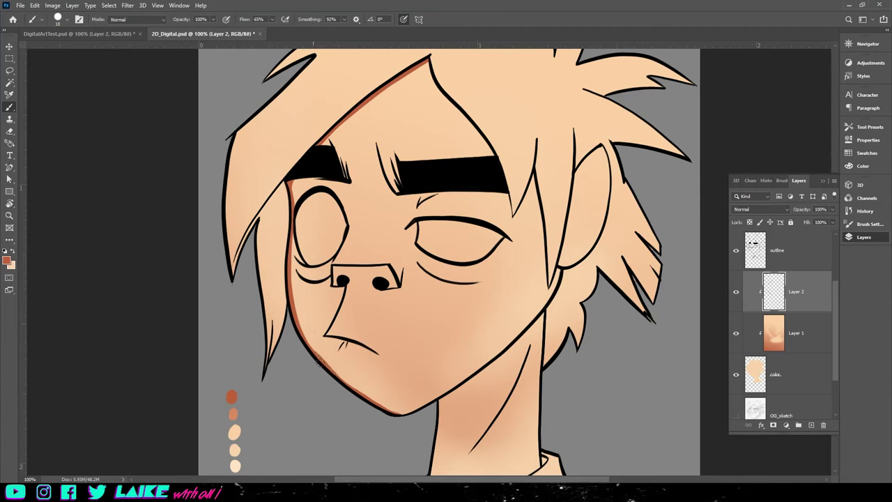
key("ctrl+z")
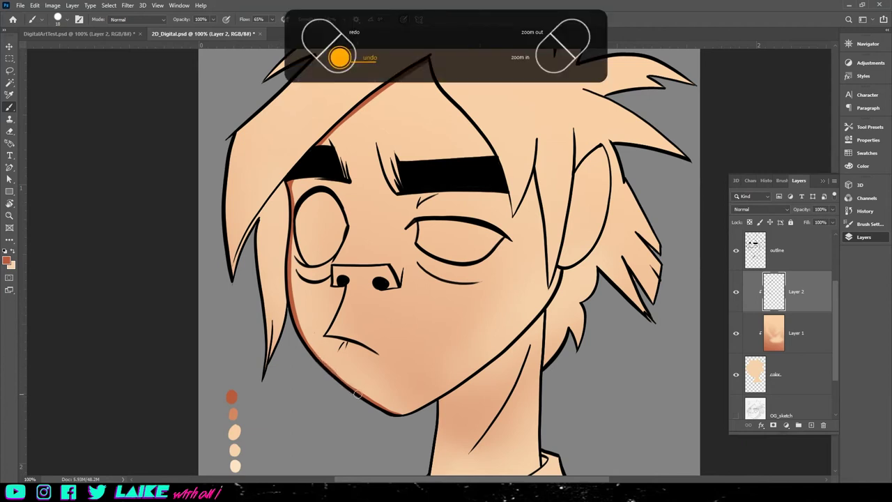
left_click_drag(336, 373, 300, 336)
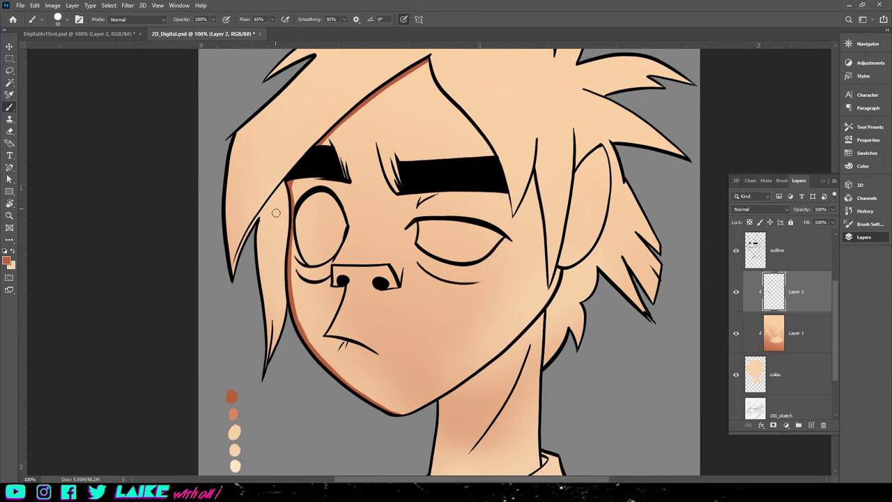
key("ctrl+z")
key("ctrl+z")
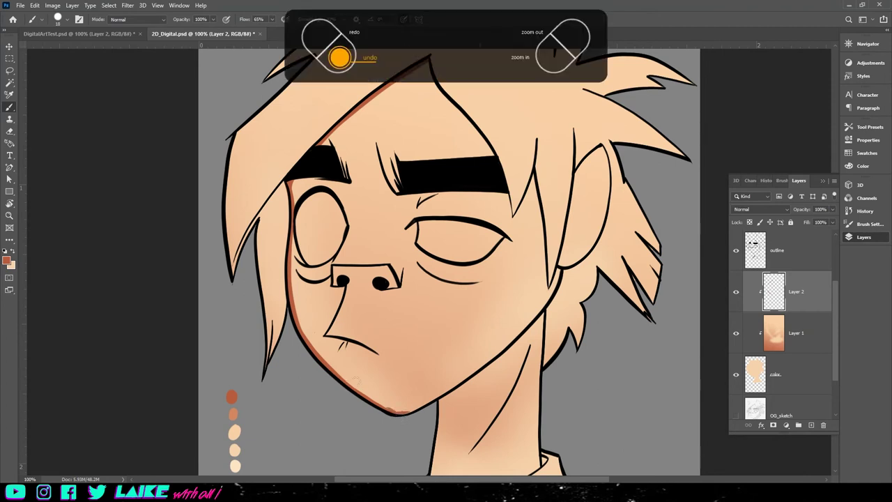
key("ctrl+z")
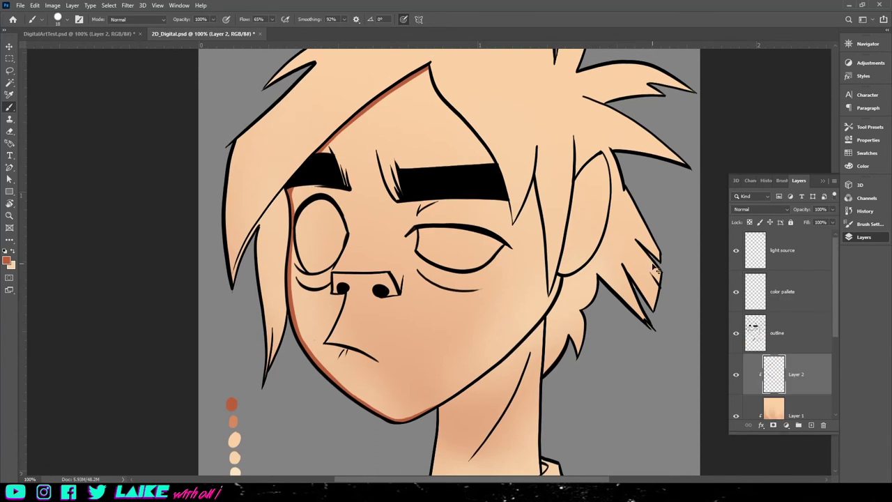
Reduce the brush to 10 px and paint thin rust shadows beneath the nose, the mouth line and beside the round eye.
key("ctrl+minus")
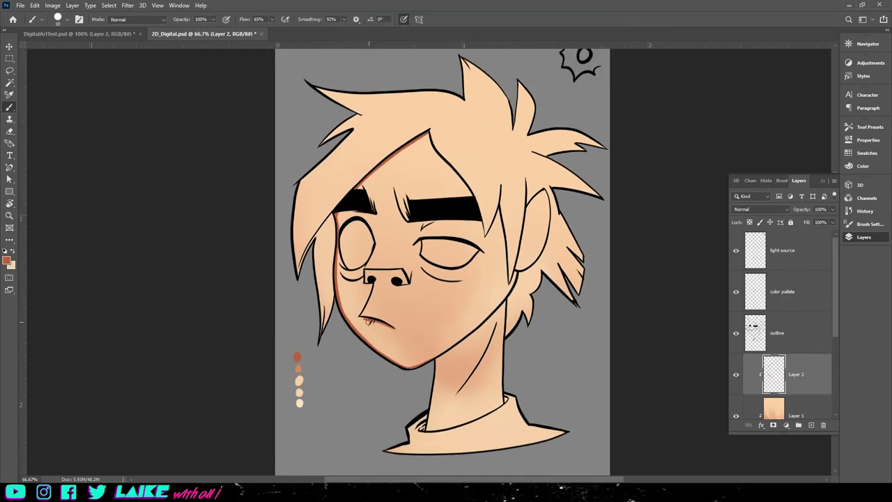
left_click_drag(364, 285, 373, 285)
left_click(67, 20)
left_click_drag(57, 50, 55, 50)
key("ctrl+plus")
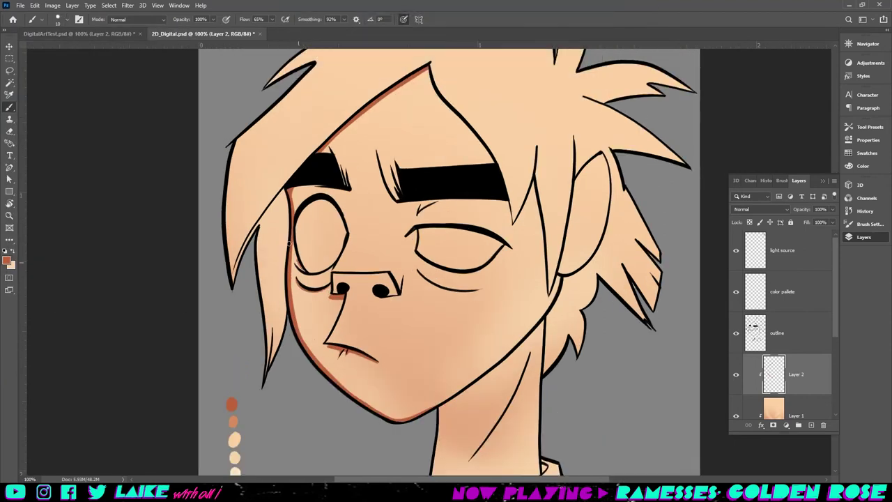
left_click_drag(294, 265, 304, 271)
key("ctrl+minus")
key("ctrl+plus")
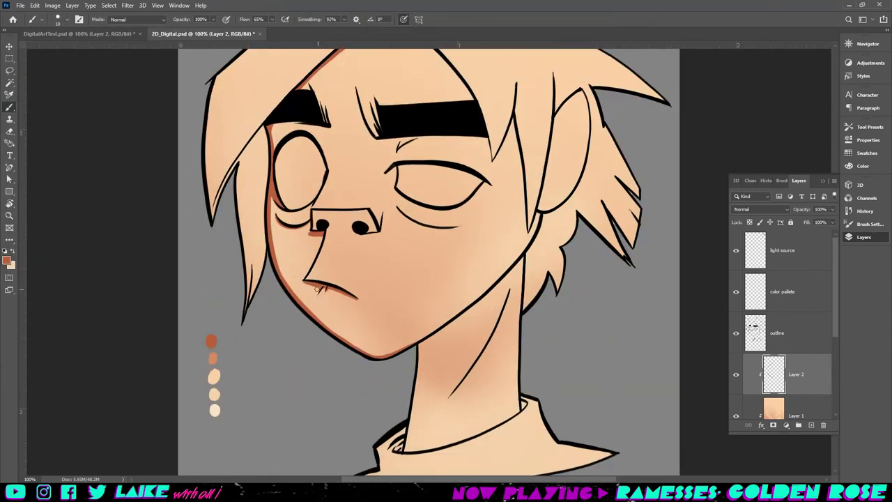
Paint thin rust shadows beneath the larger nostril and along the bag under the half-closed eye.
key("ctrl+z")
key("ctrl+z")
left_click_drag(356, 235, 379, 234)
key("ctrl+z")
key("ctrl+minus")
scroll(419, 237, "down", 2)
key("ctrl+plus")
key("ctrl+z")
Paint a thin rust shadow along the jawline above the neck, rising from the chin toward the ear.
mouse_move(484, 232)
left_mouse_down()
mouse_move(517, 202)
mouse_move(540, 154)
left_mouse_up()
left_click_drag(506, 209, 530, 179)
key("ctrl+z")
scroll(484, 174, "up", 2)
key("ctrl+z")
mouse_move(397, 231)
left_mouse_down()
mouse_move(421, 247)
mouse_move(458, 251)
mouse_move(521, 181)
left_mouse_up()
Select the neck area from the outline layer with the Magic Wand.
scroll(458, 251, "up", 1)
scroll(457, 251, "down", 3)
left_click(9, 82)
left_click(777, 333)
scroll(460, 279, "down", 1)
left_click(460, 279)
left_click(796, 374)
left_click(9, 107)
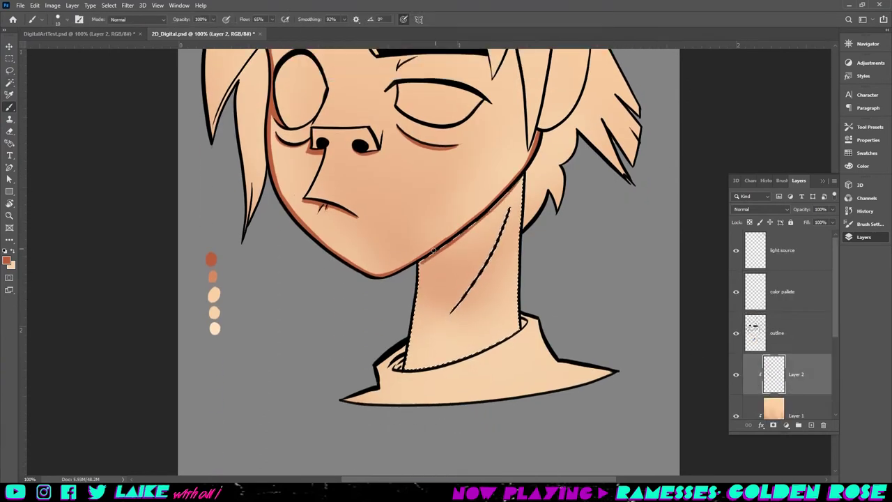
left_click(453, 376)
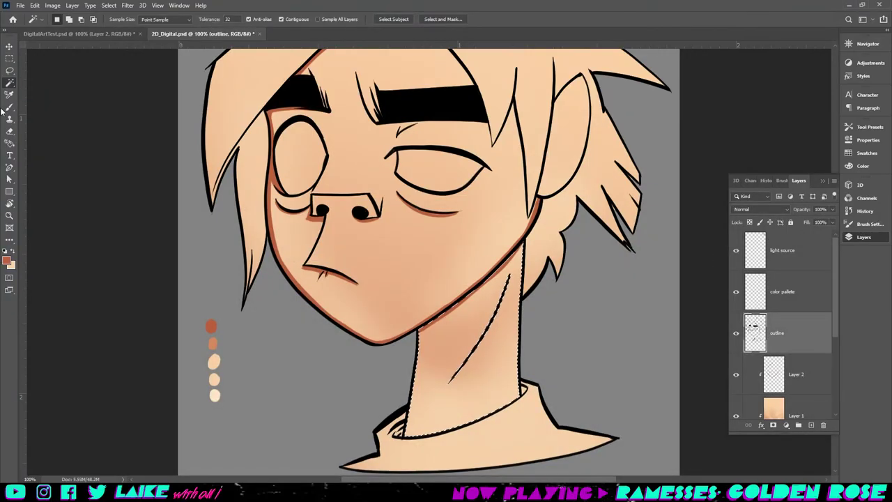
left_click(9, 106)
left_click_drag(421, 334, 514, 262)
left_click_drag(455, 322, 430, 340)
key("ctrl+minus")
key("ctrl+minus")
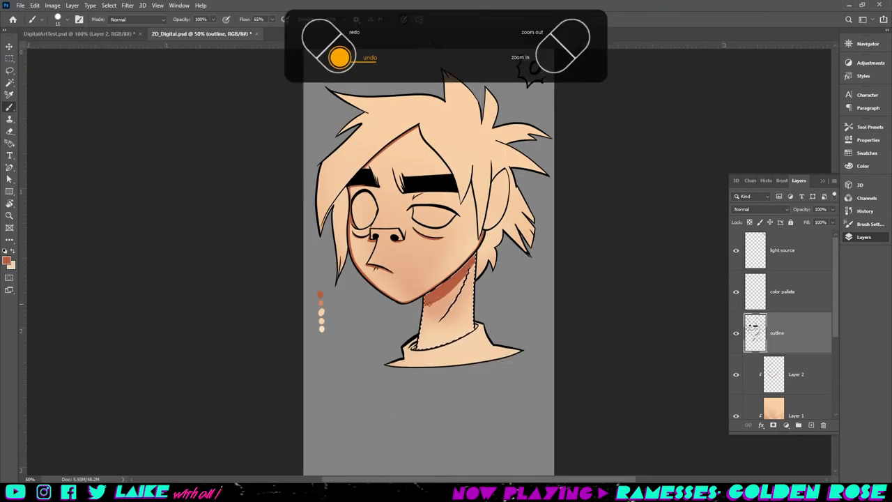
key("ctrl+d")
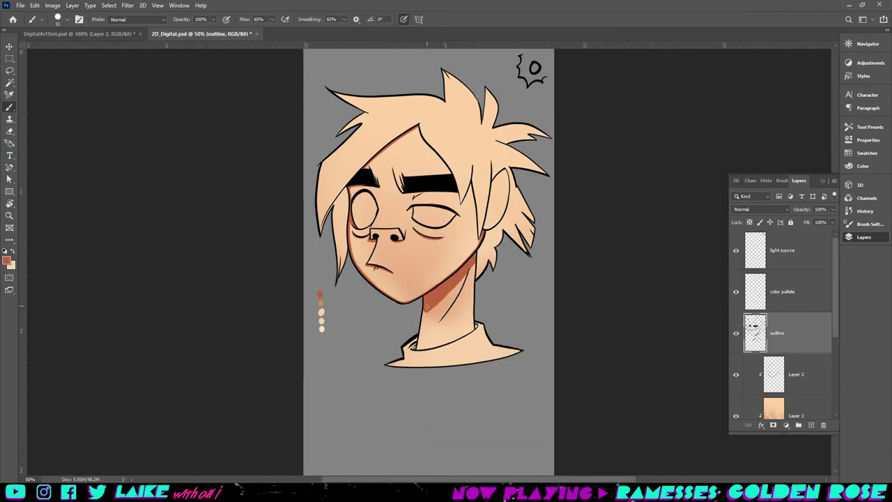
key("ctrl+z")
key("ctrl+z")
key("ctrl+z")
key("ctrl+plus")
key("ctrl+plus")
scroll(653, 207, "down", 2)
key("ctrl+minus")
key("ctrl+minus")
mouse_move(428, 284)
left_mouse_down()
mouse_move(420, 282)
mouse_move(435, 277)
left_mouse_up()
key("ctrl+z")
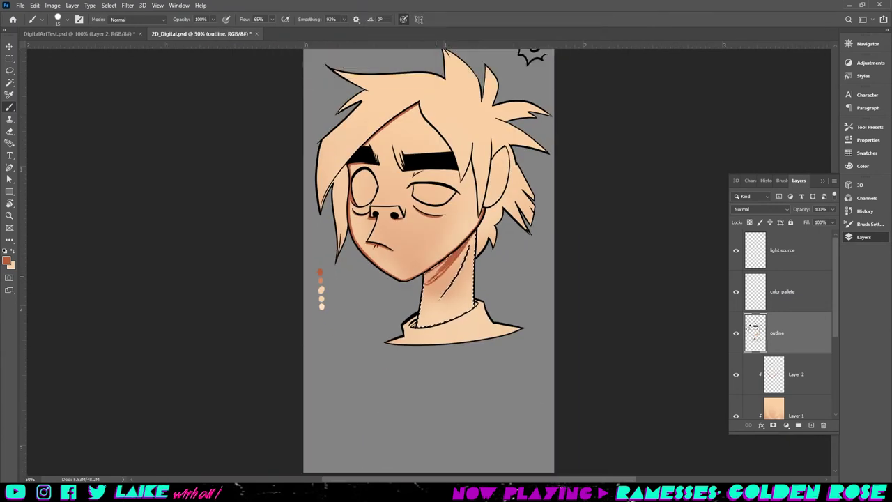
Paint a solid rust shadow on Layer 2 beneath the jaw within the neck selection, and deselect the neck.
left_click(778, 376)
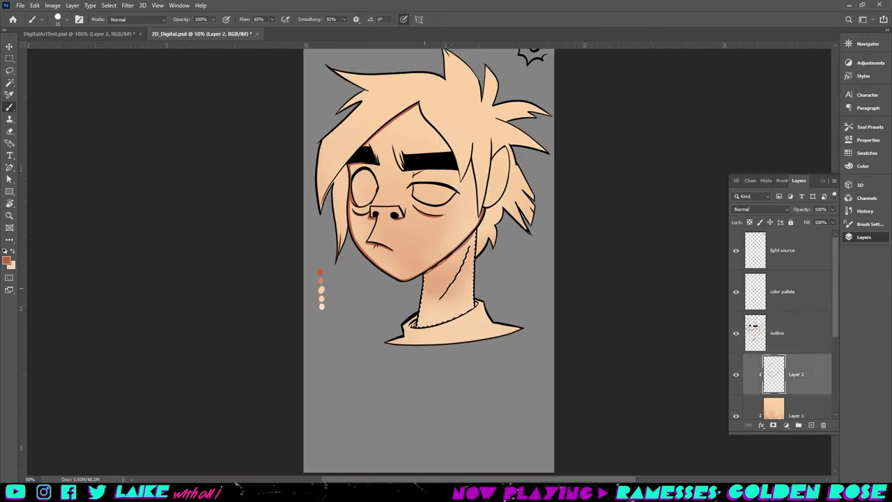
key("ctrl+z")
left_click_drag(456, 263, 431, 287)
key("ctrl+plus")
mouse_move(512, 217)
left_mouse_down()
mouse_move(426, 310)
mouse_move(481, 265)
mouse_move(432, 310)
left_mouse_up()
key("ctrl+z")
key("ctrl+z")
mouse_move(519, 208)
left_mouse_down()
mouse_move(422, 314)
mouse_move(510, 228)
left_mouse_up()
key("ctrl+z")
key("ctrl+z")
mouse_move(452, 334)
left_mouse_down()
mouse_move(508, 233)
mouse_move(499, 271)
left_mouse_up()
key("ctrl+d")
Fill out the rust neck shadow between the jaw and the neck crease, up to the jaw corner near the ear.
left_click(512, 261, "alt")
key("ctrl+z")
left_click(11, 241)
left_click(40, 294)
left_click(522, 260)
scroll(522, 260, "left", 1)
scroll(525, 257, "left", 1)
left_click(9, 107)
left_click(12, 251)
scroll(521, 313, "up", 8)
left_click(505, 327, "alt")
key("ctrl+z")
left_click_drag(518, 349, 541, 301)
mouse_move(557, 237)
left_mouse_down()
mouse_move(533, 281)
mouse_move(458, 354)
left_mouse_up()
key("ctrl+z")
key("ctrl+minus")
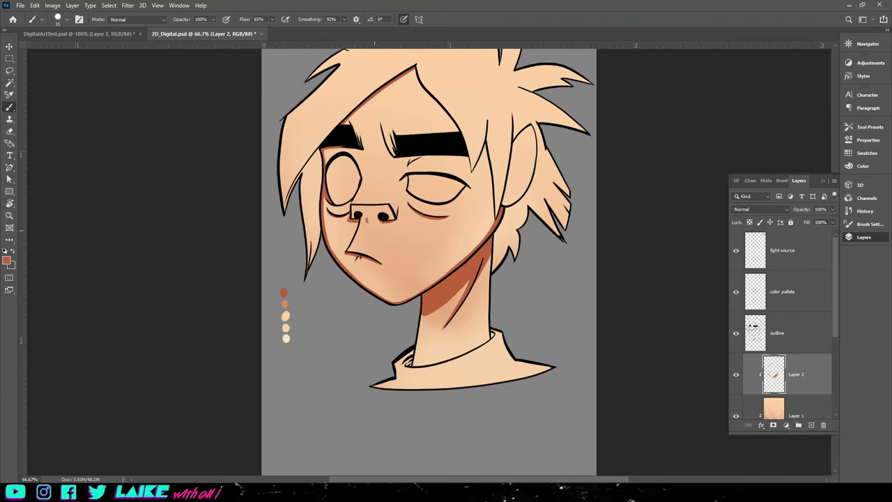
left_click(34, 6)
left_click(52, 16)
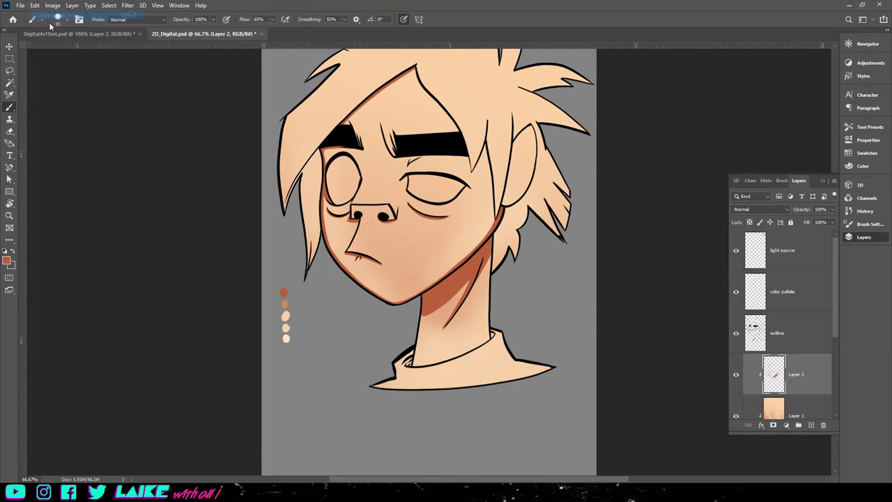
mouse_move(369, 225)
left_mouse_down()
mouse_move(418, 241)
mouse_move(368, 234)
mouse_move(368, 227)
mouse_move(356, 256)
mouse_move(378, 231)
left_mouse_up()
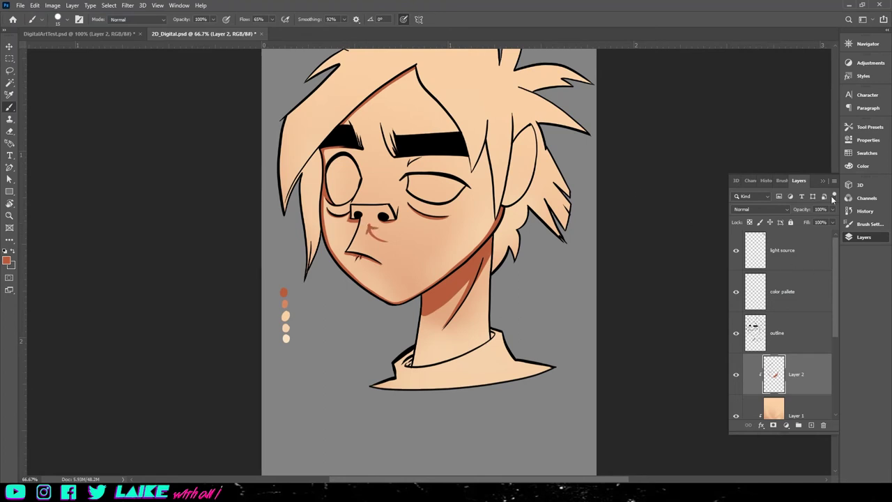
scroll(726, 161, "up", 3)
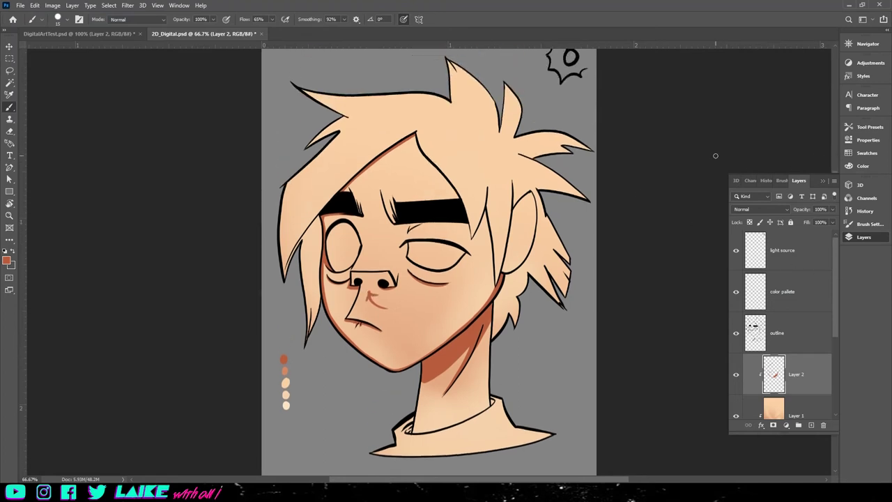
left_click_drag(526, 136, 391, 309)
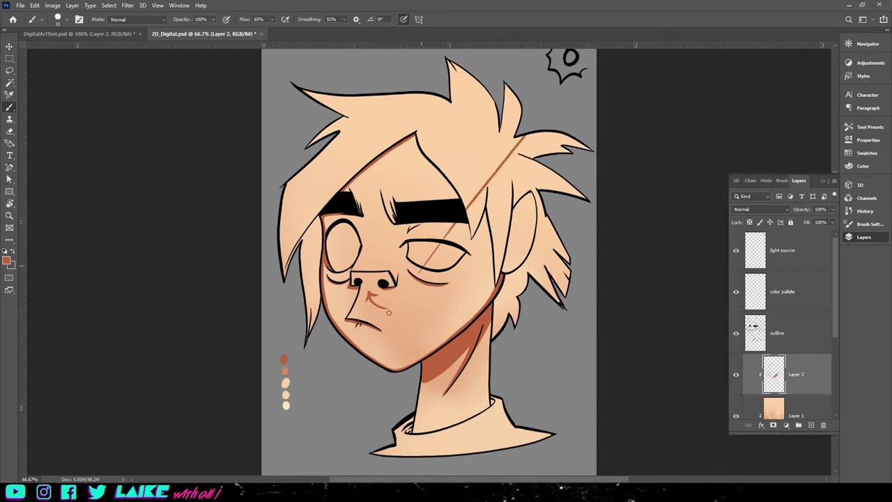
left_click_drag(419, 268, 392, 299)
key("ctrl+z")
key("ctrl+z")
key("ctrl+z")
key("ctrl+z")
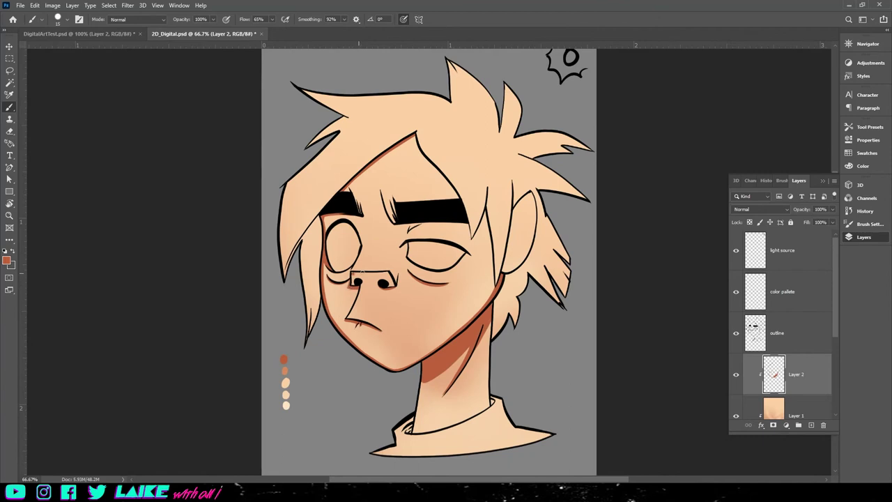
key("ctrl+z")
Fill the underside of the nose around both nostrils with solid rust shadow.
left_click_drag(351, 274, 402, 276)
left_click_drag(384, 276, 364, 276)
left_click_drag(363, 280, 367, 281)
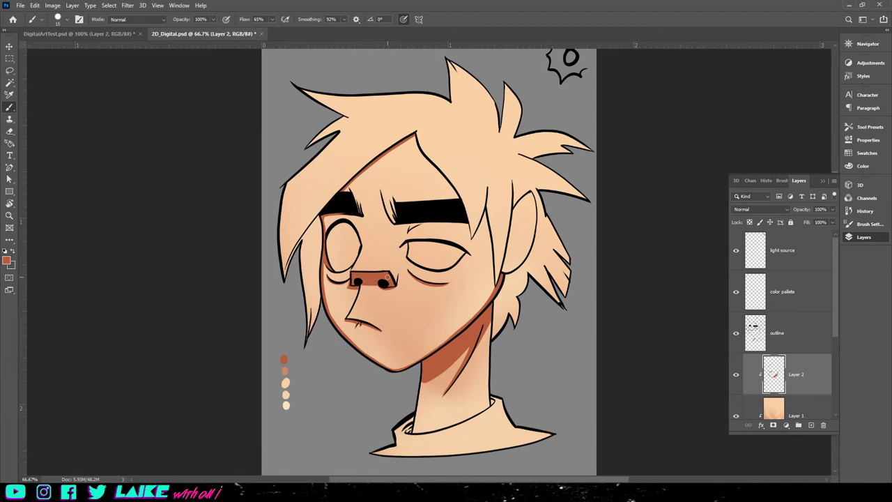
key("ctrl+z")
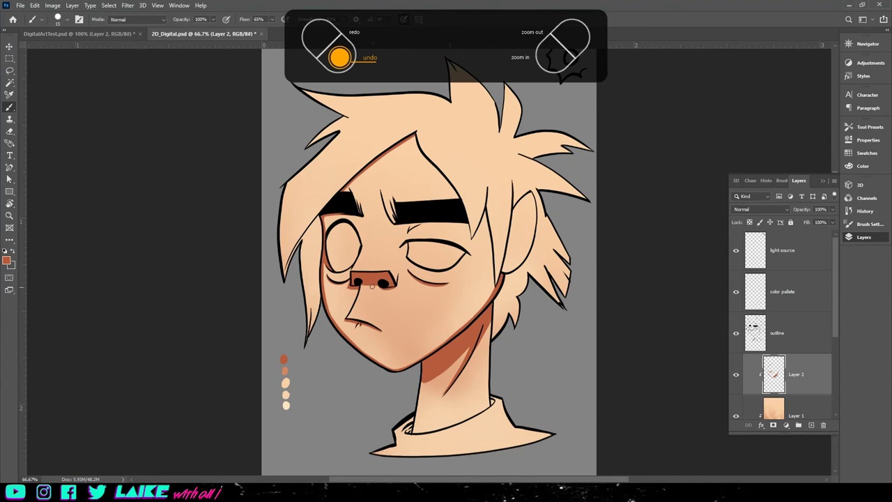
left_click_drag(369, 283, 363, 284)
key("ctrl+z")
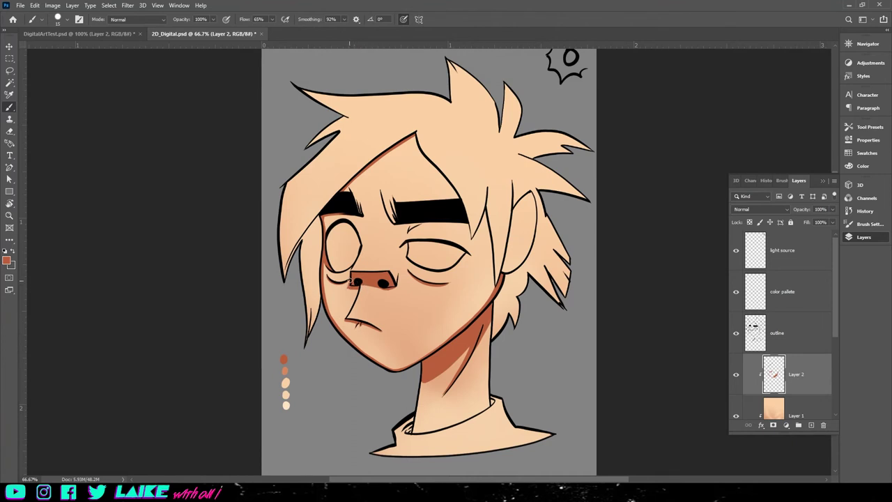
Paint the nose's rust cast shadow onto the cheek beneath the round eye and touch up the nostril edge.
key("ctrl+z")
key("ctrl+z")
key("ctrl+z")
key("ctrl+z")
key("ctrl+z")
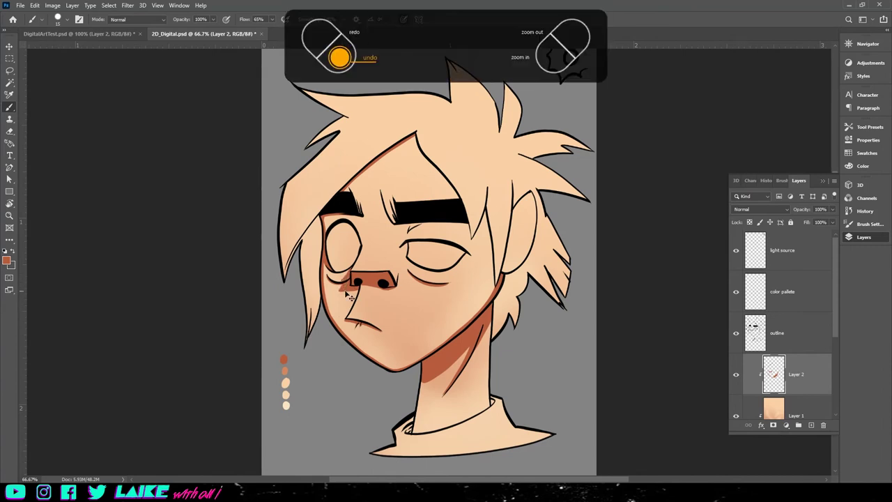
key("ctrl+plus")
key("ctrl+z")
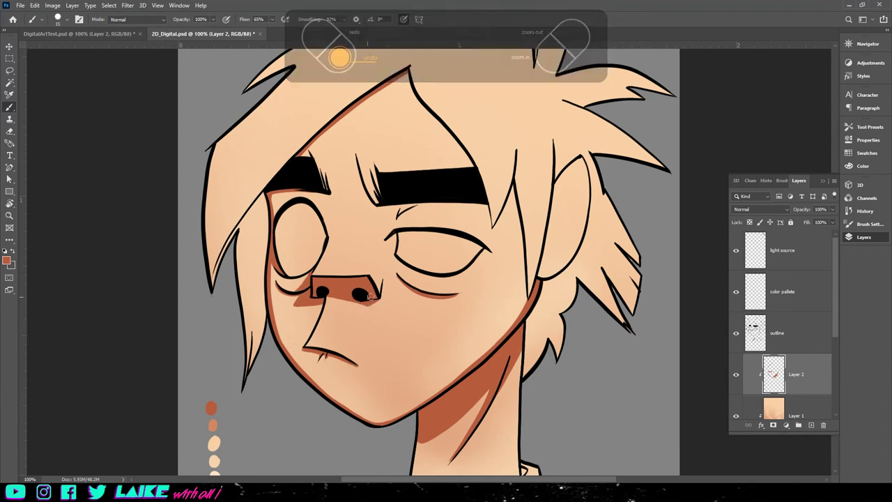
key("ctrl+z")
key("ctrl+minus")
key("ctrl+minus")
key("ctrl+minus")
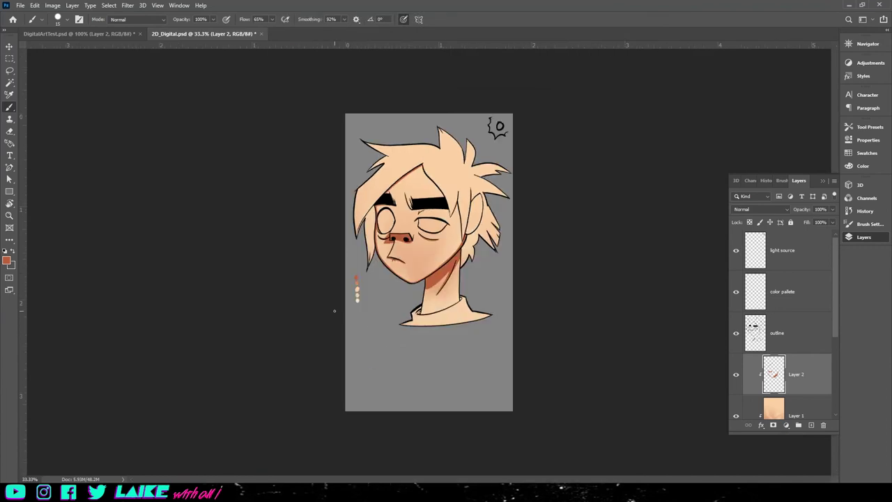
Paint thin rust shadows under the shorter eyebrow and along the crease above the half-closed eye.
key("ctrl+plus")
key("ctrl+plus")
key("ctrl+plus")
left_click_drag(334, 202, 334, 313)
left_click_drag(271, 208, 328, 204)
key("ctrl+z")
key("ctrl+z")
left_click_drag(399, 227, 445, 215)
key("ctrl+z")
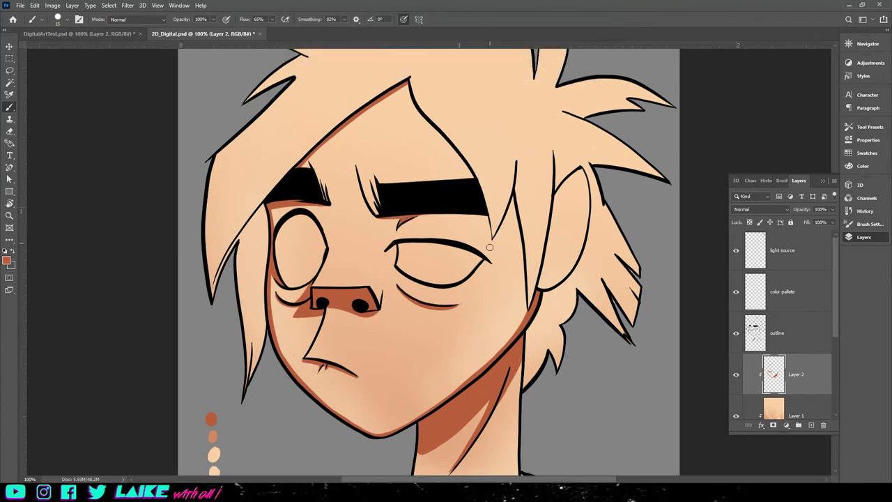
Try to paint a rust shadow along the hair strand in front of the ear.
key("ctrl+minus")
key("ctrl+minus")
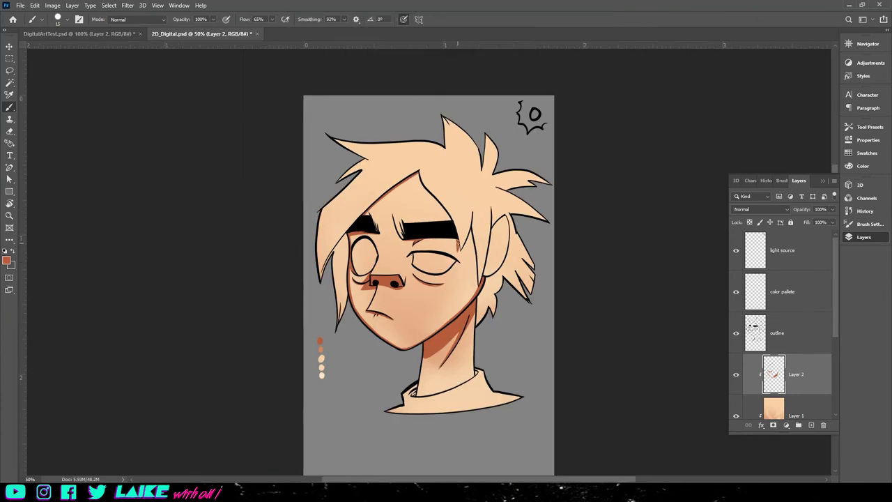
key("ctrl+plus")
key("ctrl+plus")
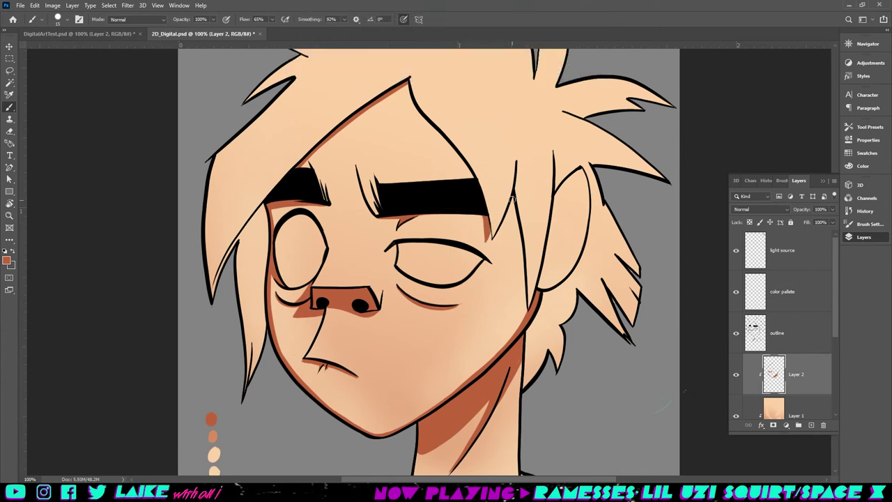
left_click_drag(513, 198, 511, 225)
key("ctrl+z")
Rotate the canvas and paint a thin rust shadow along the face side of the sideburn strand, down to the jaw.
left_click(10, 240)
key("r")
left_click_drag(599, 278, 558, 160)
left_click_drag(488, 237, 485, 349)
left_click_drag(453, 286, 538, 370)
key("ctrl+z")
left_click_drag(455, 293, 522, 354)
left_click_drag(494, 322, 540, 379)
left_click_drag(456, 295, 524, 356)
key("ctrl+z")
scroll(494, 330, "down", 4)
left_click_drag(455, 212, 509, 257)
scroll(521, 221, "up", 1)
key("ctrl+z")
Paint a thin rust shadow along the ear's front edge and reset the canvas rotation.
scroll(530, 264, "up", 2)
left_click_drag(543, 281, 527, 313)
scroll(515, 243, "down", 3)
left_click_drag(481, 142, 487, 172)
scroll(487, 175, "up", 2)
left_click_drag(539, 281, 495, 178)
key("ctrl+plus")
key("ctrl+minus")
key("ctrl+minus")
key("ctrl+minus")
key("r")
key("Escape")
scroll(578, 306, "down", 1)
Soften the hard rust shadows using a large soft round brush in cream at 10% opacity.
key("b")
left_click(136, 19)
left_click(67, 20)
left_click(118, 138)
left_click_drag(213, 19, 173, 36)
key("ctrl+plus")
key("x")
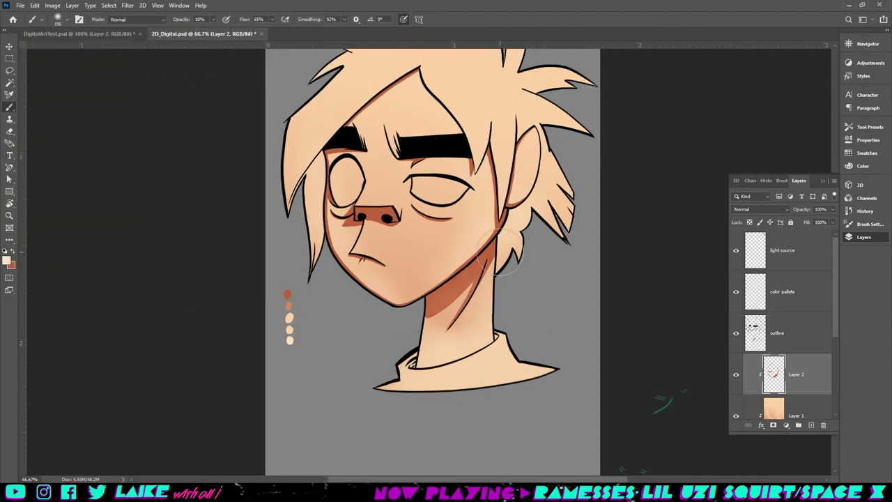
key("ctrl+minus")
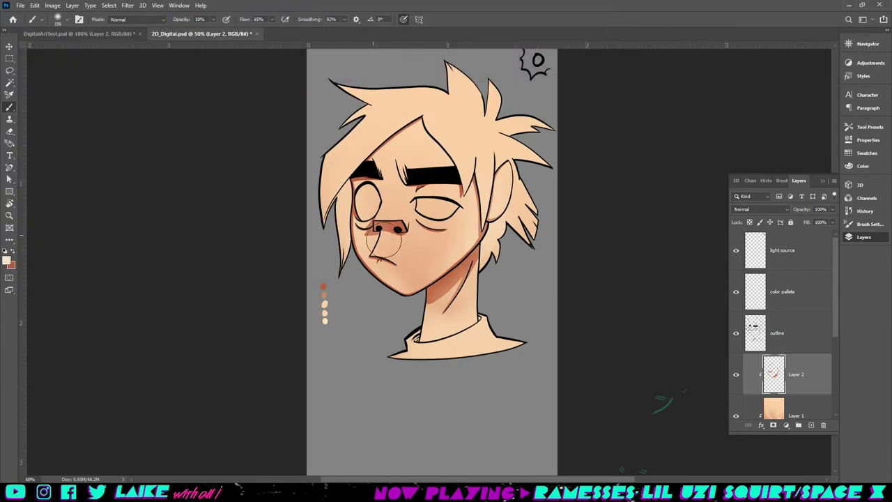
Set up a small Soft Round Pressure Opacity brush at 43% opacity with the rust sampled from the darkest palette swatch.
left_click(68, 19)
left_click(124, 114)
left_click(67, 19)
left_click(67, 19)
key("i")
left_click(323, 287)
key("b")
left_click(67, 20)
key("ctrl+plus")
key("ctrl+plus")
key("4")
key("3")
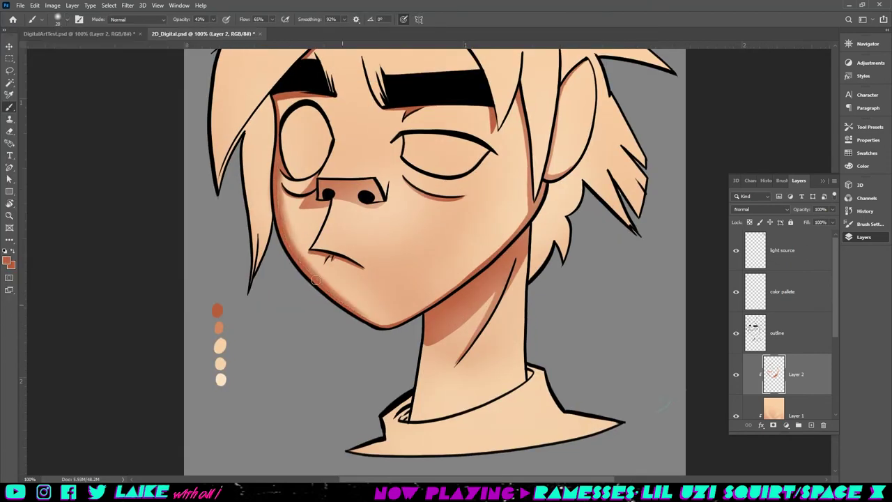
Paint soft rust shading along both sides of the jawline and beneath the half-closed eye, undoing the uneven strokes.
key("ctrl+z")
scroll(282, 176, "up", 2)
key("ctrl+z")
left_click(68, 20)
mouse_move(364, 363)
left_mouse_down()
mouse_move(398, 372)
mouse_move(443, 349)
left_mouse_up()
mouse_move(408, 371)
left_mouse_down()
mouse_move(485, 325)
mouse_move(532, 265)
mouse_move(418, 358)
left_mouse_up()
key("ctrl+z")
left_click_drag(503, 293, 533, 229)
key("ctrl+z")
key("ctrl+z")
left_click_drag(412, 238, 454, 252)
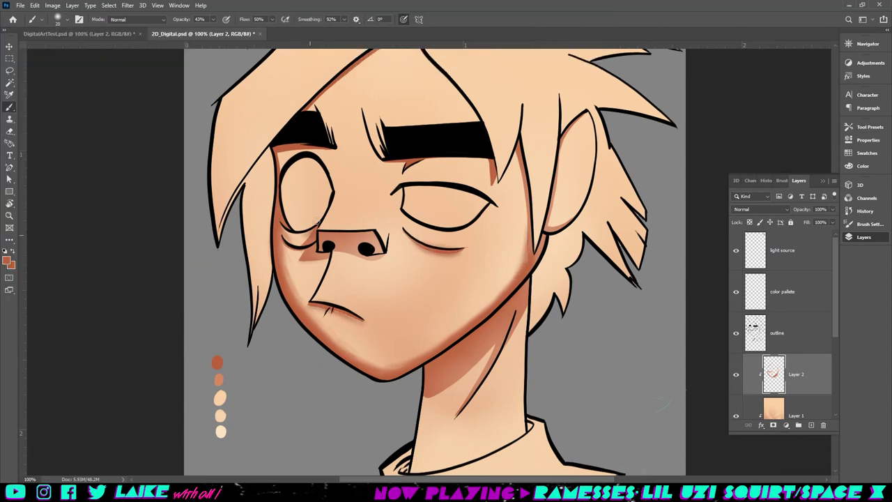
Enlarge the brush and add soft rust shading around the round eye.
key("ctrl+minus")
key("ctrl+z")
key("ctrl+plus")
key("bracketright")
key("bracketright")
key("bracketright")
key("ctrl+z")
mouse_move(280, 197)
left_mouse_down()
mouse_move(281, 214)
mouse_move(326, 195)
mouse_move(338, 223)
left_mouse_up()
left_click_drag(308, 197, 339, 206)
key("ctrl+z")
Adjust the brush size and paint soft rust shading on the forehead beneath the fringe and on the cheek edge.
left_click(67, 20)
left_click_drag(38, 47, 34, 47)
mouse_move(314, 149)
left_mouse_down()
mouse_move(413, 76)
mouse_move(422, 101)
mouse_move(414, 73)
mouse_move(386, 97)
left_mouse_up()
key("ctrl+z")
key("ctrl+z")
key("ctrl+minus")
key("ctrl+minus")
left_click_drag(255, 247, 252, 199)
Pick a light pink foreground colour and set the soft brush to 51 px at 41% opacity.
left_click(6, 260)
left_click_drag(448, 178, 425, 154)
left_click(522, 265)
left_click(604, 147)
left_click(213, 19)
left_click(213, 32)
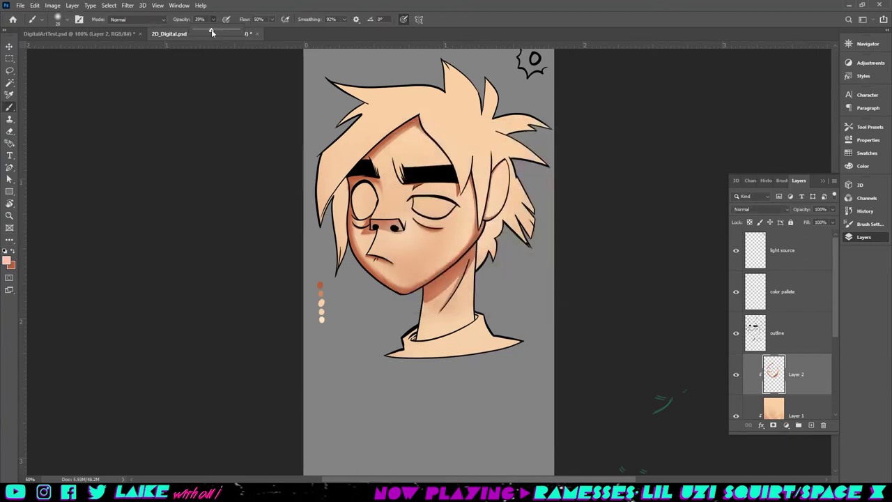
left_click(67, 20)
left_click_drag(34, 47, 56, 48)
Add a new clipped layer directly below the outline layer for further skin tones.
left_click(777, 333)
left_click(811, 425, "ctrl")
key("ctrl+plus")
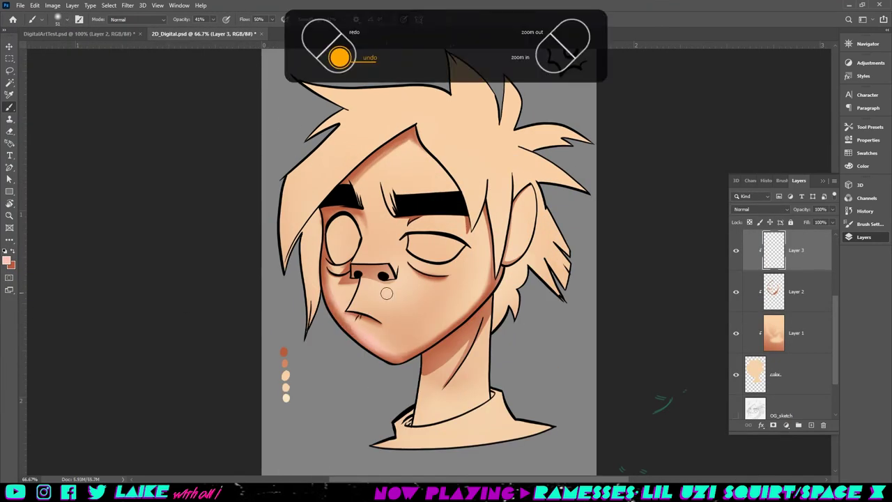
Sample the lightest palette swatch and shift it to a slightly pinker peach for the foreground colour.
key("i")
left_click(286, 398)
left_click(6, 260)
left_click(521, 264)
left_click(604, 147)
key("b")
Blend pale peach over the jaw and chin shadows, setting the soft brush to 70 px and 30% opacity.
mouse_move(330, 300)
left_mouse_down()
mouse_move(395, 357)
mouse_move(328, 279)
left_mouse_up()
mouse_move(396, 357)
left_mouse_down()
mouse_move(446, 327)
mouse_move(401, 354)
left_mouse_up()
left_click(67, 19)
left_click_drag(69, 50, 72, 50)
key("3")
mouse_move(363, 324)
left_mouse_down()
mouse_move(456, 295)
mouse_move(448, 340)
left_mouse_up()
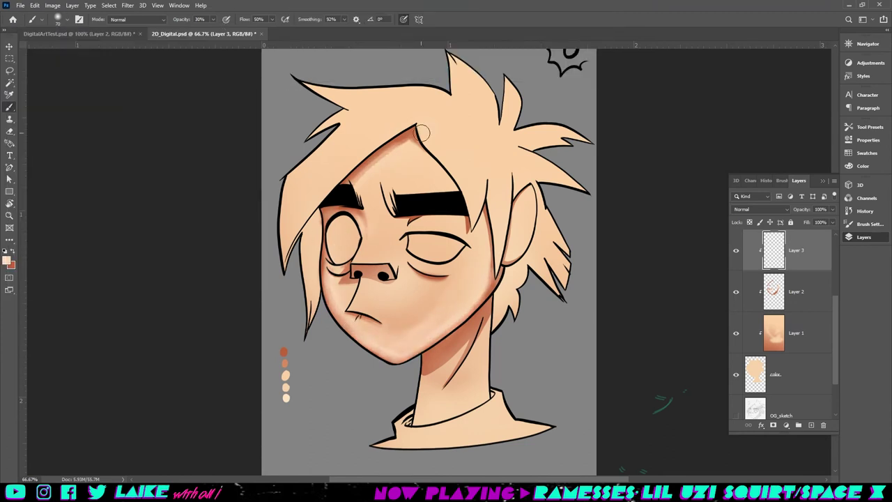
Blend pale peach over the shadows under the fringe, beside the sideburn, on the jaw and beneath the half-closed eye.
left_click_drag(372, 171, 412, 137)
left_click_drag(488, 212, 489, 249)
mouse_move(336, 314)
left_mouse_down()
mouse_move(366, 341)
mouse_move(330, 296)
left_mouse_up()
mouse_move(445, 276)
left_mouse_down()
mouse_move(412, 269)
mouse_move(438, 277)
left_mouse_up()
left_click_drag(372, 159, 352, 174)
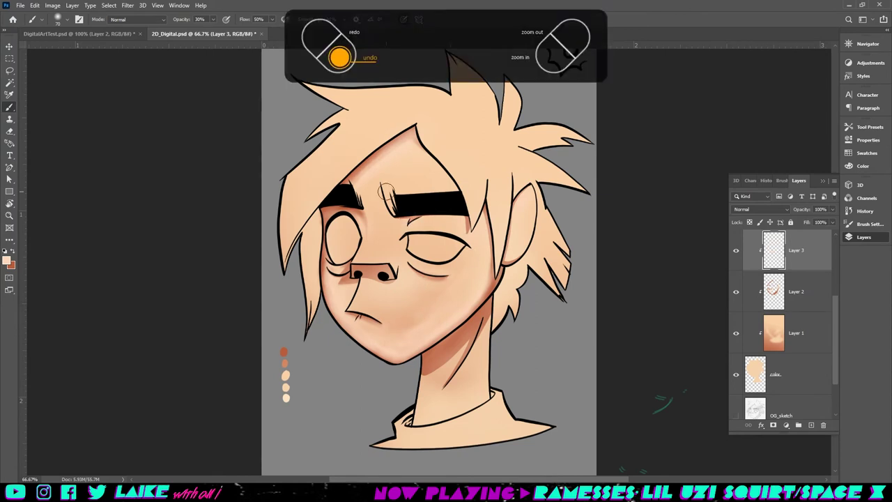
Sample the rust palette swatch, toggle Layer 3's visibility to compare the shading and reselect that layer.
key("ctrl+minus")
key("ctrl+minus")
key("ctrl+plus")
key("ctrl+plus")
left_click(284, 292, "alt")
left_click(796, 333)
left_click(796, 292)
left_click(736, 251)
left_click(736, 251)
left_click(796, 251)
Lighten the foreground colour to orange and softly shade around the round eye, the nose bridge, the jaw and the cheek edge.
left_click(7, 260)
left_click(426, 163)
left_click(604, 147)
mouse_move(333, 219)
left_mouse_down()
mouse_move(370, 288)
mouse_move(343, 246)
left_mouse_up()
left_click_drag(364, 167, 358, 196)
key("ctrl+minus")
key("ctrl+minus")
left_click_drag(418, 278, 437, 265)
mouse_move(462, 225)
left_mouse_down()
mouse_move(457, 247)
mouse_move(457, 237)
left_mouse_up()
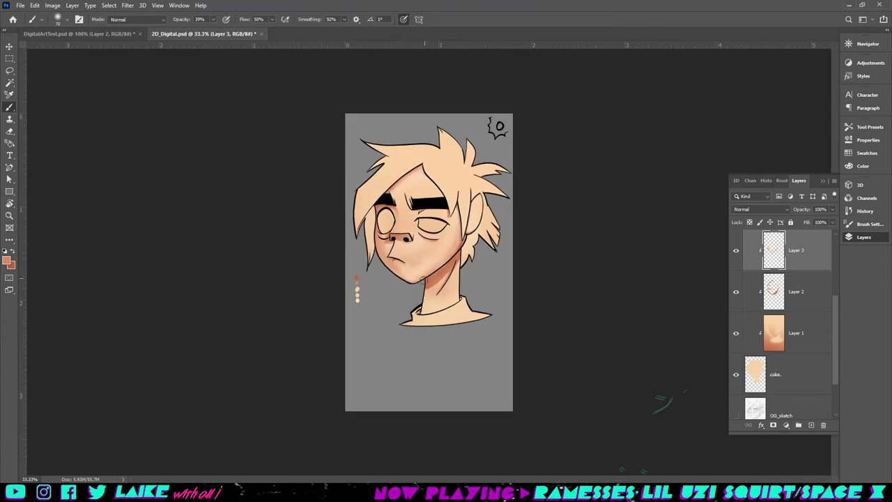
Deepen the orange foreground colour, lower the brush opacity and shade the jaw and cheek below the half-closed eye.
key("ctrl+plus")
key("ctrl+plus")
left_click(6, 260)
left_click(603, 147)
left_click(213, 20)
left_click(214, 19)
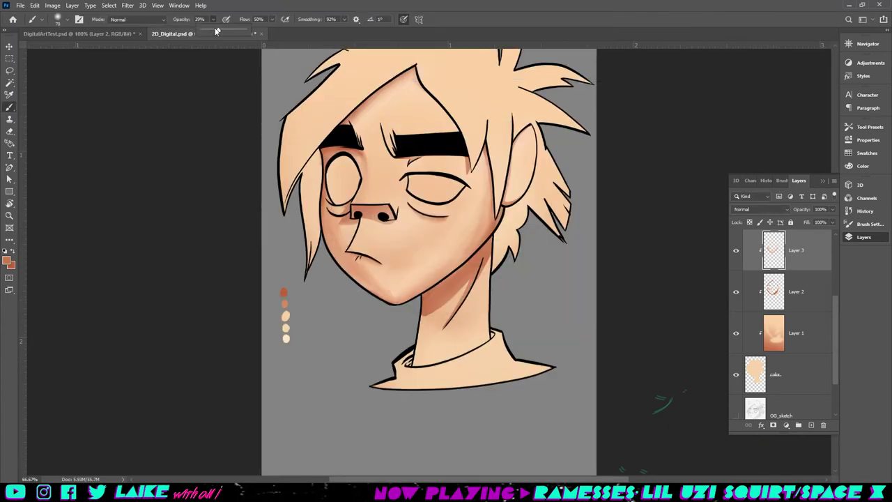
left_click_drag(383, 289, 478, 224)
left_click_drag(478, 221, 430, 257)
Shade the forehead and the inside of the ear with broad soft orange strokes at 26% opacity.
key("ctrl+minus")
mouse_move(383, 155)
left_mouse_down()
mouse_move(419, 132)
mouse_move(444, 154)
left_mouse_up()
left_click_drag(485, 195, 492, 211)
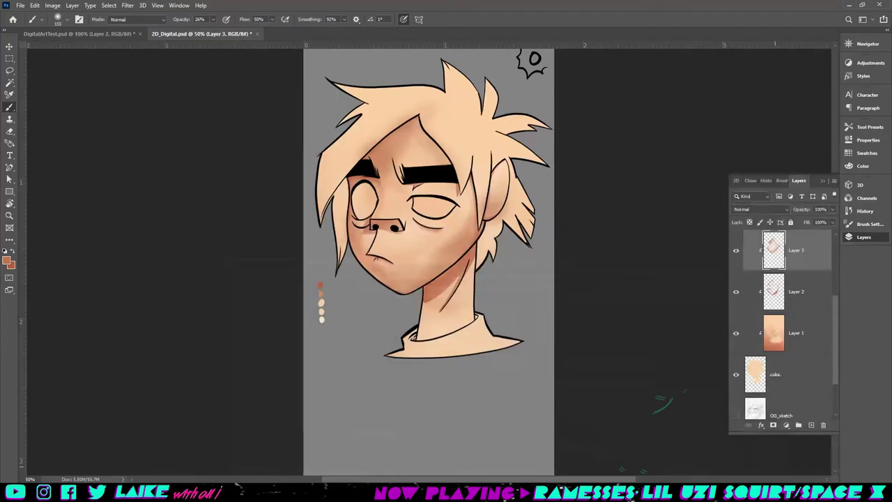
Choose a deep red foreground colour and set the soft brush to 73 px at 43% opacity.
left_click(6, 260)
left_click(481, 196)
left_click(603, 147)
left_click(7, 260)
left_click(603, 147)
left_click(58, 20)
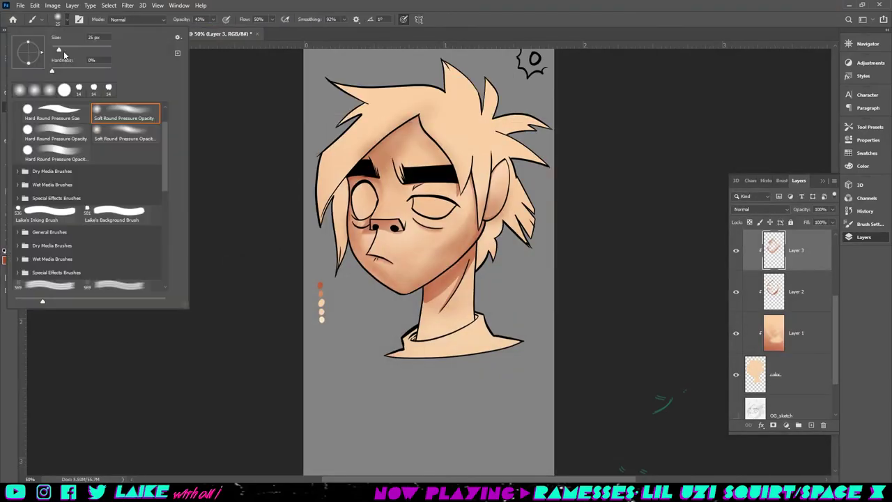
Deepen the shadows with soft red along the jaw, beside the round eye, under the brow, by the sideburn and beneath the fringe.
left_click_drag(474, 247, 404, 291)
left_click_drag(350, 182, 380, 277)
left_click_drag(403, 187, 410, 198)
left_click_drag(466, 195, 470, 185)
left_click_drag(389, 142, 415, 119)
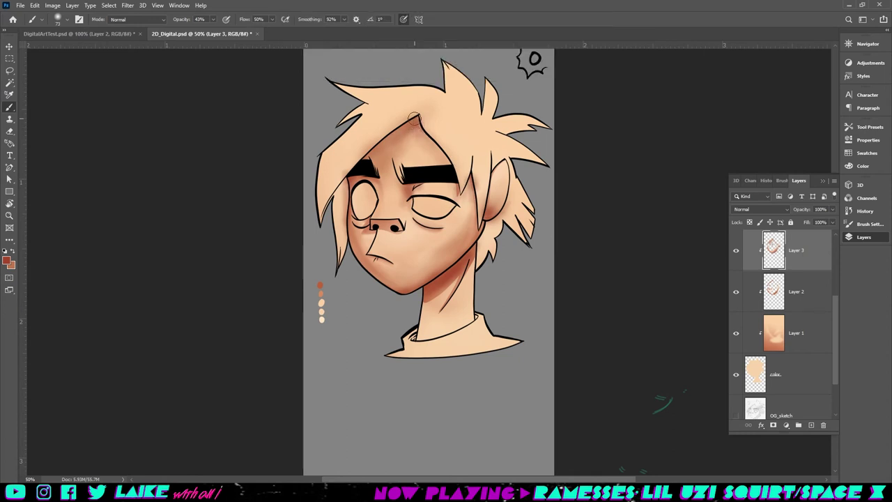
Switch to a light pink at 40% opacity and add soft blush to the nose and both cheeks.
left_click(6, 260)
left_click_drag(444, 157, 436, 153)
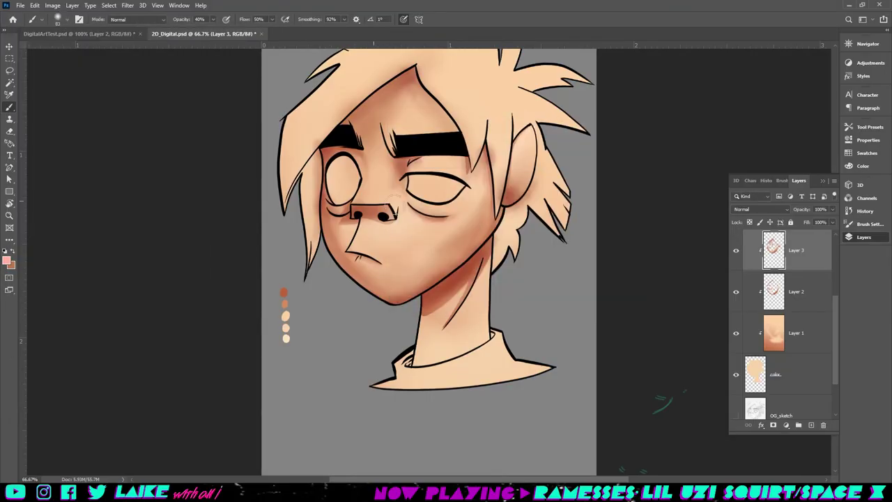
left_click_drag(387, 208, 359, 209)
left_click_drag(466, 224, 449, 231)
left_click_drag(334, 227, 333, 241)
Set the foreground colour to the pale cream fce4c4.
key("ctrl+minus")
key("ctrl+minus")
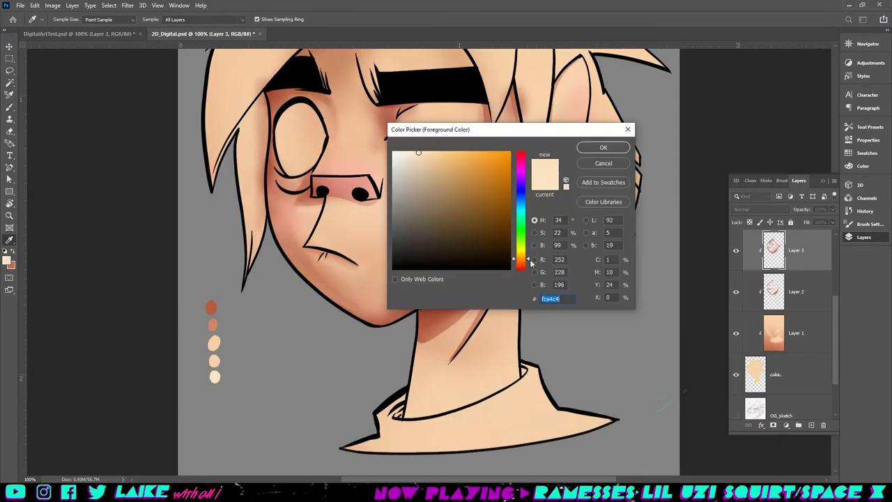
key("Return")
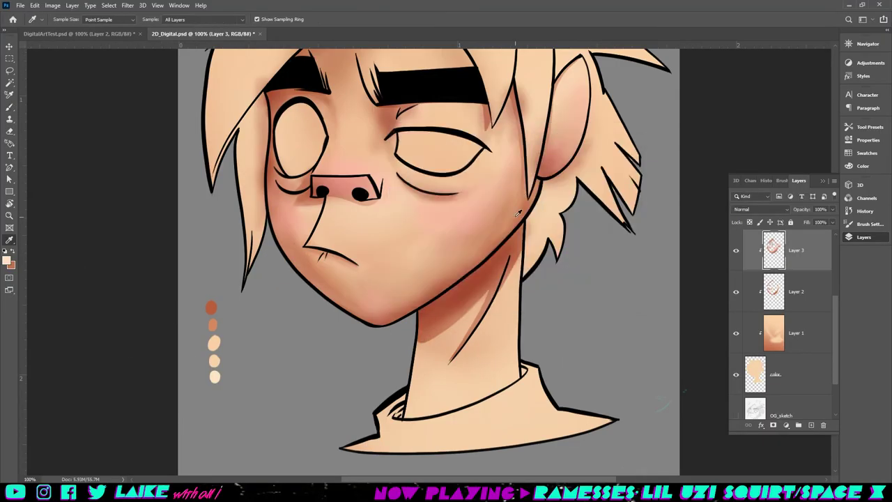
Paint thin cream highlights around the round eye and along the half-closed eye's lids with a 14 px soft brush at 42% opacity.
scroll(355, 246, "up", 2)
key("ctrl+plus")
key("ctrl+plus")
left_click_drag(507, 480, 538, 480)
mouse_move(394, 233)
left_mouse_down()
mouse_move(433, 280)
mouse_move(513, 310)
left_mouse_up()
key("ctrl+minus")
key("ctrl+minus")
key("ctrl+plus")
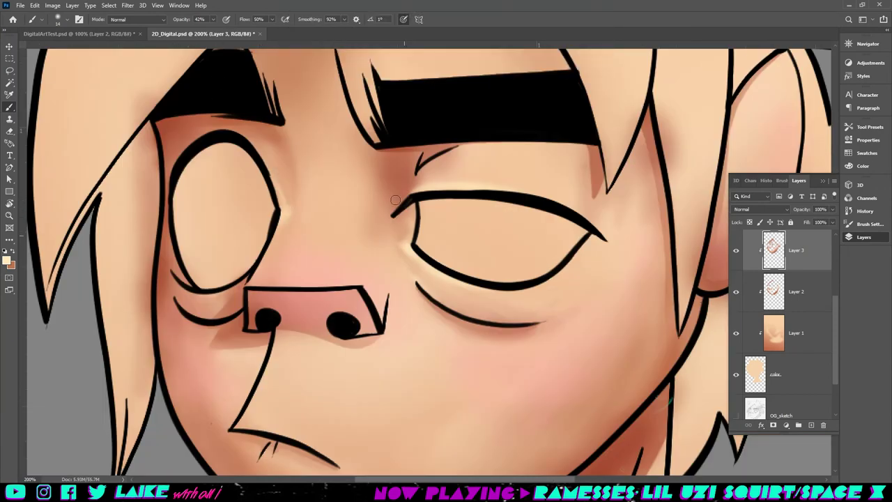
scroll(418, 251, "down", 4)
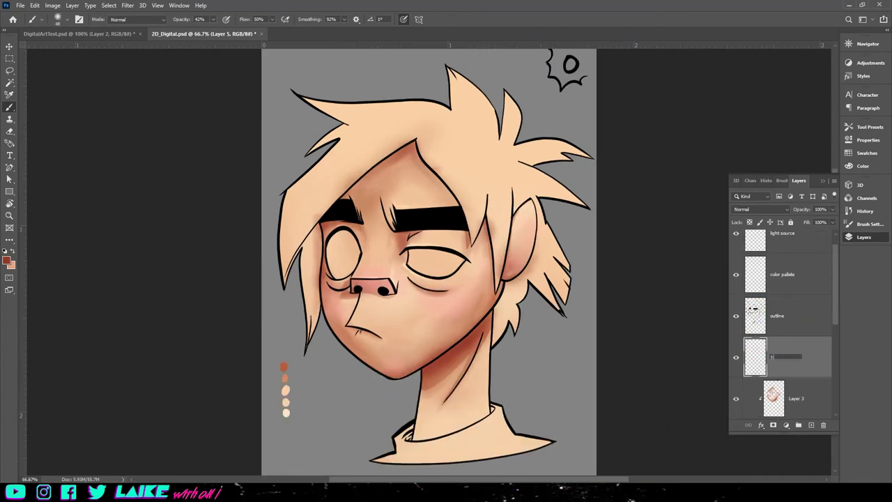
Name the new layer below the outline "hair" and set the foreground colour to a saturated deep blue.
key("Return")
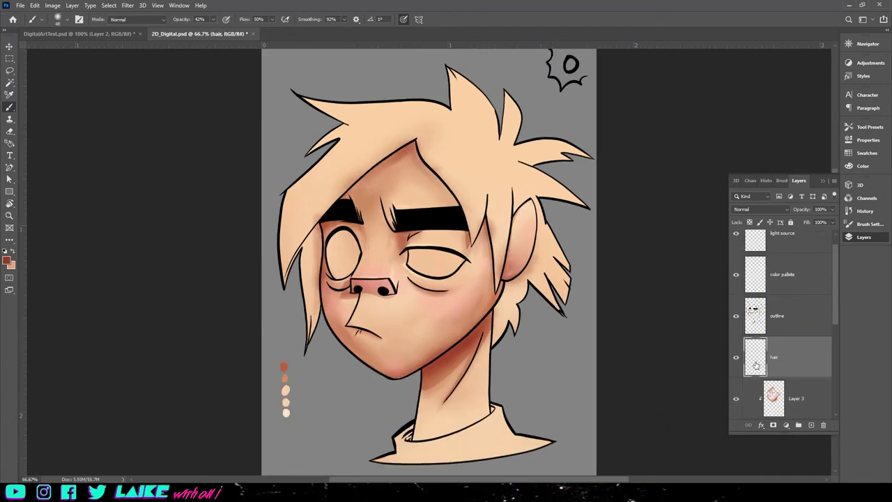
key("ctrl+plus")
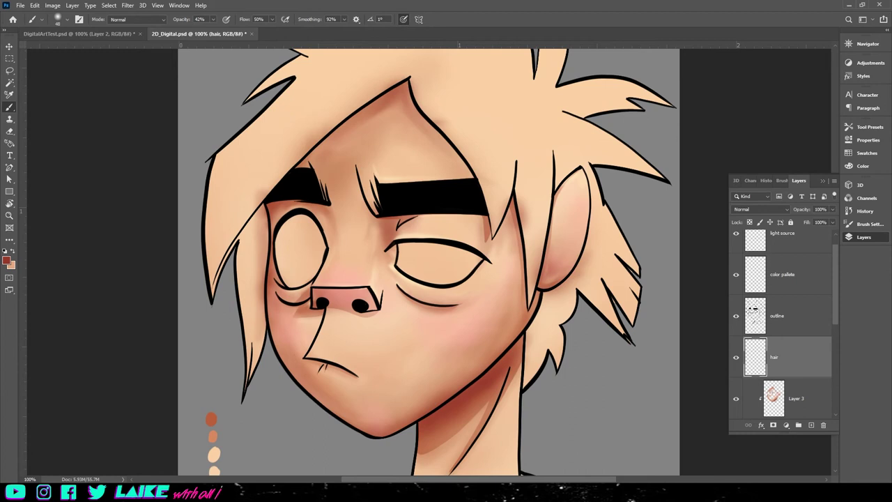
left_click(8, 261)
left_click(521, 200)
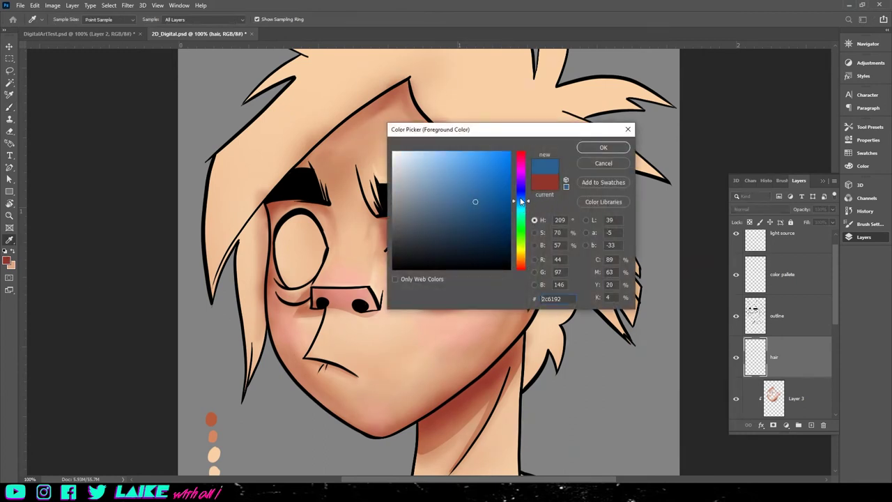
left_click(473, 155)
left_click_drag(511, 158, 513, 147)
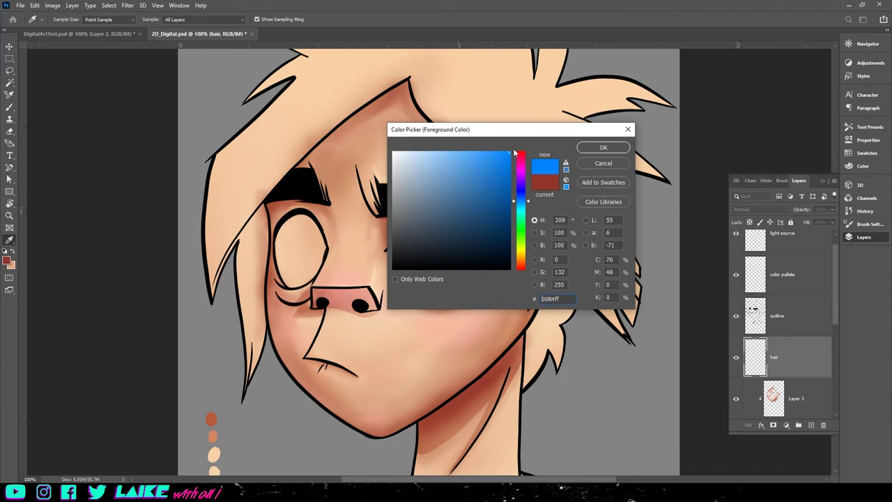
mouse_move(523, 206)
left_mouse_down()
mouse_move(527, 190)
mouse_move(529, 202)
left_mouse_up()
left_click_drag(528, 202, 529, 197)
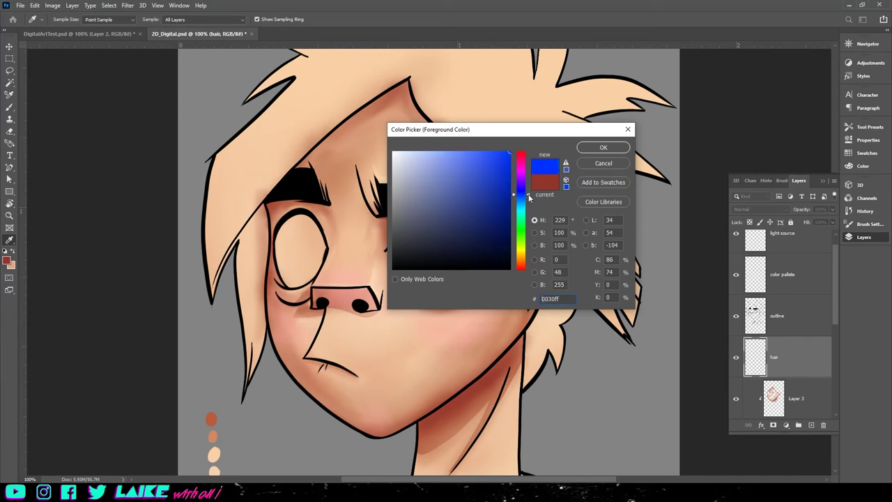
left_click_drag(509, 156, 513, 168)
left_click_drag(529, 198, 530, 201)
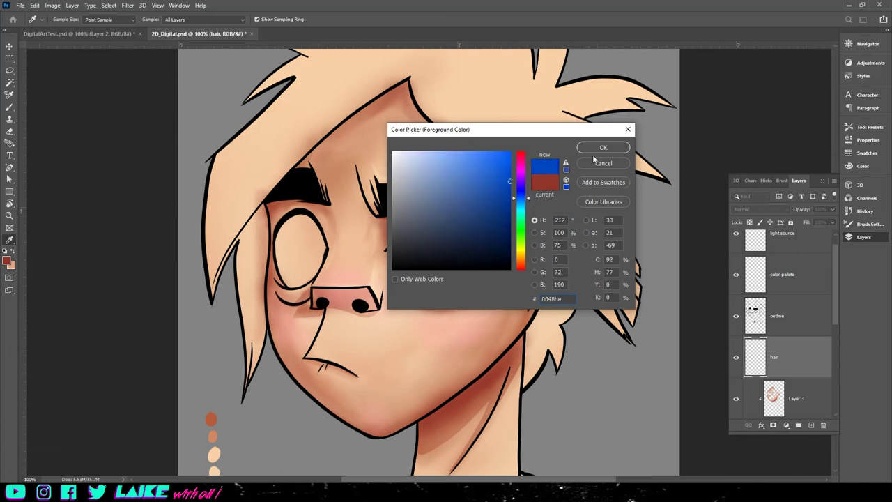
left_click_drag(513, 183, 511, 187)
left_click(603, 147)
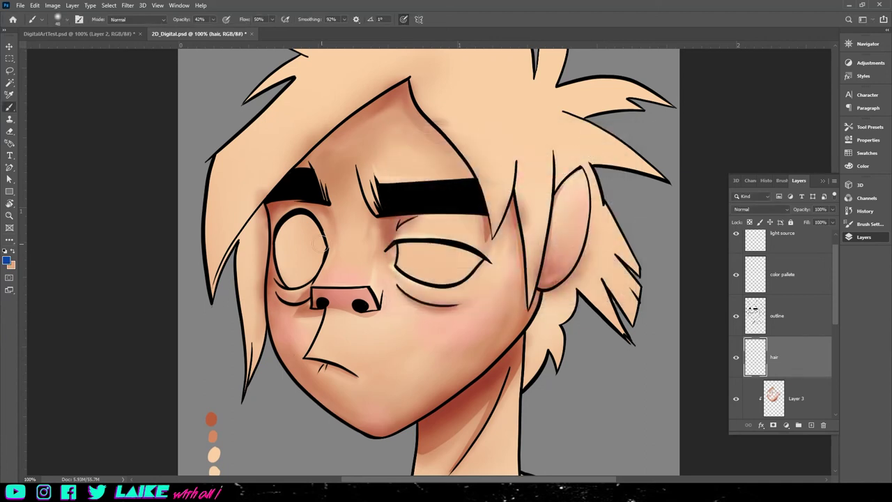
Fill the hair regions enclosed by the outline with the deep blue on the hair layer.
key("i")
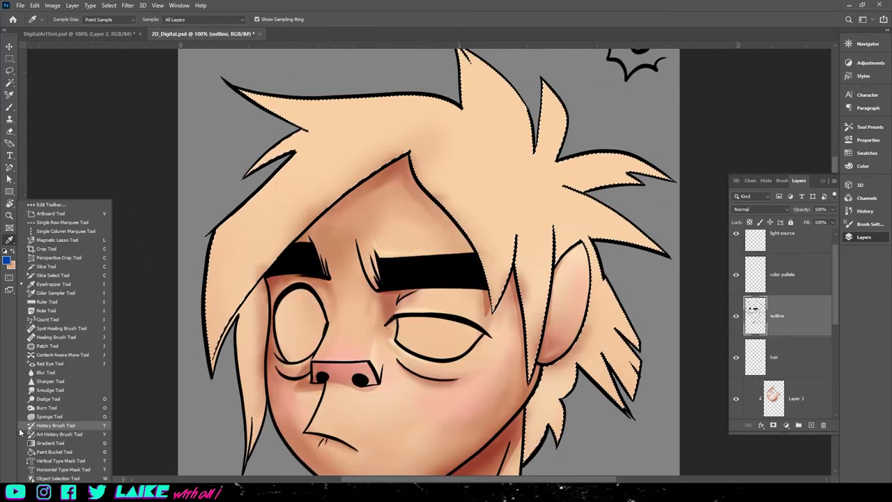
left_click(486, 279)
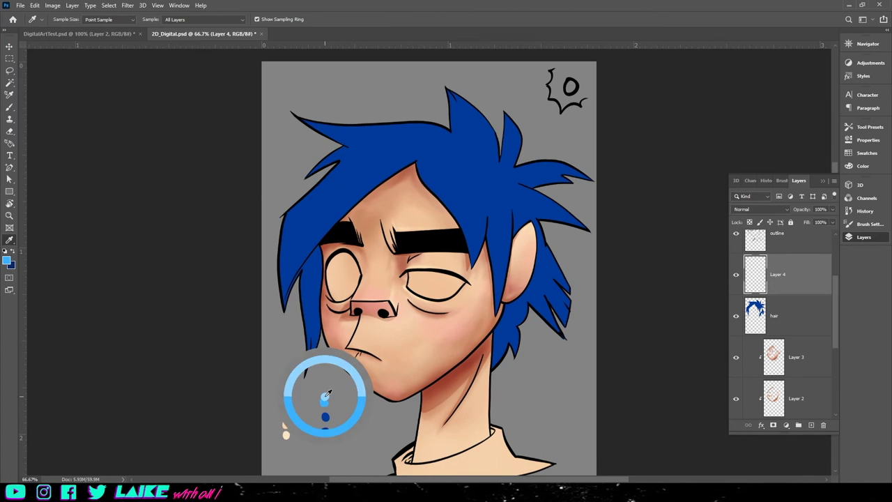
With the Gradient tool, draw linear light-to-dark blue gradients across Layer 4, running from the crown towards the lower face.
right_click(15, 239)
left_click(33, 441)
left_click_drag(471, 89, 378, 477)
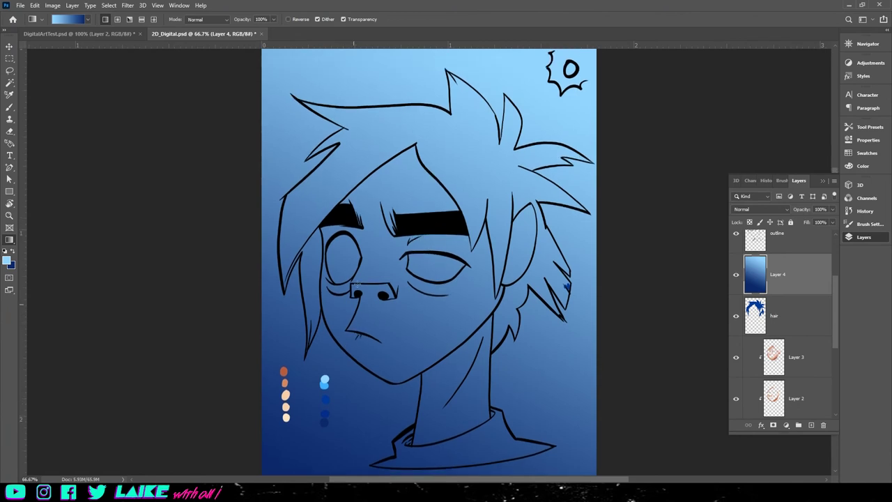
left_click_drag(494, 69, 451, 178)
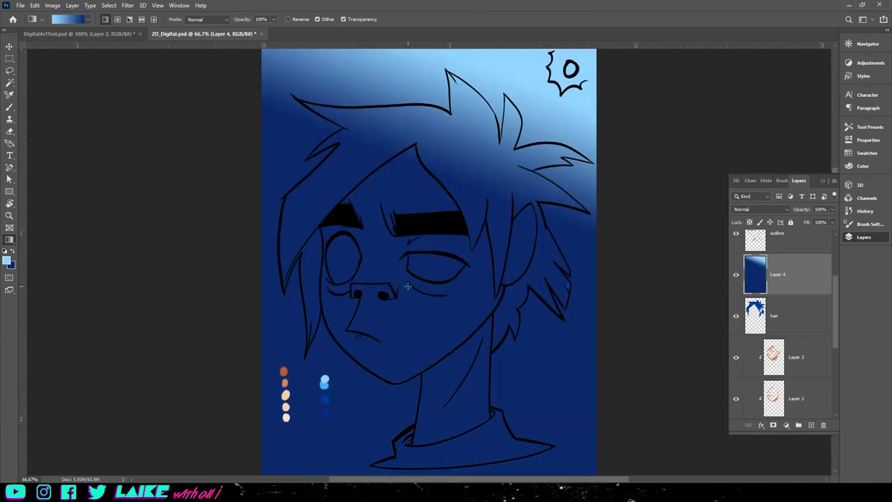
left_click_drag(407, 285, 407, 285)
Try radial light-to-dark blue gradients centred on the crown of the hair.
left_click(117, 19)
left_click_drag(450, 106, 306, 380)
left_click_drag(450, 106, 410, 189)
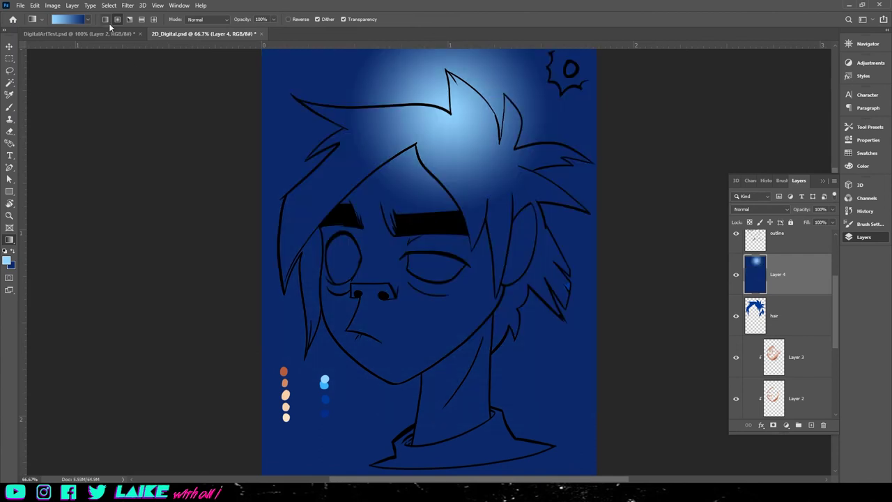
Redraw the linear gradient on Layer 4 so light blue near the light source falls diagonally to dark blue across the face.
left_click_drag(402, 86, 404, 391)
left_click_drag(453, 183, 420, 269)
left_click_drag(480, 140, 402, 270)
left_click_drag(465, 89, 402, 276)
scroll(300, 291, "up", 1)
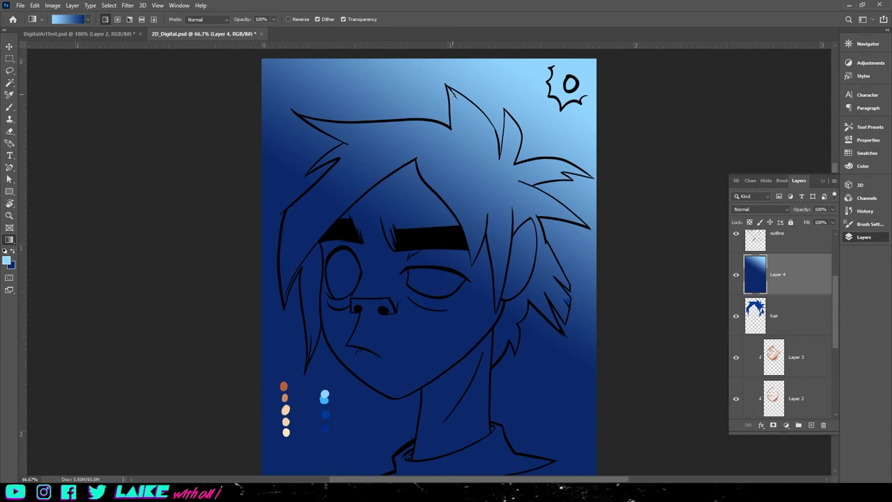
left_click_drag(418, 165, 415, 204)
left_click_drag(456, 137, 339, 328)
left_click_drag(463, 97, 346, 295)
left_click_drag(481, 111, 396, 295)
left_click_drag(528, 67, 426, 210)
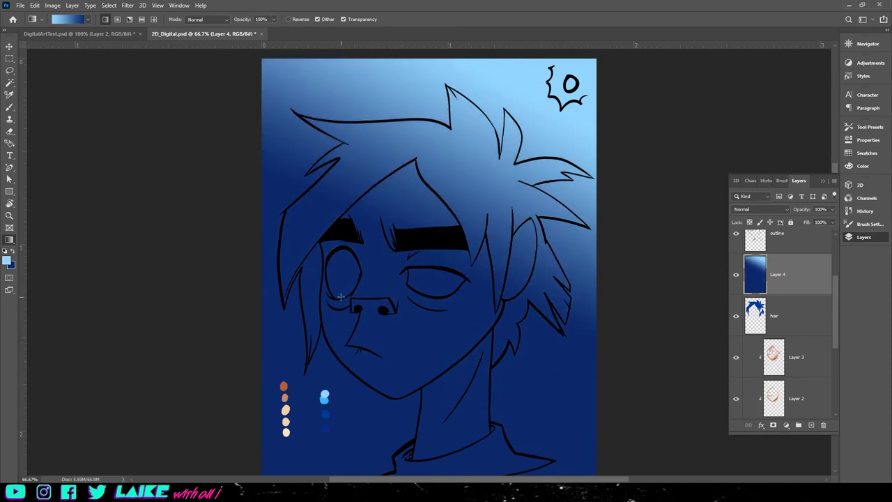
left_click_drag(399, 182, 401, 184)
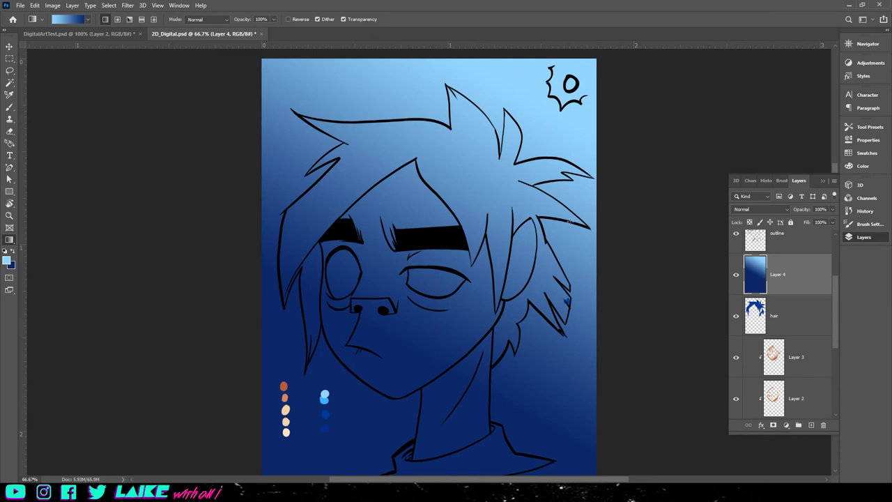
left_click_drag(488, 93, 477, 114)
left_click_drag(479, 101, 412, 257)
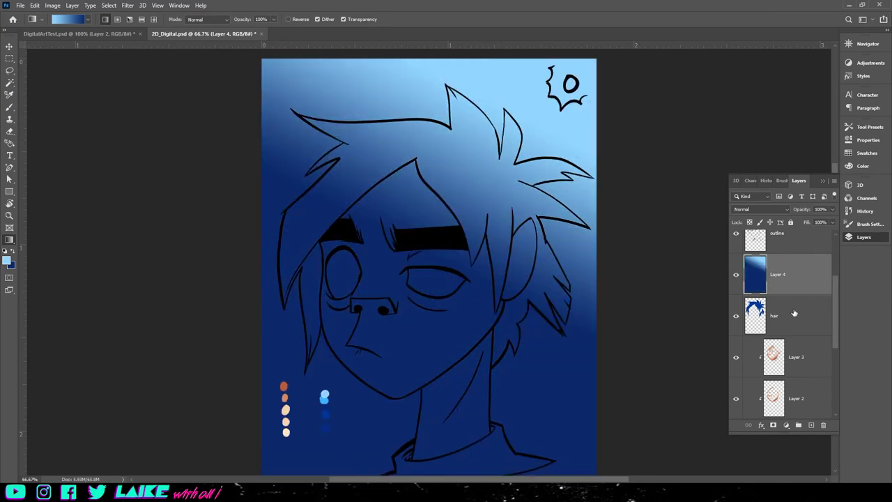
Clip the gradient layer to the hair layer and hide the light source layer.
right_click(792, 275)
left_click(758, 271)
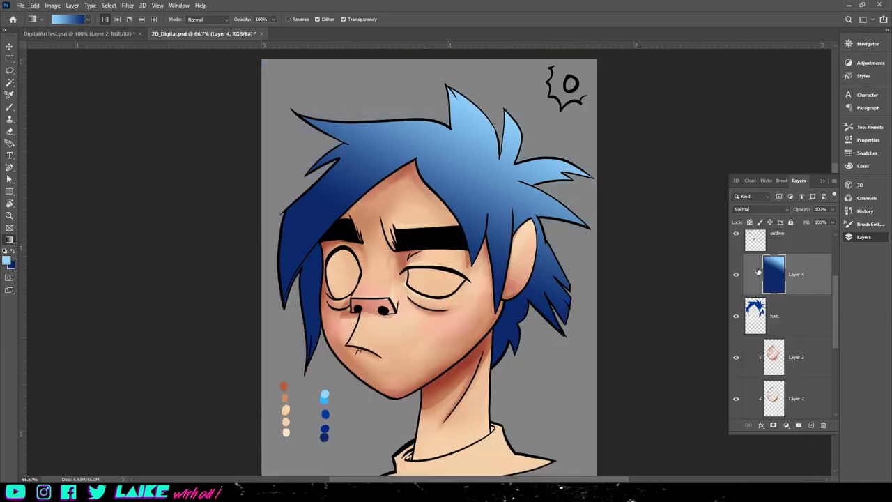
scroll(570, 340, "down", 1)
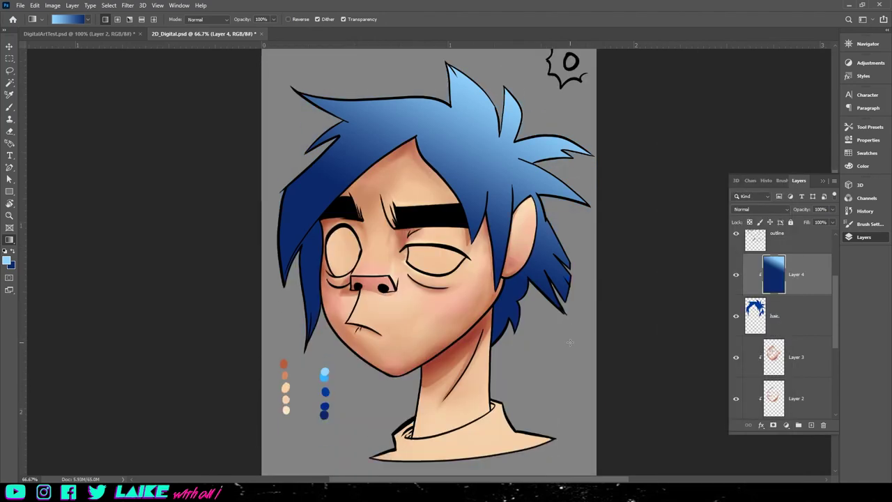
scroll(551, 346, "up", 1)
scroll(787, 259, "up", 2)
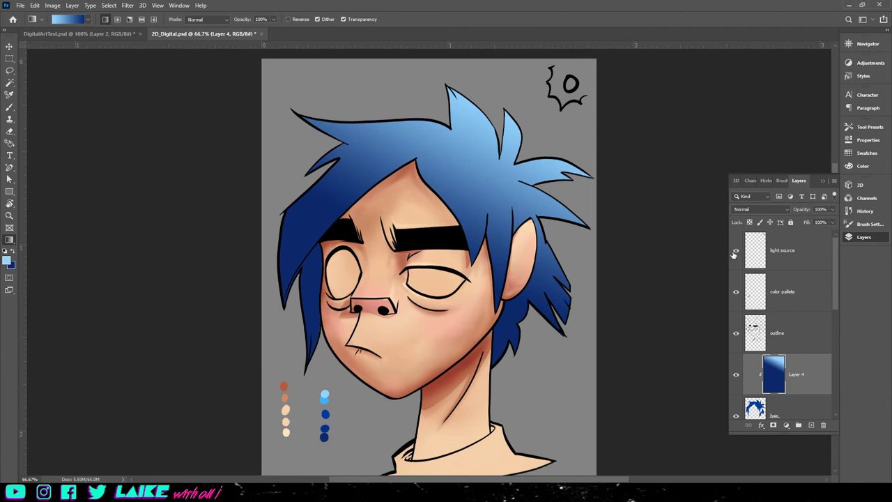
left_click(736, 251)
scroll(557, 310, "down", 1)
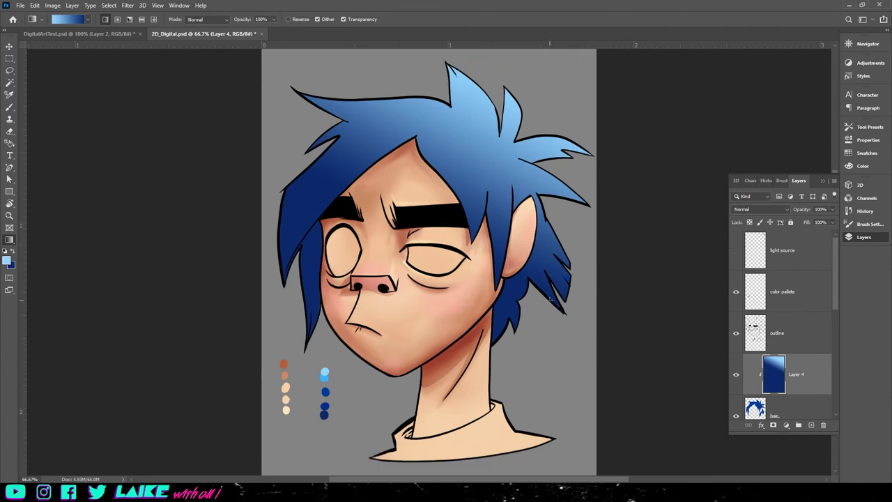
Sample dark blue from the hair palette as the foreground colour and ready a soft 55 px brush at 45% opacity.
key("b")
left_click(6, 260)
left_click(324, 414)
key("Return")
left_click(67, 19)
left_click(67, 20)
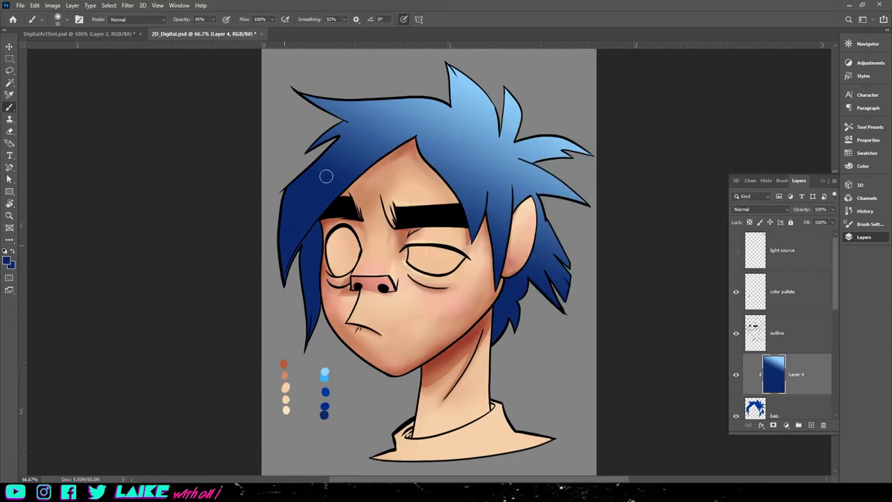
Brush soft dark blue strand shading into the fringe, around the parting and at the base of the side spikes, undoing unwanted strokes.
left_click_drag(419, 125, 374, 155)
key("ctrl+z")
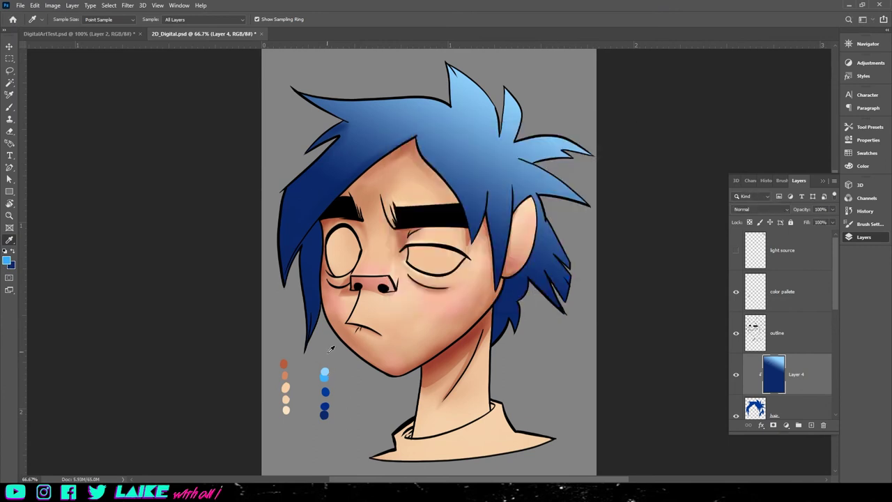
key("ctrl+z")
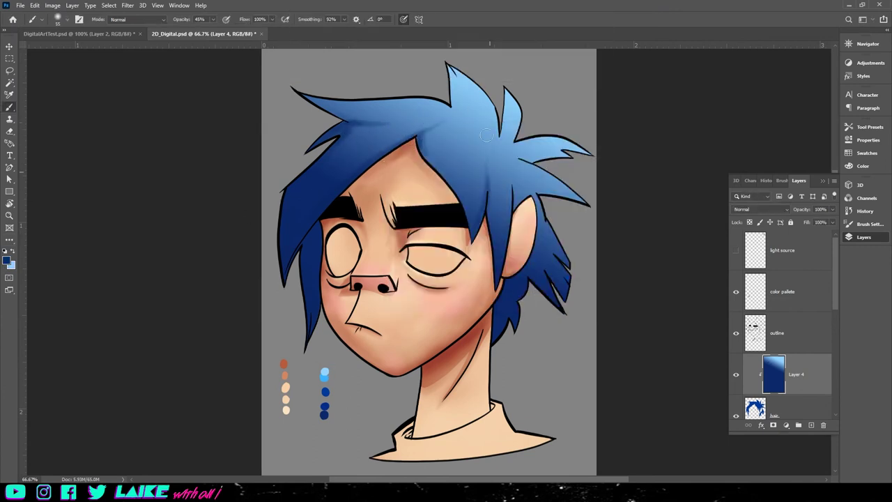
key("ctrl+z")
left_click_drag(527, 164, 556, 157)
scroll(673, 157, "up", 1)
key("ctrl+z")
left_click_drag(413, 186, 444, 166)
Retry and keep dark blue strand strokes running down from the two upper hair spikes into the crown.
mouse_move(453, 115)
left_mouse_down()
mouse_move(465, 156)
mouse_move(482, 165)
mouse_move(458, 140)
mouse_move(462, 160)
left_mouse_up()
key("ctrl+z")
key("ctrl+z")
key("ctrl+z")
mouse_move(453, 115)
left_mouse_down()
mouse_move(467, 158)
mouse_move(498, 179)
left_mouse_up()
key("ctrl+z")
key("ctrl+z")
left_click_drag(505, 136, 502, 181)
key("ctrl+minus")
key("ctrl+minus")
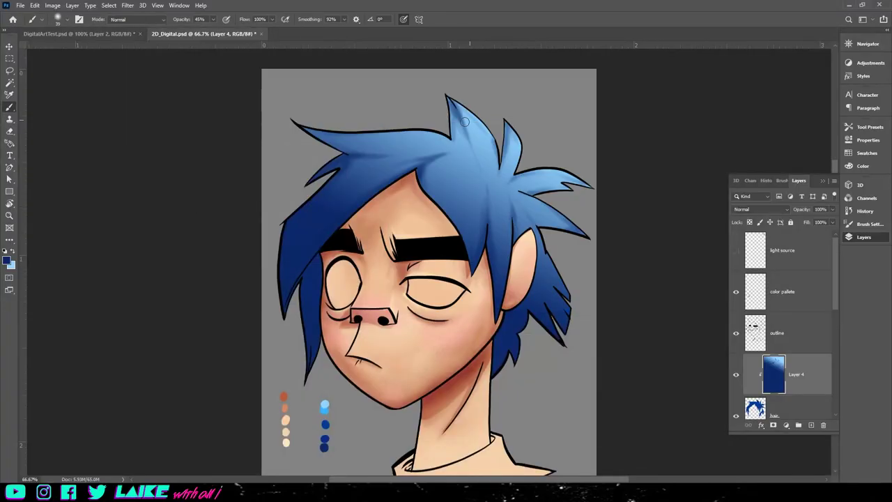
Undo the last hair stroke and rework the shading across the crown and the outer side spikes.
key("ctrl+z")
mouse_move(354, 128)
left_mouse_down()
mouse_move(457, 118)
mouse_move(504, 134)
left_mouse_up()
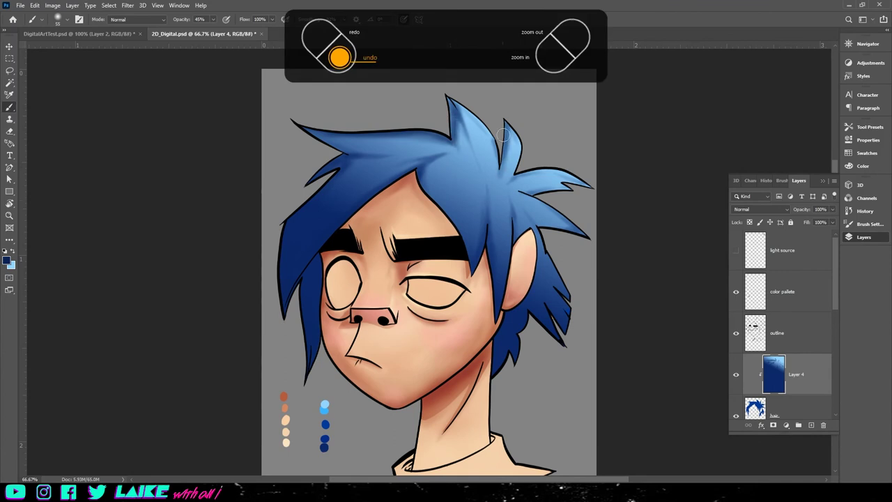
left_click_drag(568, 180, 585, 185)
mouse_move(536, 172)
left_mouse_down()
mouse_move(514, 192)
mouse_move(544, 177)
left_mouse_up()
Set the foreground colour to the palette's lightest blue, show the light source layer and undo the test stroke above the parting.
left_click(6, 260)
left_click(325, 404)
left_click(601, 145)
left_click_drag(432, 149, 403, 148)
left_click(736, 250)
key("ctrl+z")
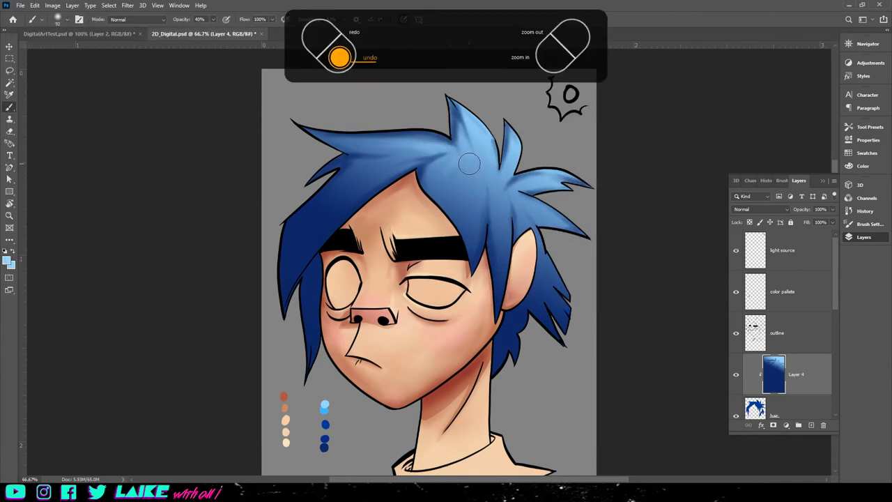
Brush light blue strands through the fringe, crown and hair beside the ear with a soft 73 px brush at 40% opacity.
scroll(519, 187, "down", 2)
left_click(66, 19)
scroll(478, 169, "up", 3)
left_click_drag(401, 202, 349, 306)
left_click_drag(495, 265, 519, 341)
scroll(634, 239, "down", 4)
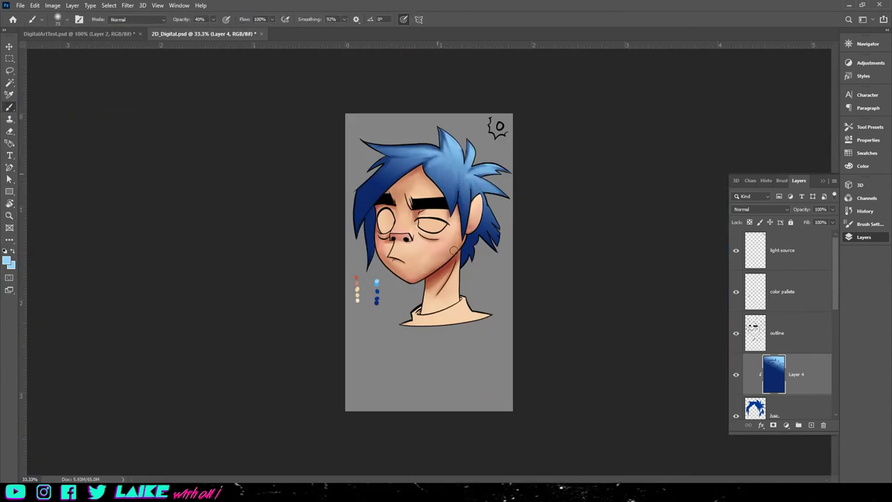
left_click(377, 292, "alt")
scroll(476, 167, "up", 2)
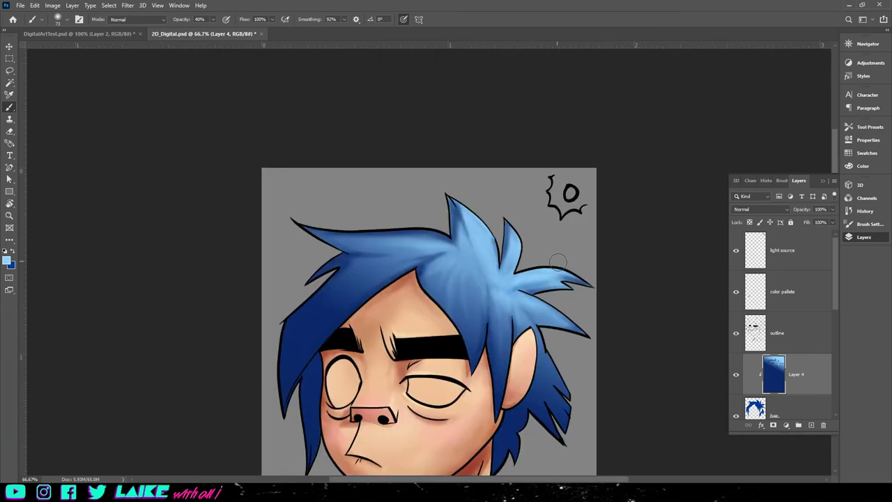
key("ctrl+z")
Sample dark blue from the palette, reduce the brush to 20 px and paint thin dark strands in the upper hair spikes.
key("ctrl+minus")
left_click(351, 375, "alt")
key("bracketleft")
key("bracketleft")
key("bracketleft")
key("bracketleft")
key("bracketleft")
key("bracketleft")
left_click_drag(489, 168, 492, 159)
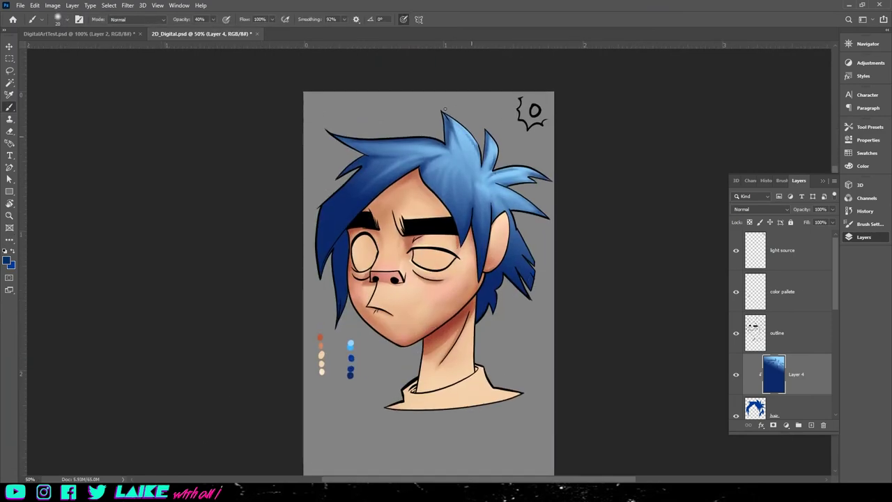
key("ctrl+plus")
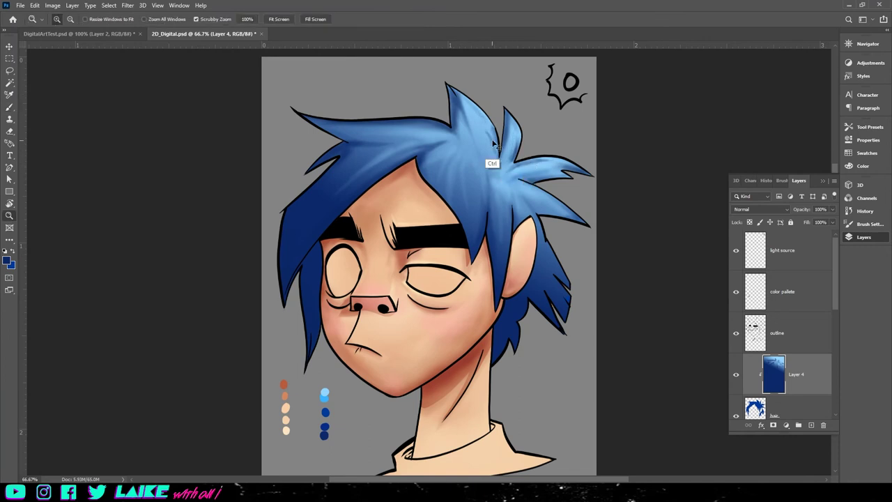
key("ctrl+minus")
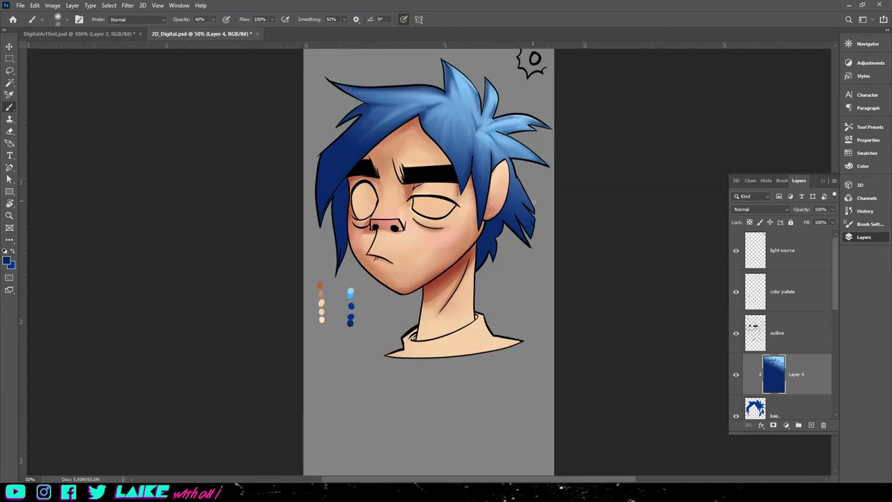
Sample the palette's light blue, change it to a paler blue foreground colour and lower the brush opacity to 18%.
key("i")
left_click(351, 292)
left_click(6, 259)
left_click(605, 137)
left_click(9, 107)
left_click(212, 20)
left_click_drag(214, 31, 203, 30)
Glaze soft pale blue highlights over the long fringe, the side locks and the spikes behind the ear.
left_click_drag(401, 106, 331, 174)
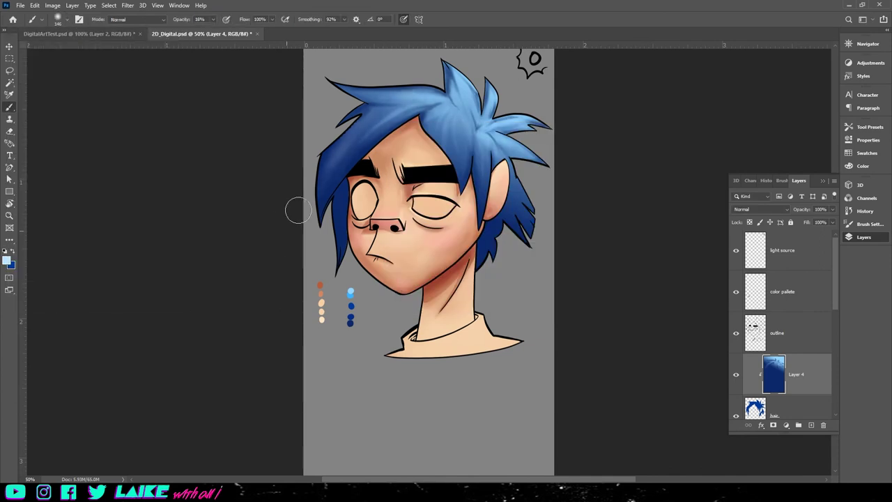
left_click_drag(369, 126, 327, 192)
left_click_drag(342, 185, 341, 247)
left_click_drag(481, 164, 481, 203)
left_click_drag(514, 177, 526, 230)
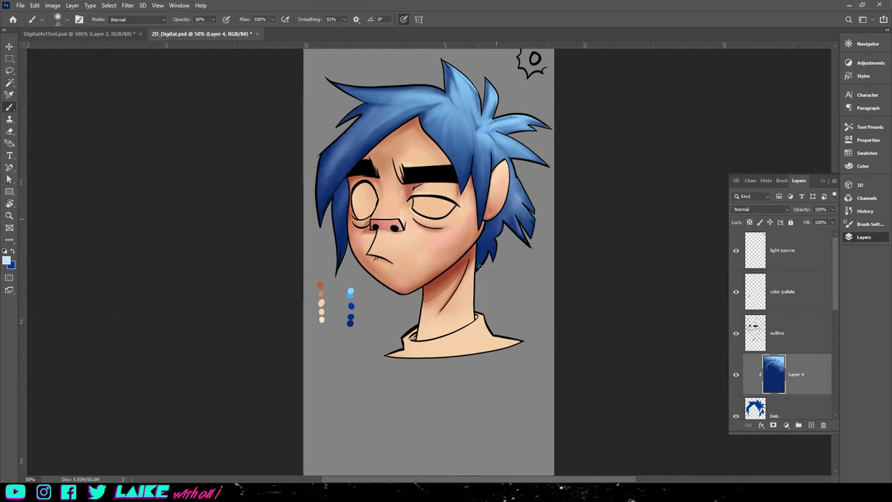
Sample the palette's darkest blue as the brush colour and undo the last few strokes in the hair.
left_click(12, 251)
left_click(9, 95)
left_click(351, 322)
mouse_move(504, 205)
left_mouse_down()
mouse_move(507, 219)
mouse_move(521, 207)
left_mouse_up()
left_click(9, 107)
key("ctrl+z")
key("ctrl+z")
key("ctrl+z")
Brush dark blue shading into the long fringe, the parting and the tall crown spike at 43% opacity.
left_click_drag(490, 101, 486, 119)
key("ctrl+z")
left_click_drag(347, 140, 328, 176)
left_click_drag(394, 114, 372, 132)
left_click_drag(431, 124, 440, 145)
left_click_drag(447, 63, 470, 85)
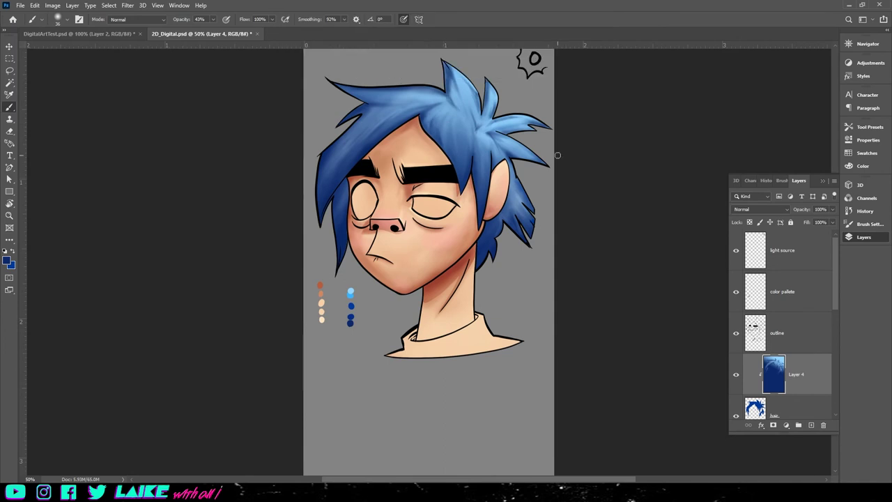
key("ctrl+minus")
key("ctrl+minus")
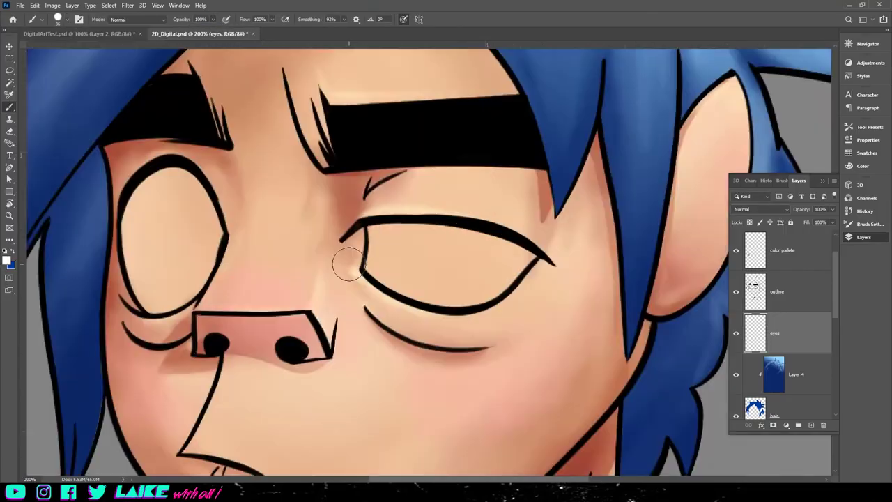
Fill both eyes with white on the eyes layer, using a hard brush at 100% opacity.
scroll(349, 264, "left", 3)
key("bracketleft")
key("bracketleft")
mouse_move(310, 195)
left_mouse_down()
mouse_move(265, 298)
mouse_move(324, 258)
left_mouse_up()
key("bracketleft")
key("bracketleft")
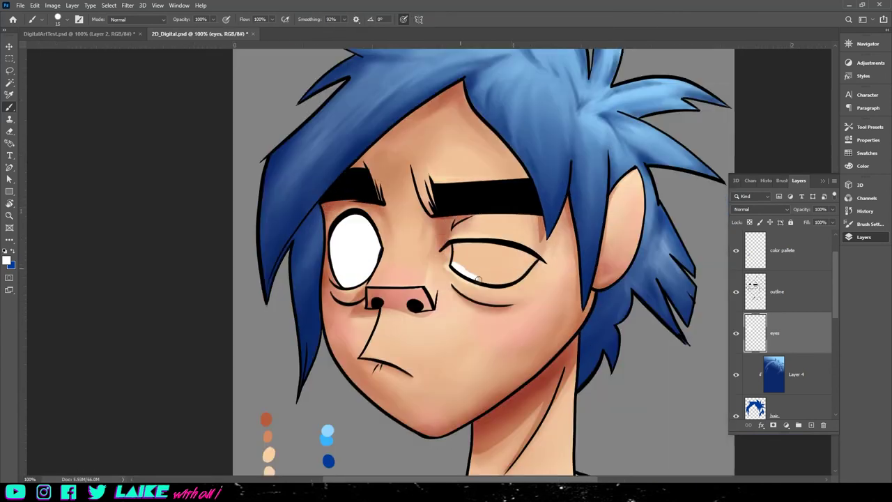
mouse_move(460, 251)
left_mouse_down()
mouse_move(520, 273)
mouse_move(511, 263)
left_mouse_up()
key("ctrl+minus")
key("ctrl+plus")
key("ctrl+plus")
key("ctrl+plus")
Refine the white fill of the round eye and try a correction stroke on the outline layer.
left_click(7, 260)
left_click(615, 141)
key("ctrl+z")
key("ctrl+z")
left_click_drag(274, 196, 306, 166)
left_click(777, 292)
mouse_move(325, 230)
left_mouse_down()
mouse_move(324, 170)
mouse_move(294, 175)
left_mouse_up()
key("ctrl+z")
key("ctrl+minus")
key("alt+bracketleft")
key("ctrl+minus")
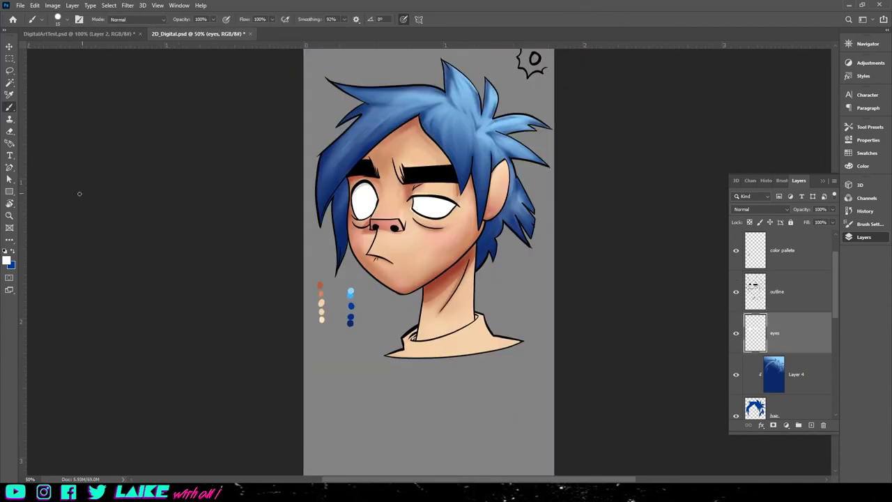
Shade the inside edges of both eye whites with light grey.
key("ctrl+plus")
key("ctrl+minus")
key("ctrl+plus")
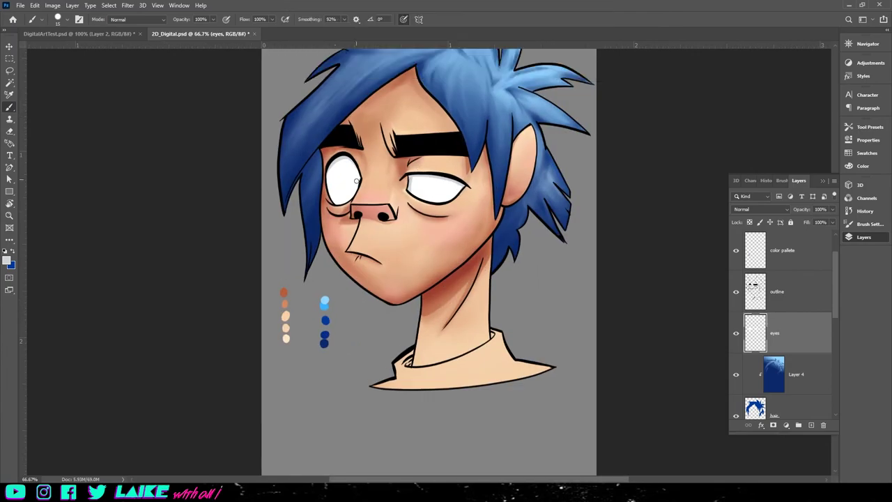
key("ctrl+minus")
key("ctrl+plus")
scroll(280, 175, "up", 2)
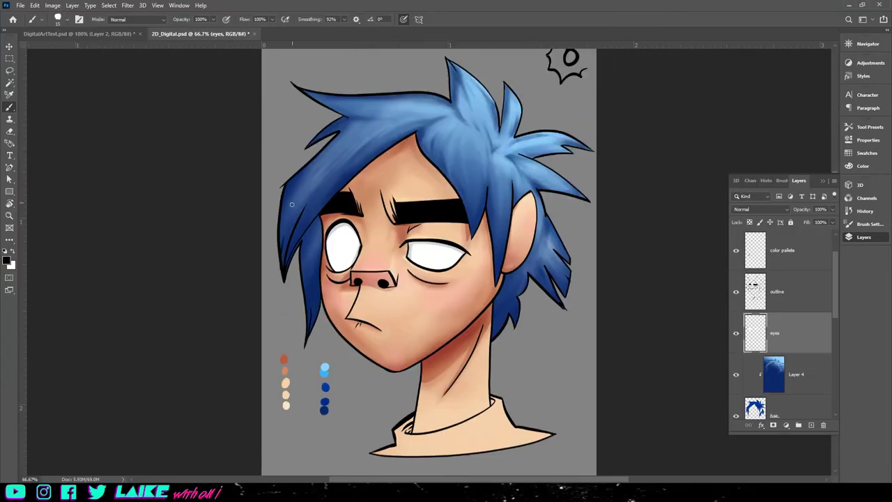
Ink thin black strand lines in the fringe and hair spikes on the outline layer, undoing unsatisfactory strokes.
key("alt+bracketright")
scroll(447, 103, "up", 2)
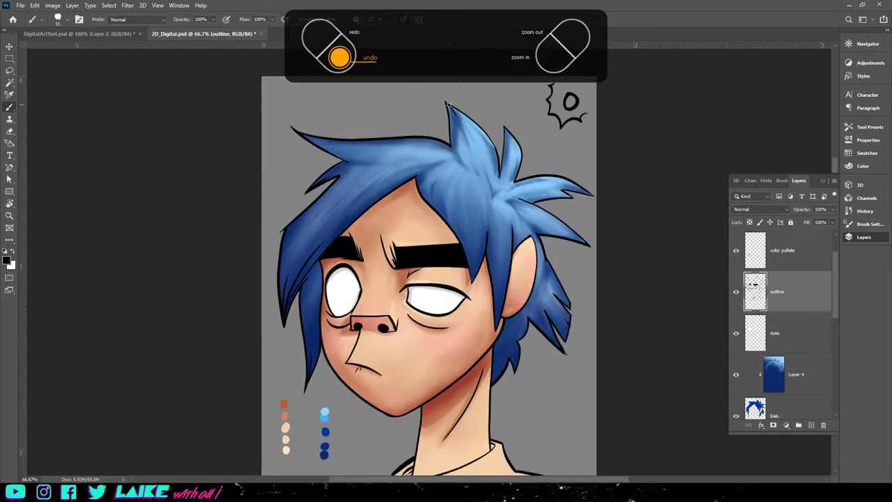
key("ctrl+z")
left_click_drag(458, 225, 495, 326)
key("ctrl+z")
key("ctrl+z")
key("ctrl+z")
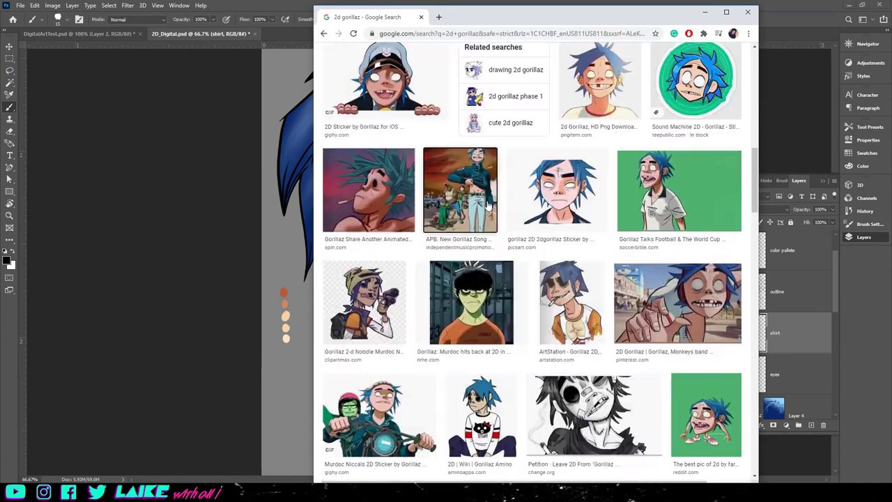
Check the 2D Gorillaz image results, select the collar with the Lasso and paint it red on the shirt layer.
scroll(533, 264, "down", 10)
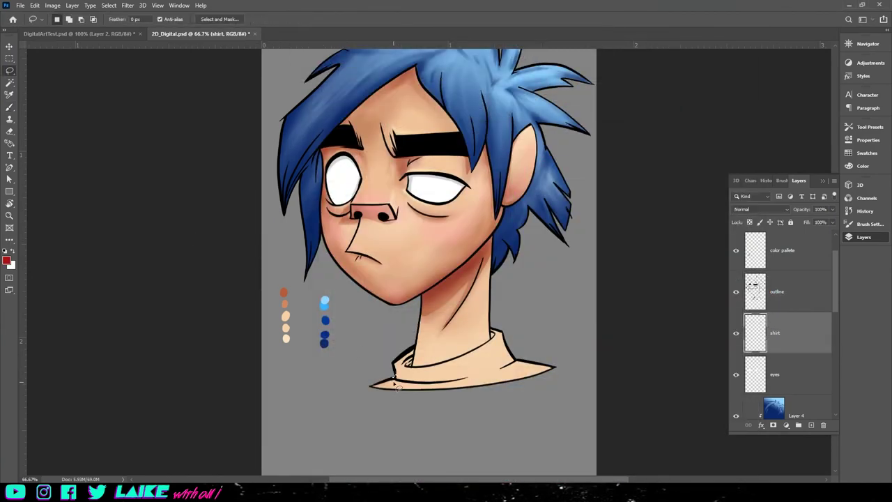
mouse_move(396, 383)
left_mouse_down()
mouse_move(418, 352)
mouse_move(460, 383)
left_mouse_up()
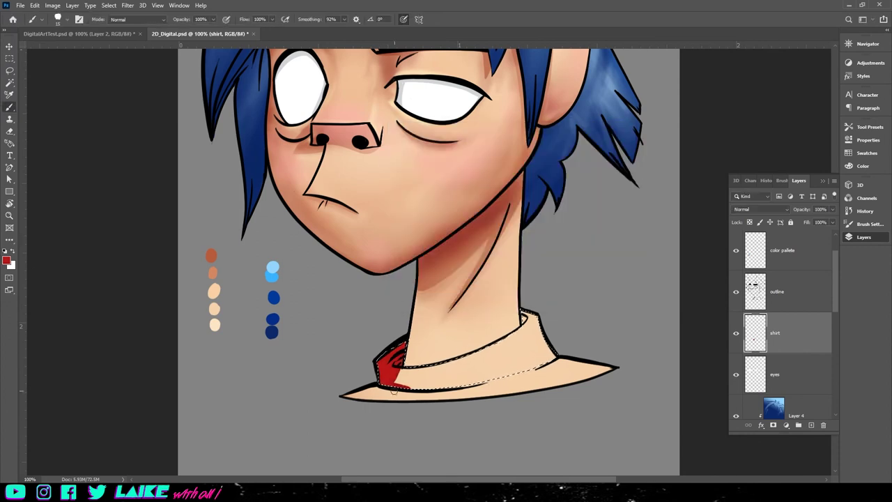
left_click_drag(390, 372, 484, 377)
Repaint the collar with newly picked reds and clear the selection.
left_click(6, 260)
left_click(490, 161)
left_click(605, 148)
mouse_move(387, 372)
left_mouse_down()
mouse_move(545, 341)
mouse_move(451, 378)
mouse_move(544, 340)
left_mouse_up()
left_click(6, 260)
left_click(491, 172)
left_click(605, 149)
key("ctrl+d")
Switch to Laike's Inking Brush, sample the collar's reds and touch up its lower edge.
left_click(68, 19)
left_click(52, 213)
left_click(526, 335, "alt")
left_click(13, 251)
left_click(427, 384, "alt")
left_click_drag(534, 369, 447, 385)
Select the outline layer and reset the brush colours to default black and white.
key("ctrl+minus")
key("ctrl+minus")
key("i")
left_click(778, 291)
key("b")
key("d")
key("ctrl+plus")
key("ctrl+plus")
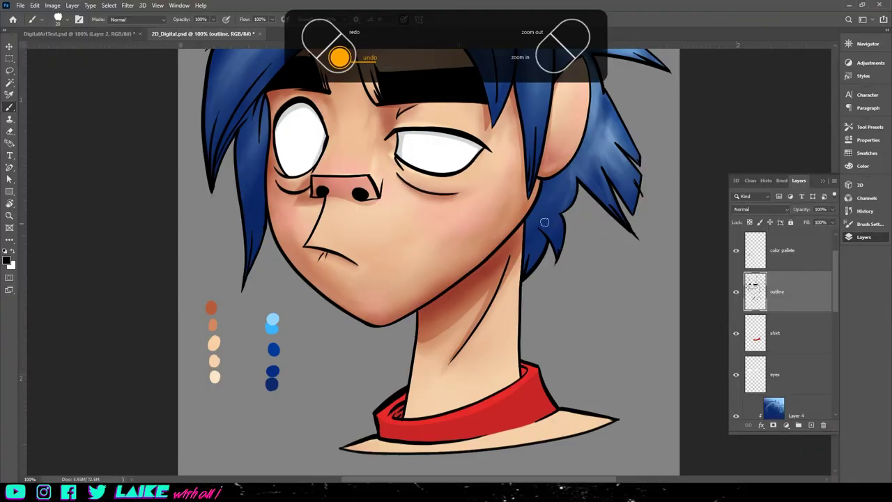
Select the shirt area below the collar with the Magic Wand and paint it white on the shirt layer.
key("ctrl+minus")
key("ctrl+minus")
key("ctrl+minus")
key("ctrl+plus")
key("ctrl+plus")
key("ctrl+plus")
scroll(429, 265, "down", 2)
key("e")
key("w")
left_click(432, 402)
key("b")
key("x")
mouse_move(379, 398)
left_mouse_down()
mouse_move(435, 406)
mouse_move(605, 377)
left_mouse_up()
Clear the selection and touch up the gap between the red collar and the white shirt with sampled colours.
left_click(505, 374, "alt")
mouse_move(481, 394)
left_mouse_down()
mouse_move(357, 403)
mouse_move(547, 373)
left_mouse_up()
key("ctrl+z")
key("ctrl+z")
left_click(519, 390, "ctrl")
key("ctrl+d")
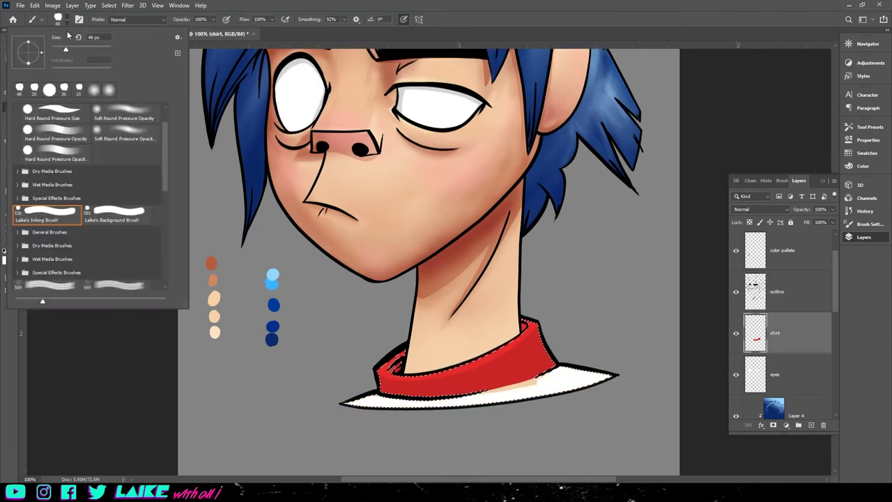
left_click(540, 386, "alt")
scroll(597, 401, "up", 2)
scroll(597, 394, "down", 3)
Ink a short fold line on the collar in black on the outline layer with a 14 px brush.
key("x")
left_click(777, 292)
key("bracketleft")
key("bracketleft")
key("bracketleft")
key("bracketleft")
left_click_drag(395, 354, 396, 372)
key("ctrl+minus")
key("ctrl+minus")
key("ctrl+minus")
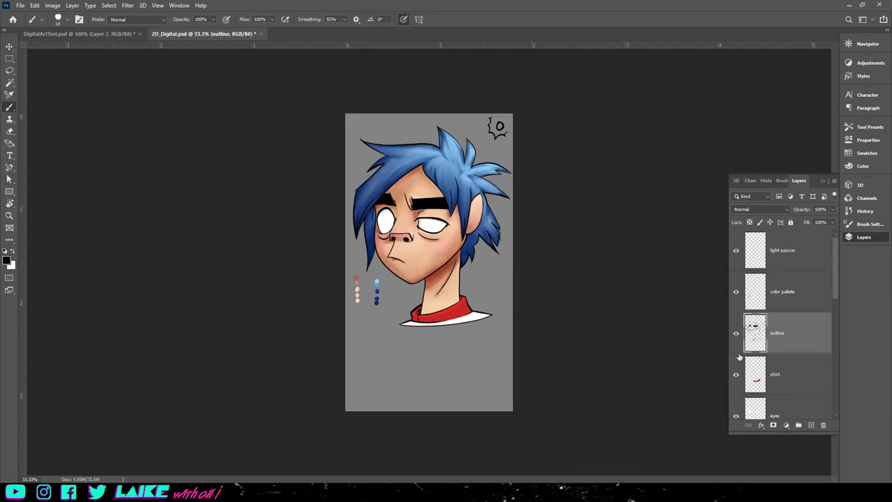
Hide the shirt, eyes, Layer 4, hair and Layer 3 layers.
left_click(736, 376)
scroll(735, 374, "down", 2)
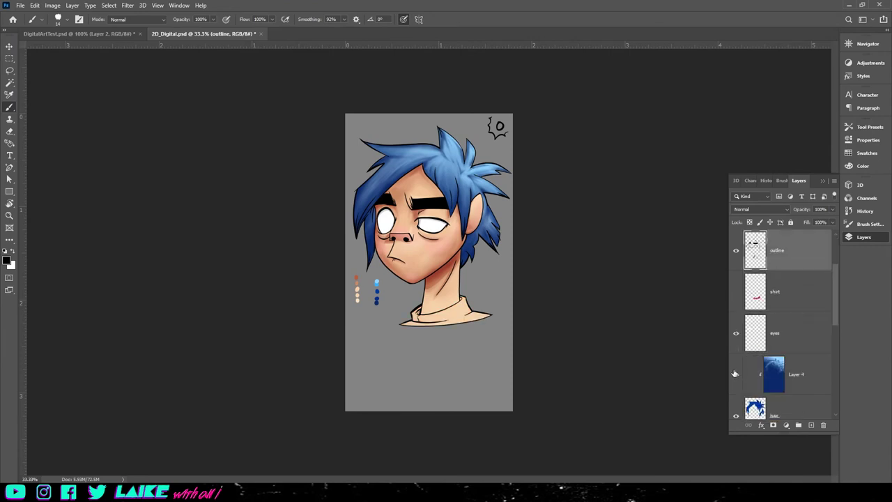
left_click(736, 335)
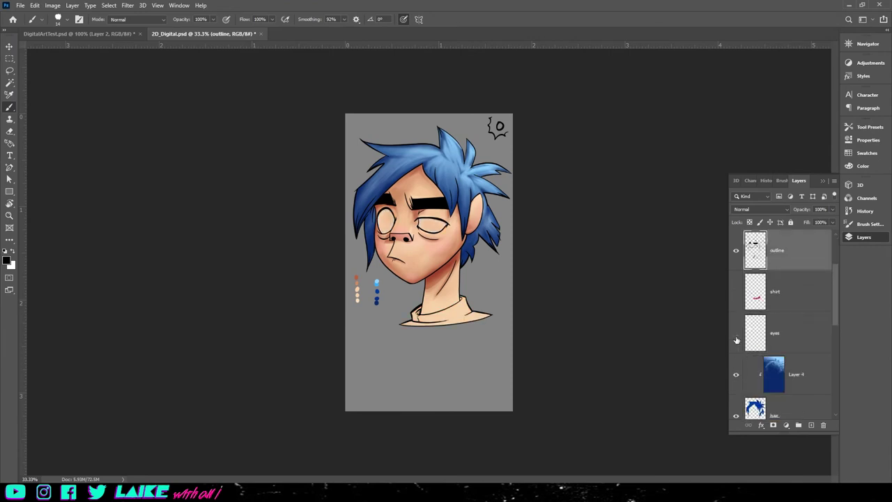
left_click(737, 375)
scroll(737, 376, "down", 1)
left_click(737, 375)
scroll(738, 380, "down", 1)
left_click(737, 377)
scroll(738, 384, "down", 1)
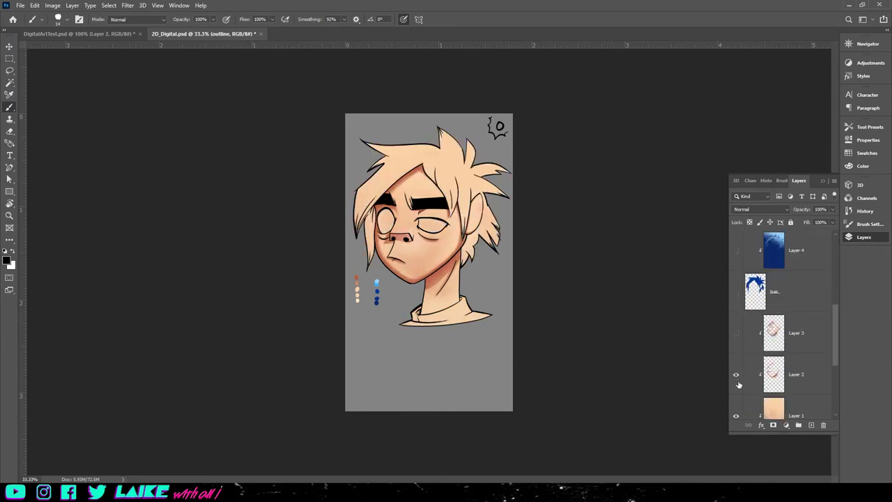
Hide Layer 2 and Layer 1, show the OG_sketch layer, and toggle the color layer off and on to compare.
scroll(739, 383, "down", 1)
left_click(736, 375)
left_click(736, 335)
scroll(738, 342, "down", 1)
scroll(737, 362, "down", 1)
left_click(736, 373)
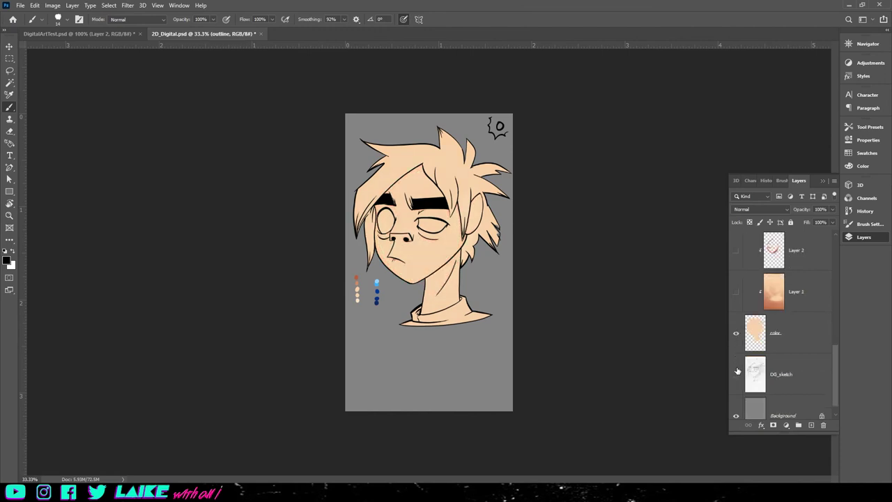
left_click(737, 374)
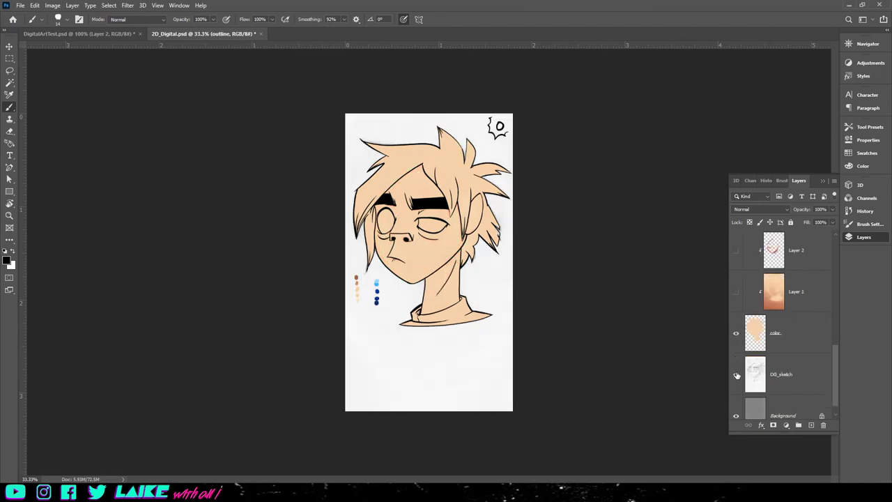
left_click(735, 334)
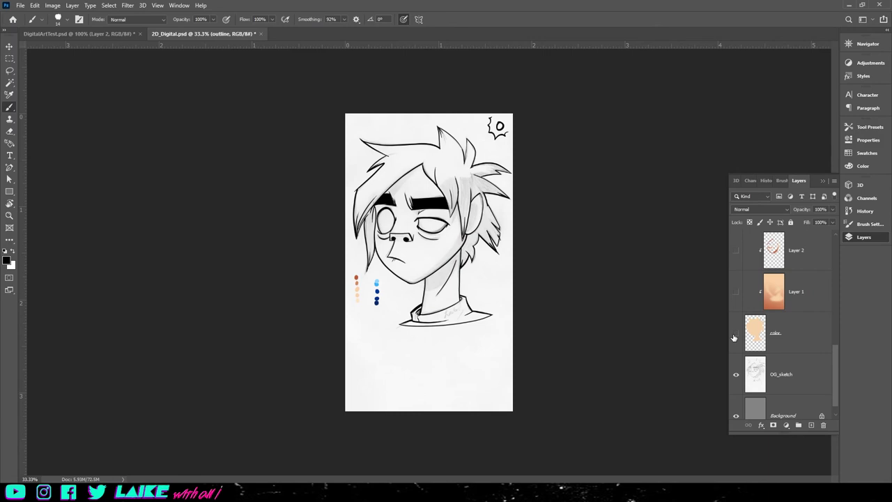
left_click(735, 335)
Set the foreground colour to dark red 690500.
scroll(739, 336, "up", 5)
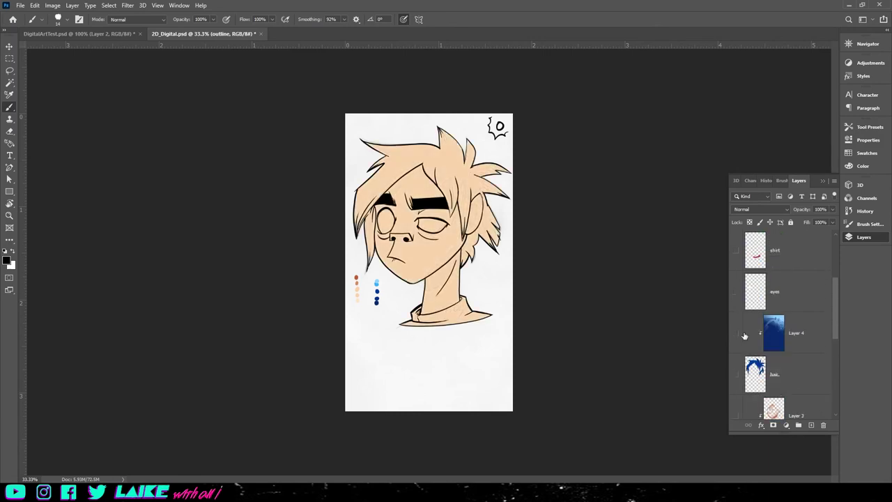
scroll(744, 336, "up", 1)
scroll(749, 263, "up", 1)
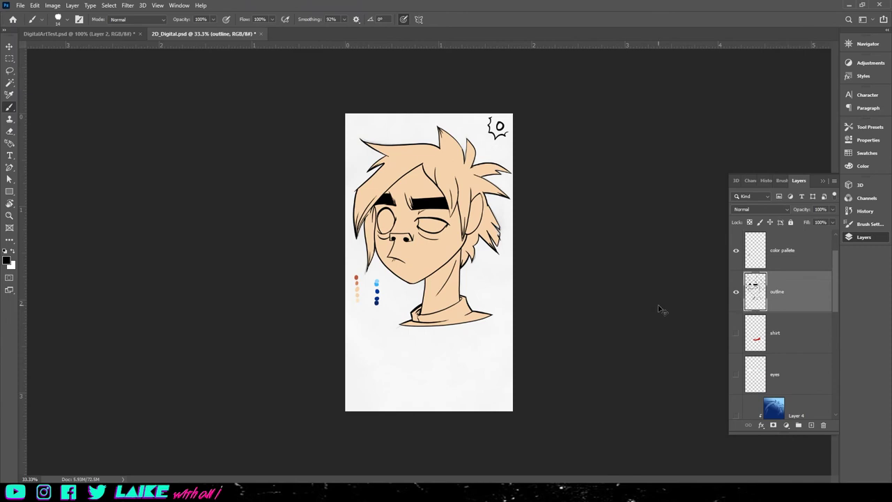
key("ctrl+plus")
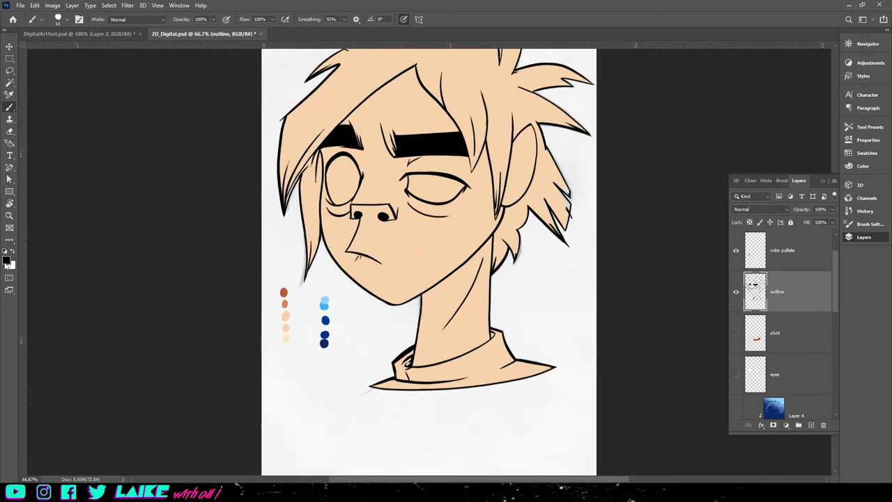
left_click(6, 262)
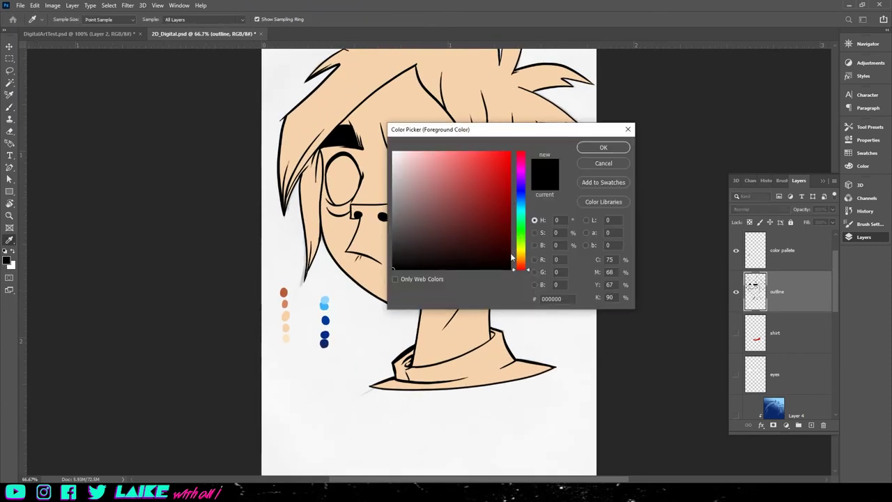
left_click_drag(510, 154, 516, 150)
mouse_move(505, 182)
left_mouse_down()
mouse_move(512, 241)
mouse_move(519, 151)
left_mouse_up()
left_click(511, 221)
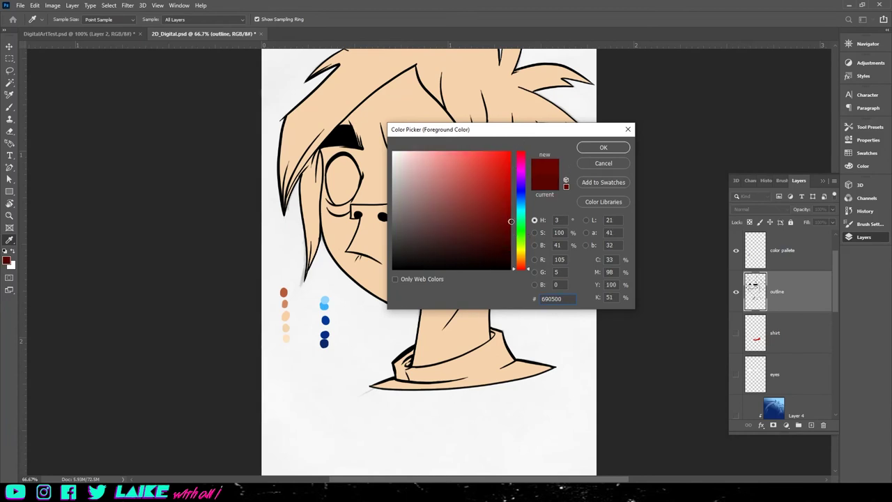
left_click(596, 150)
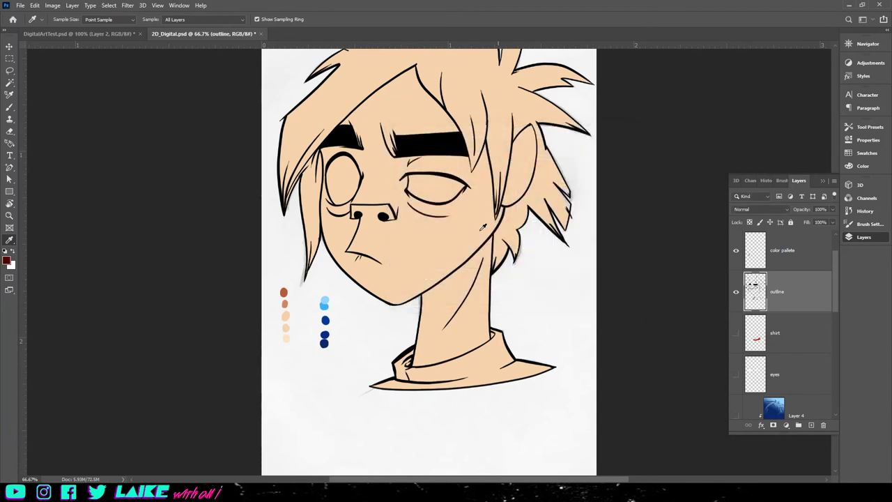
Activate the Paint Bucket tool and duplicate the outline layer.
left_click(8, 241)
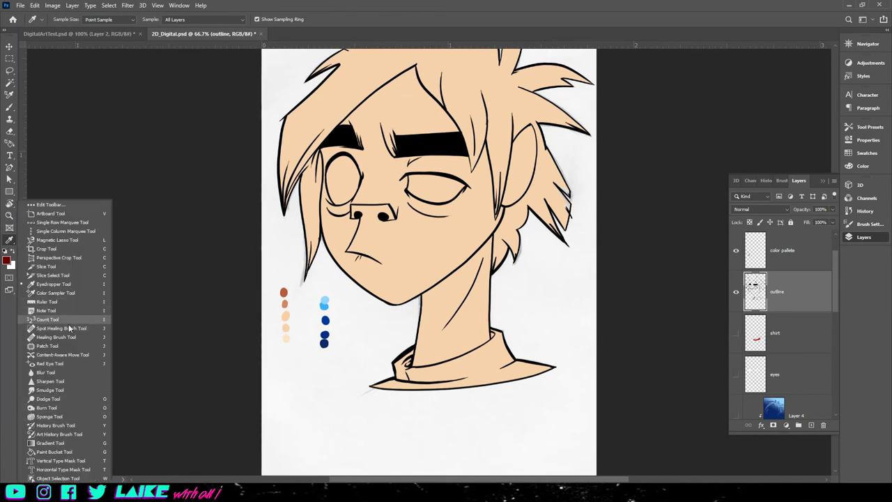
left_click(48, 452)
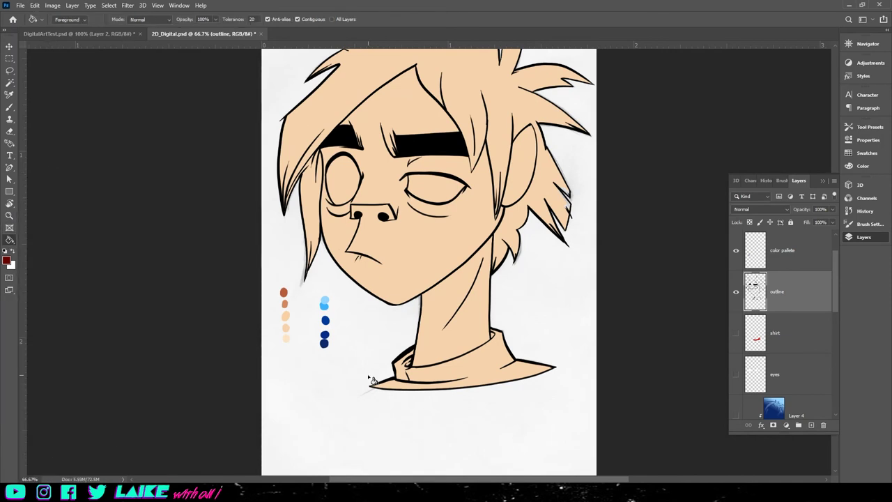
scroll(749, 299, "up", 2)
scroll(388, 340, "up", 6)
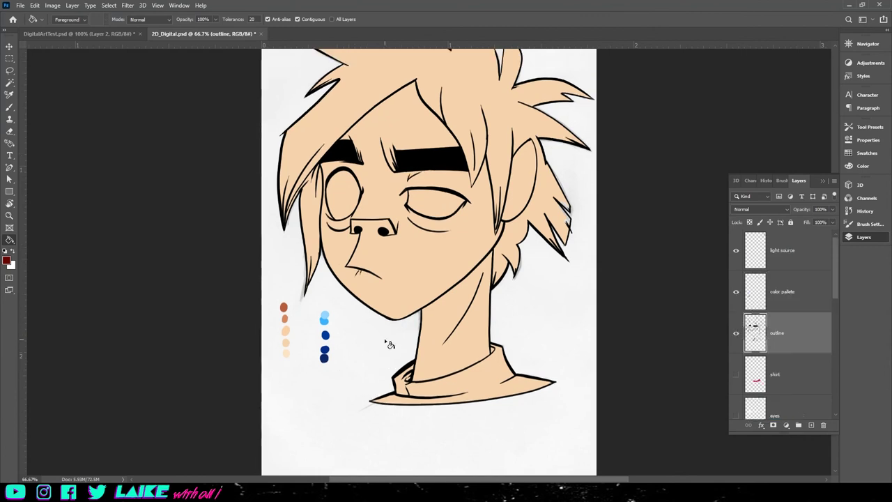
scroll(392, 342, "up", 3)
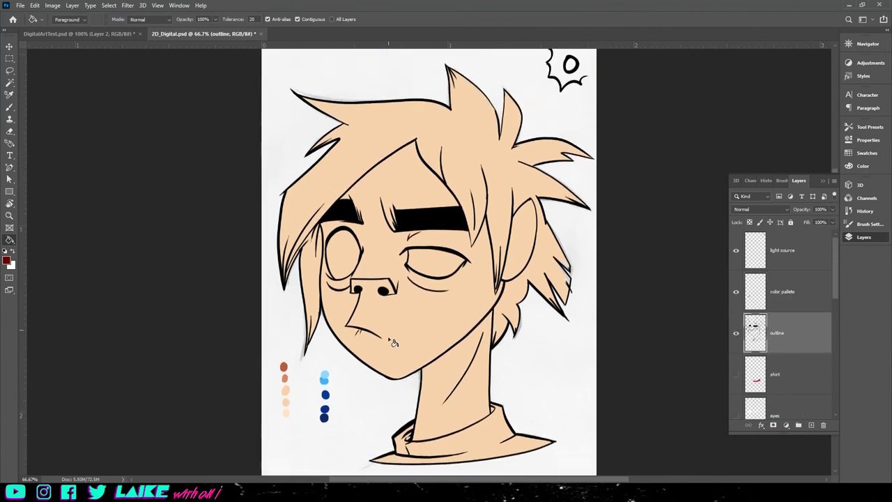
right_click(780, 333)
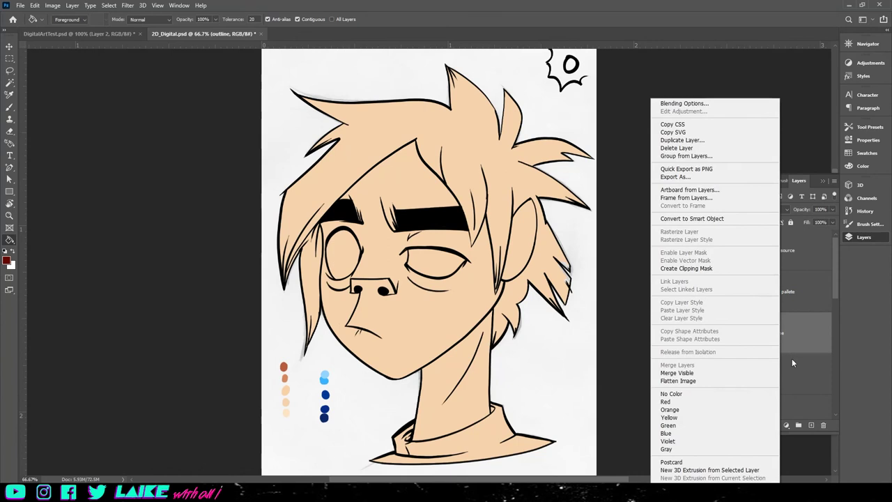
left_click(693, 141)
left_click(519, 138)
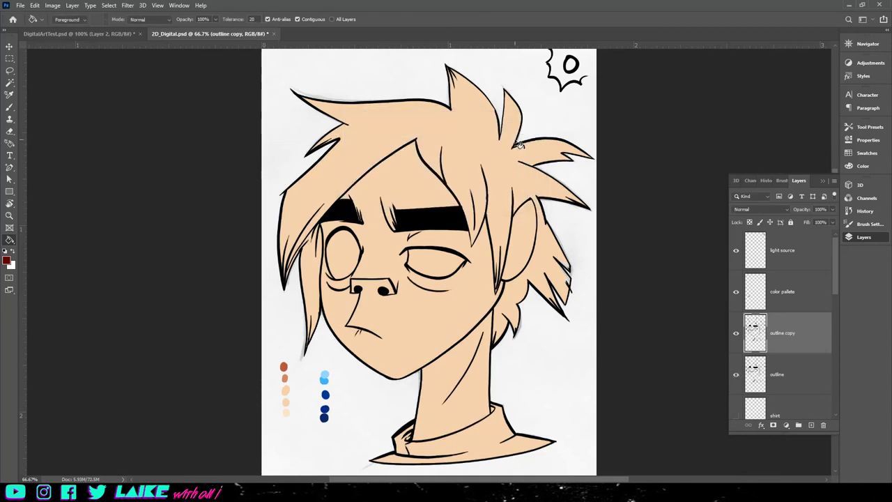
Fill the line art on the outline copy layer with dark red, covering hair, face, eyebrows, eyes, nose, mouth, neck and collar lines.
left_click(772, 380)
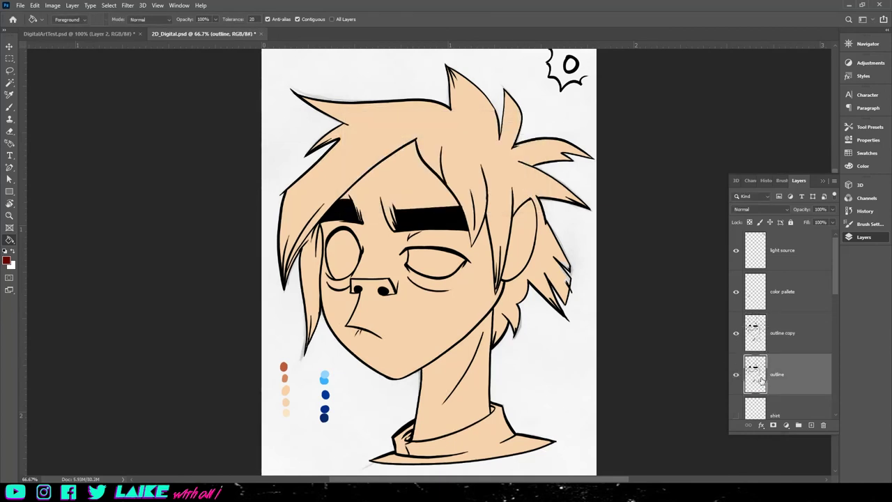
left_click(782, 334)
left_click(464, 262)
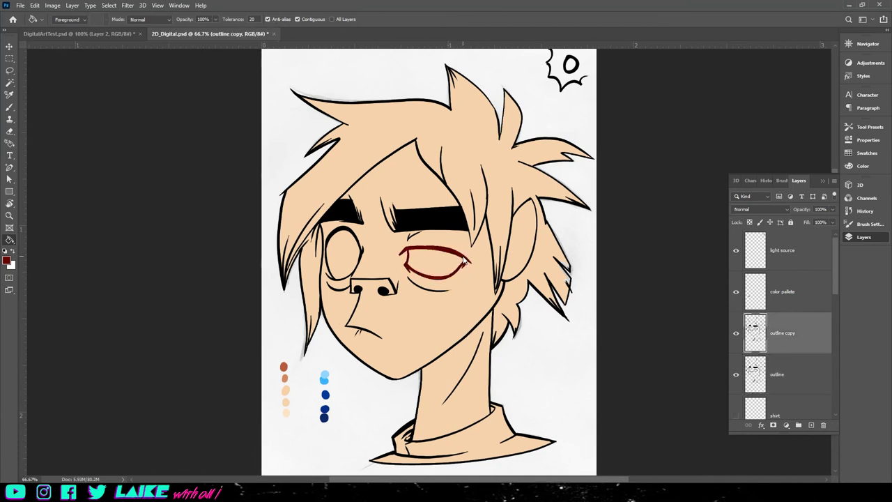
key("ctrl+z")
left_click(436, 228)
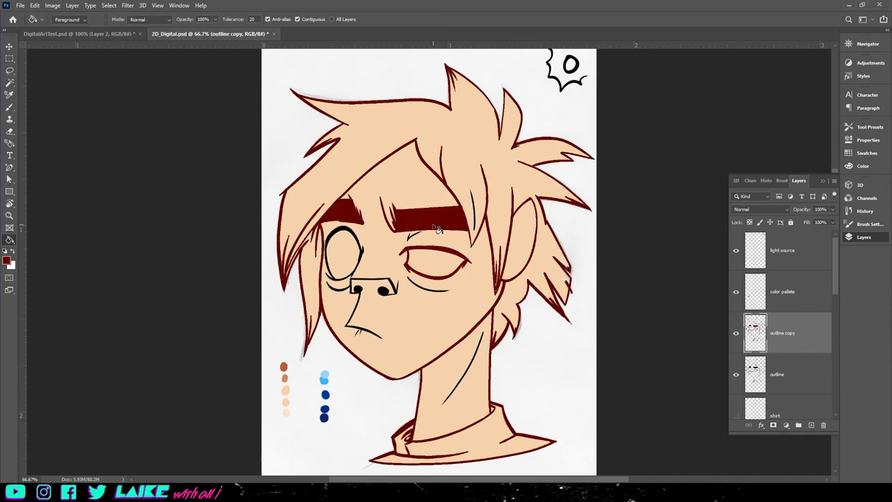
left_click(362, 299)
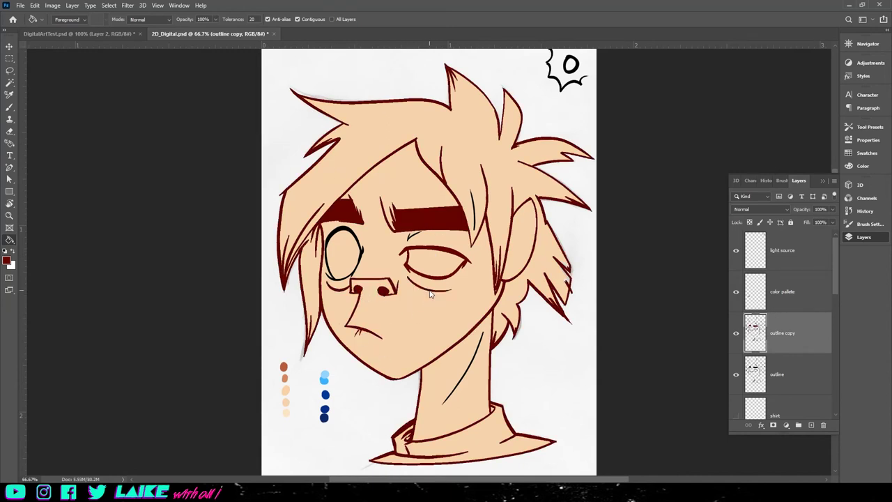
left_click(335, 282)
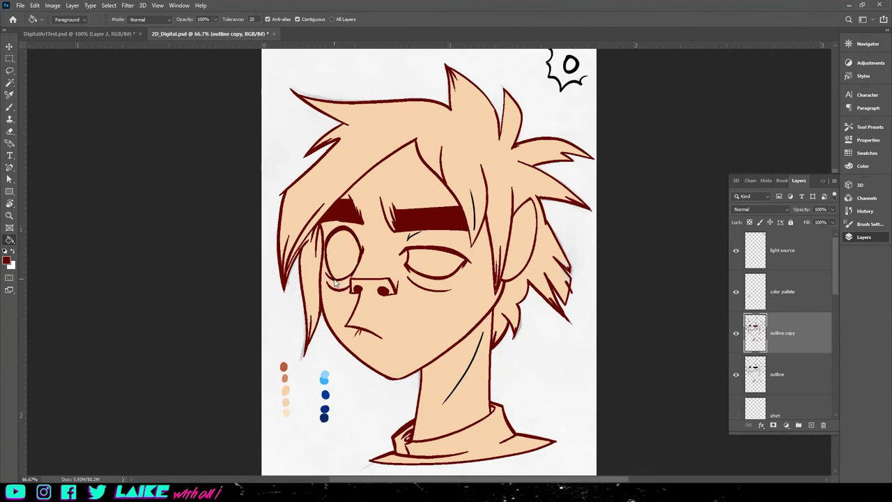
left_click(464, 382)
left_click(479, 233)
Toggle the outline copy layer off and on to compare the red lines with the black outline.
scroll(569, 303, "down", 2)
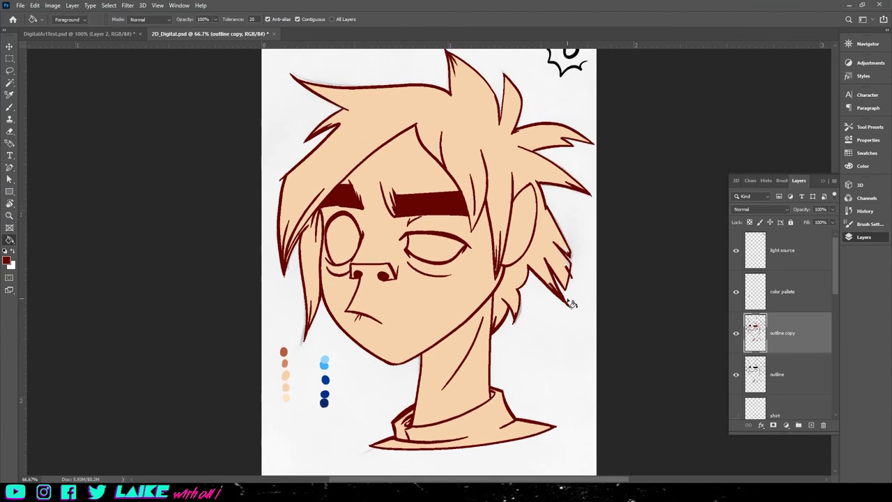
left_click(735, 333)
left_click(735, 332)
scroll(649, 281, "down", 2)
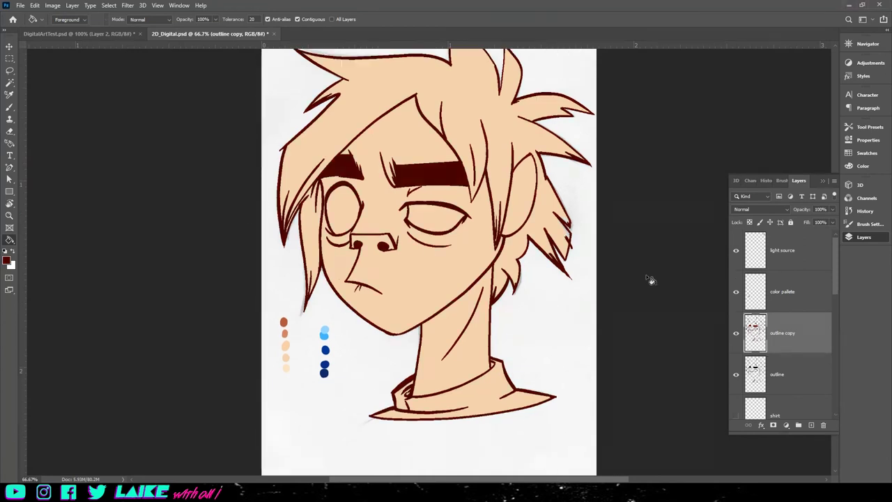
Rename the outline copy layer as outline pop.
double_click(792, 335)
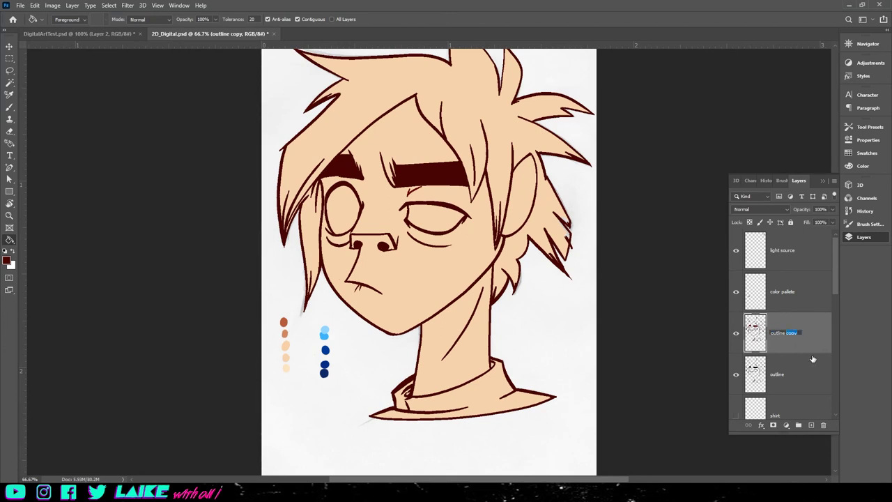
key("BackSpace")
key("BackSpace")
key("BackSpace")
type("pop")
key("Return")
left_click(7, 262)
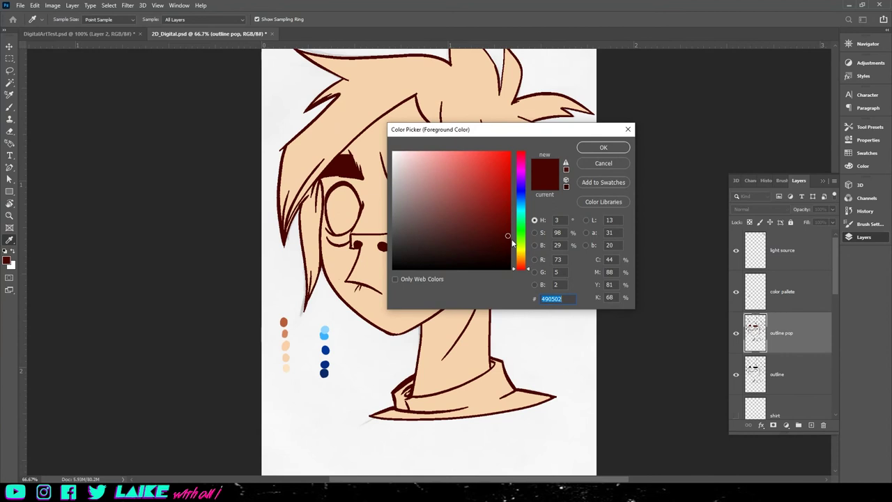
left_click(516, 239)
left_click_drag(510, 236, 513, 248)
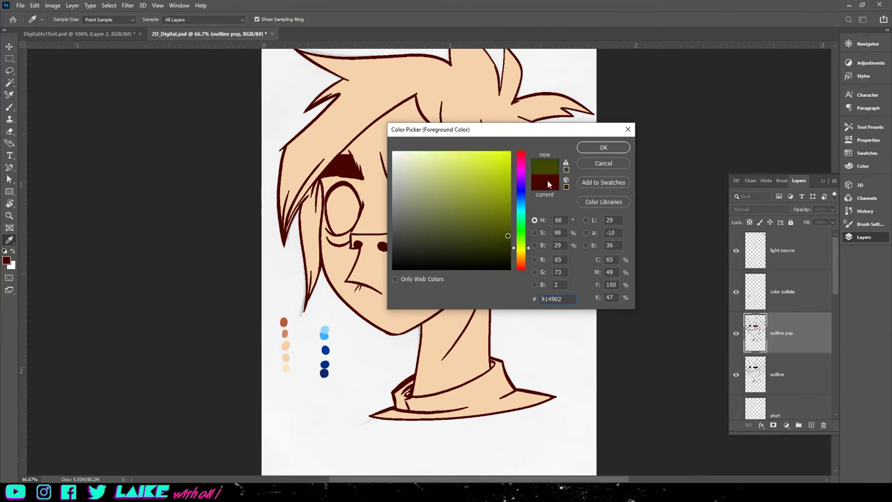
left_click(598, 163)
Darken the foreground colour to a near-black red around 290200 for the Paint Bucket.
left_click(8, 261)
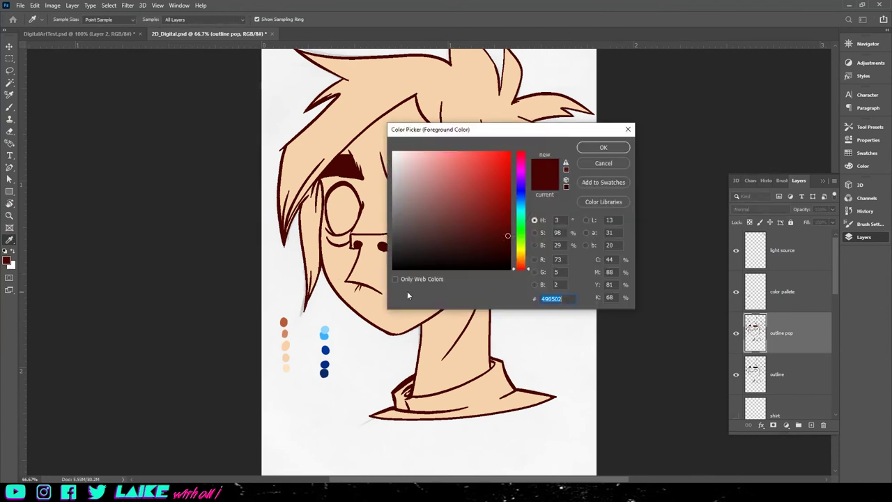
left_click(604, 147)
key("g")
left_click(7, 262)
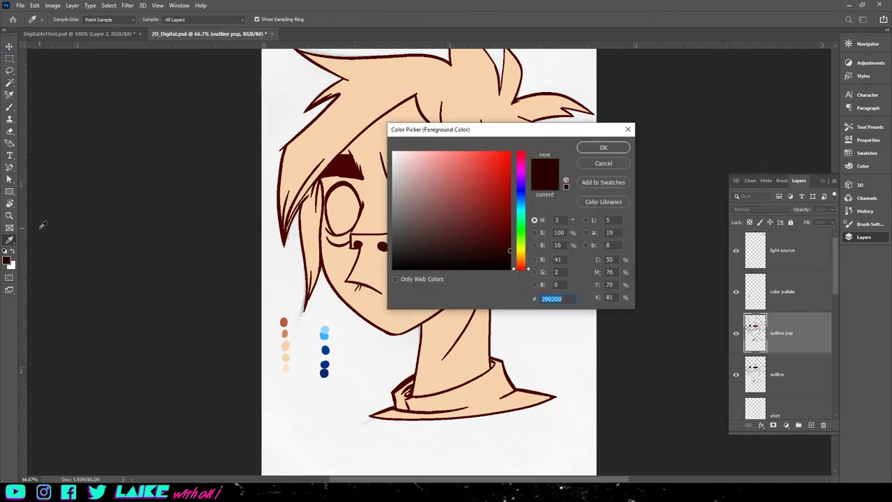
left_click(510, 253)
left_click(594, 150)
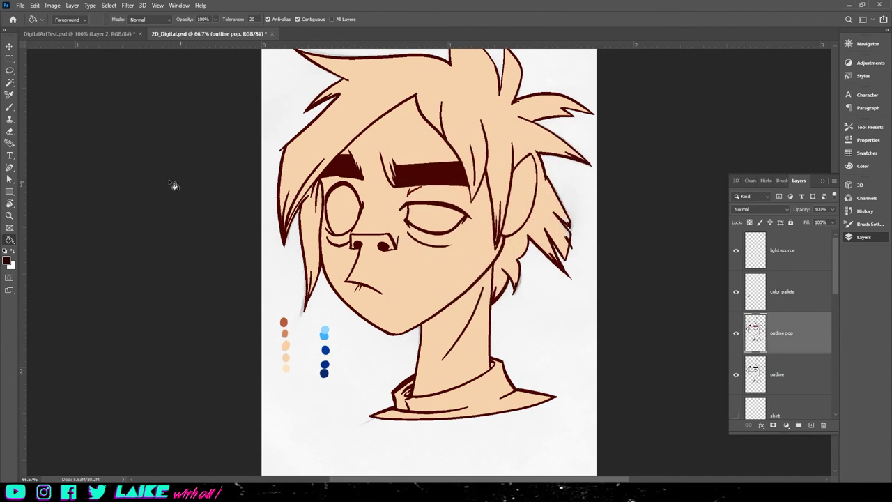
Fill the outline pop lines with the near-black red, undoing the fill that floods the shirt area.
left_click(286, 147)
key("ctrl+minus")
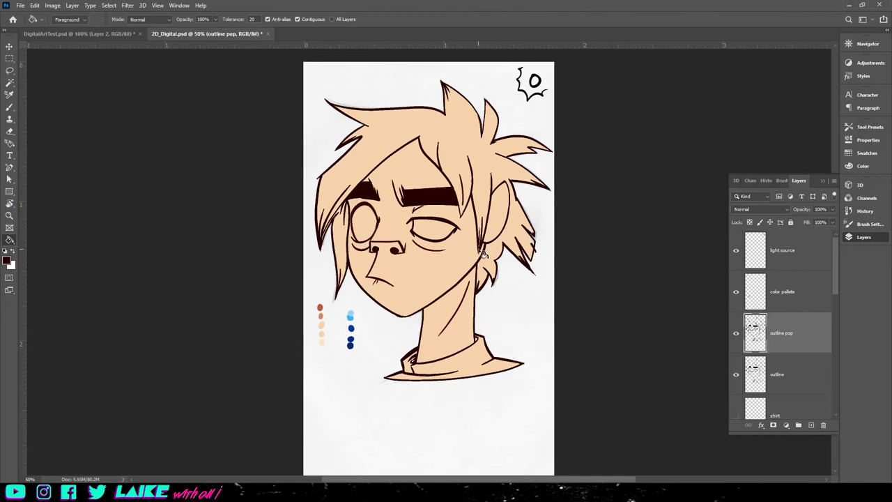
left_click(412, 361)
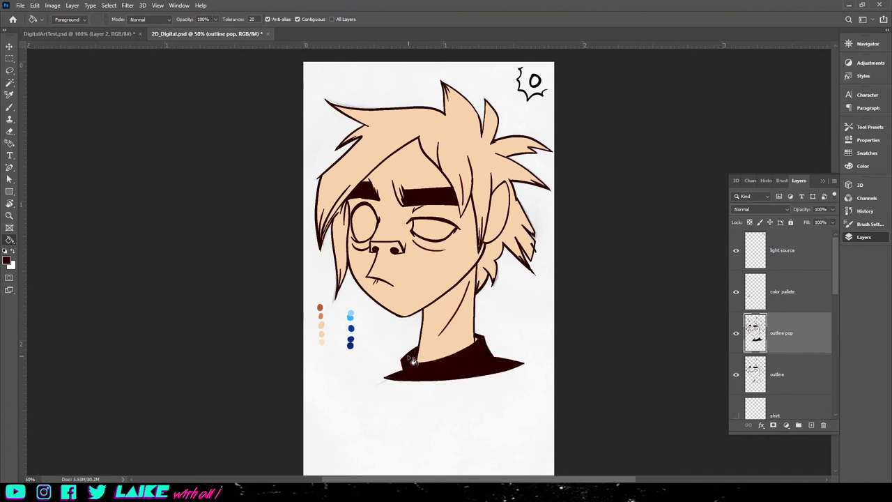
key("ctrl+z")
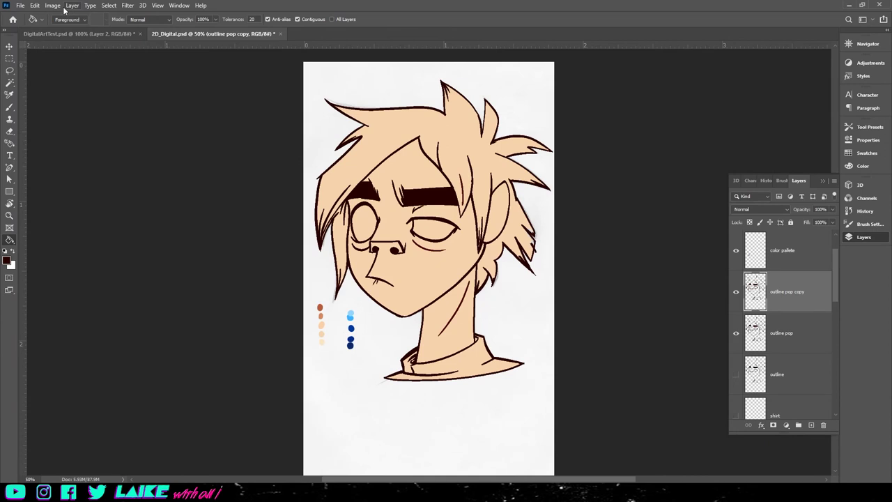
Apply a Lens Blur with a radius of 35 to the outline pop copy layer.
left_click(72, 5)
mouse_move(50, 7)
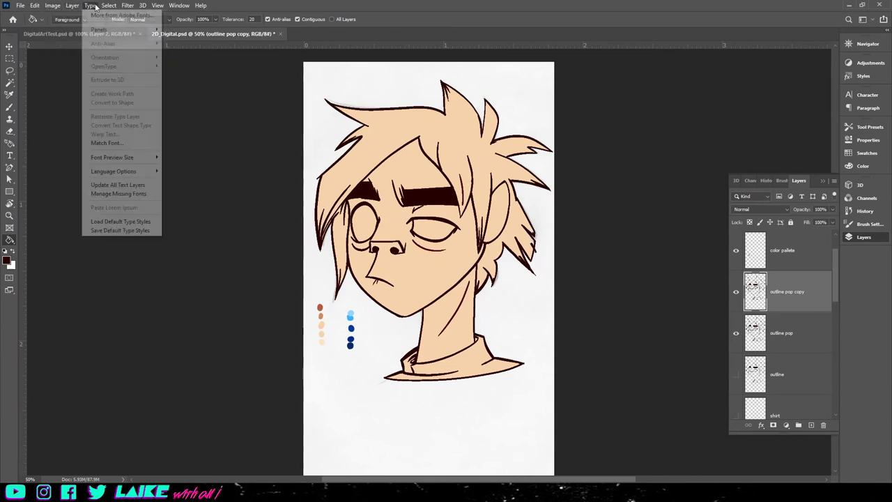
mouse_move(128, 5)
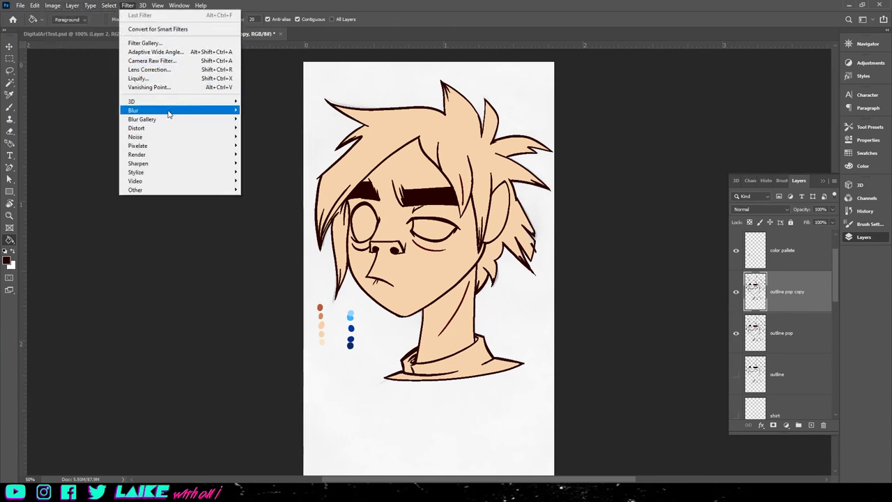
mouse_move(171, 112)
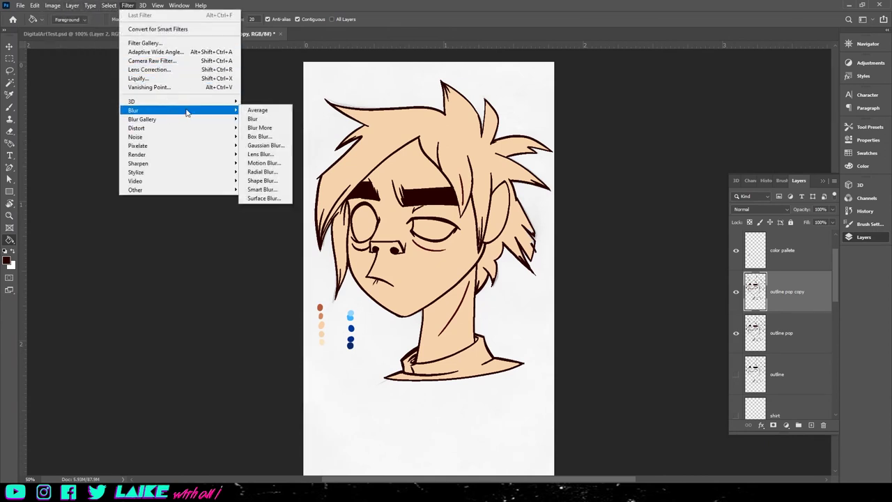
left_click(279, 156)
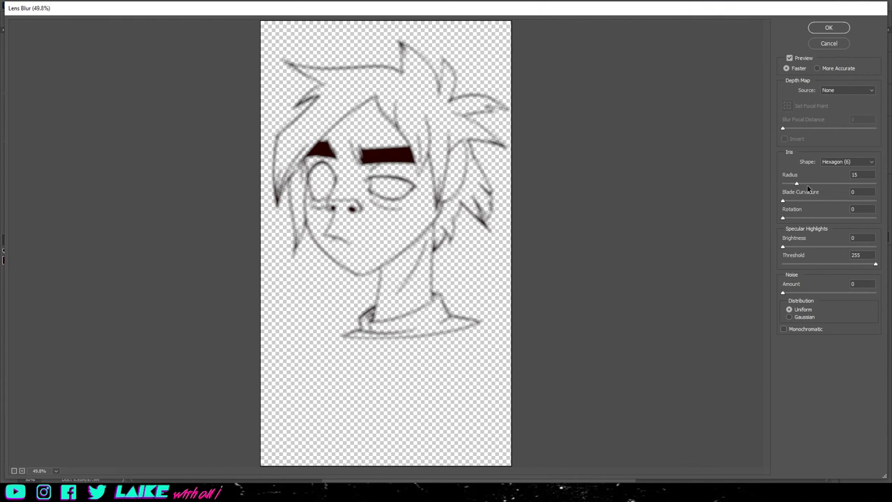
left_click_drag(796, 184, 814, 186)
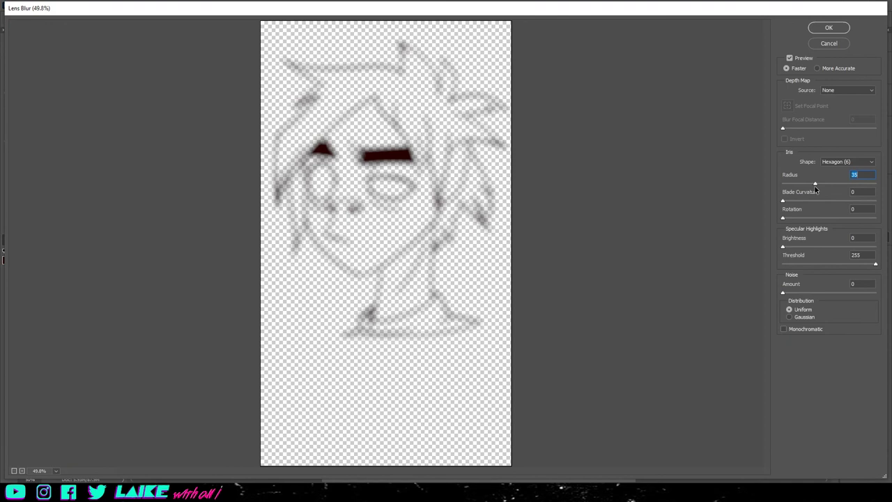
left_click(829, 27)
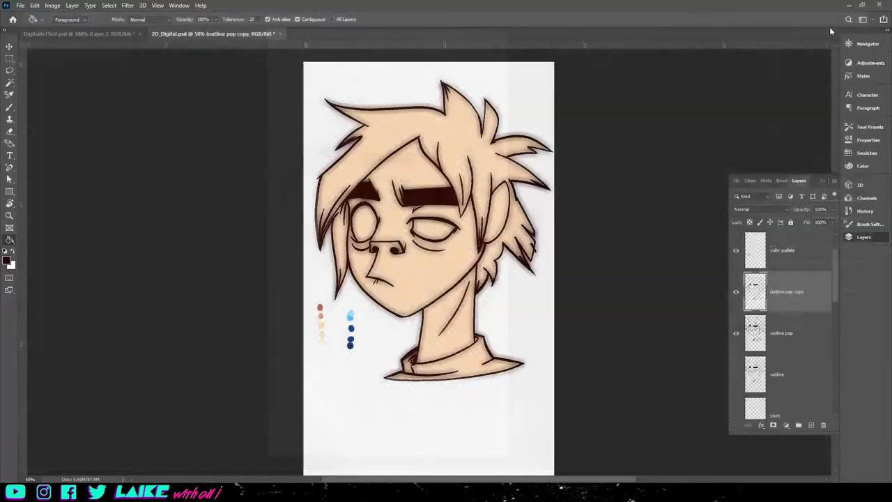
Show the skin shading layers Layer 1, Layer 2 and Layer 3, plus the hair layer and Layer 4.
scroll(781, 320, "down", 5)
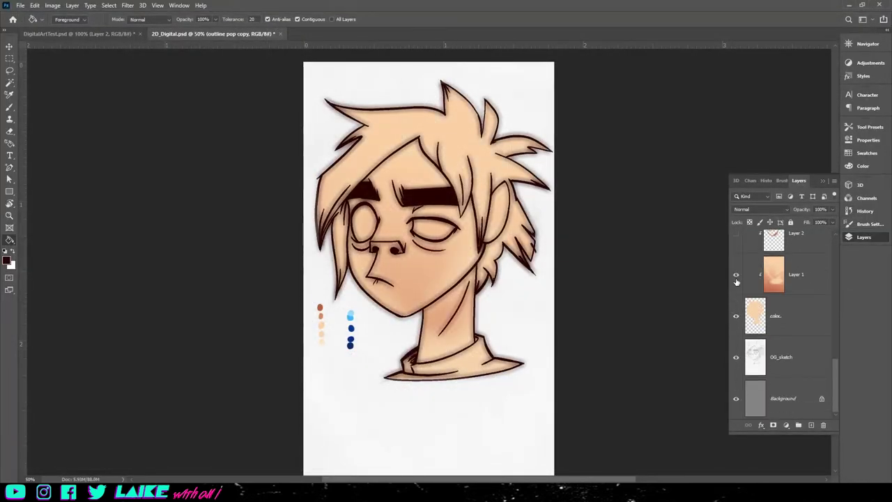
scroll(738, 287, "up", 2)
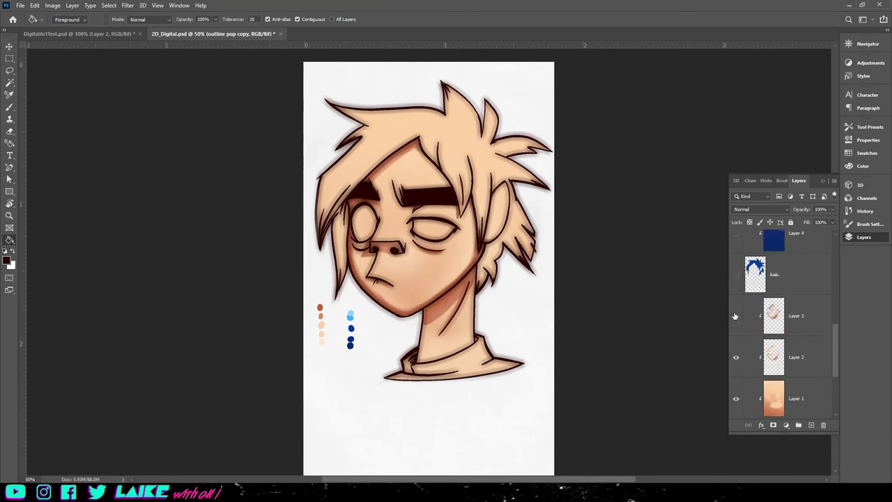
left_click(735, 315)
left_click(736, 276)
scroll(734, 300, "up", 1)
left_click(737, 277)
scroll(739, 286, "up", 1)
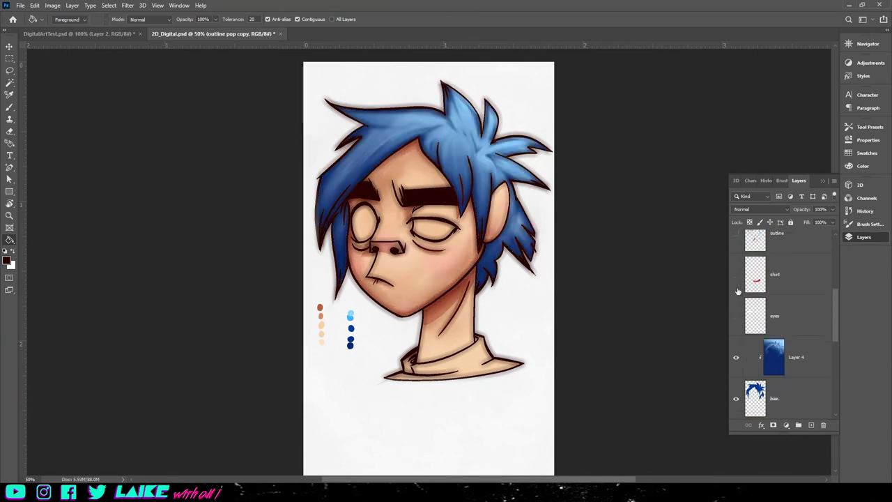
Show the eyes, shirt and outline layers, and hide the light source layer.
left_click(736, 315)
left_click(736, 286)
scroll(737, 297, "up", 1)
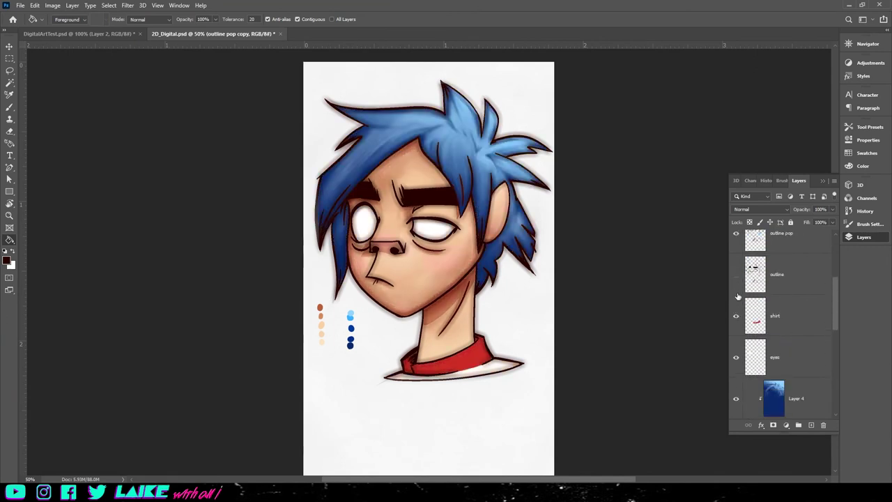
left_click(737, 274)
scroll(737, 279, "up", 2)
scroll(736, 271, "up", 1)
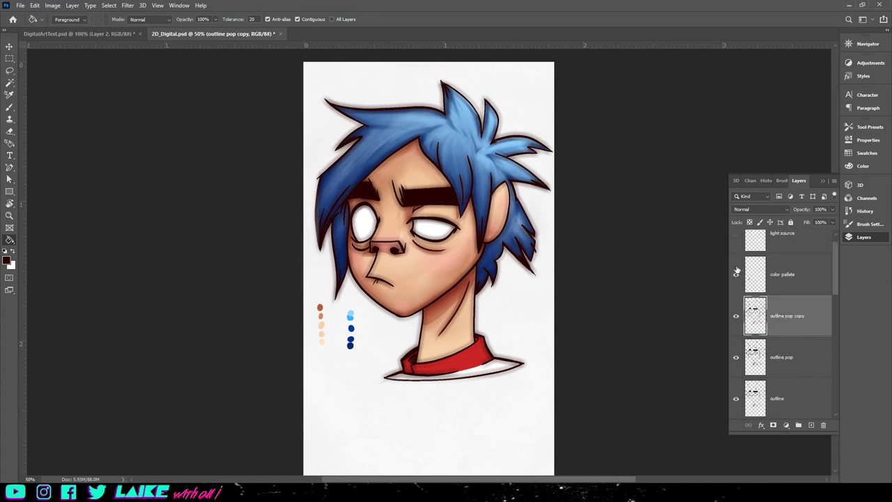
Hide the OG_sketch layer so the character sits on the plain grey background.
scroll(737, 275, "down", 5)
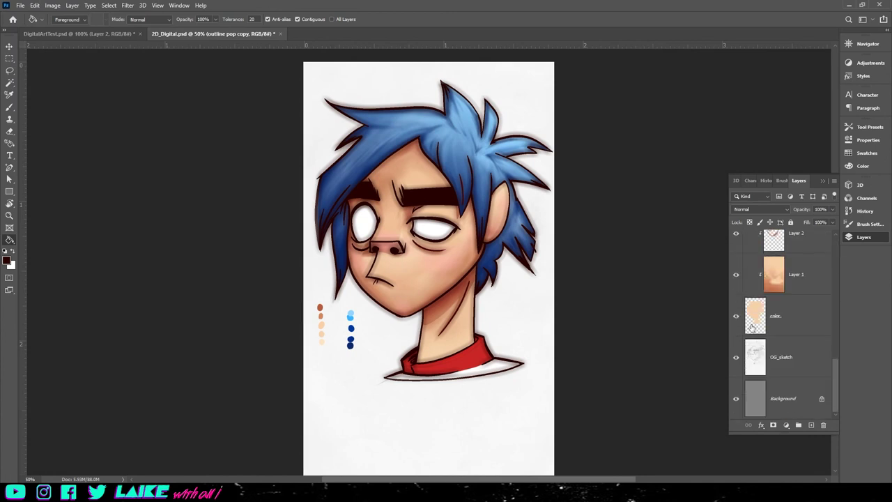
left_click(736, 400)
left_click(737, 359)
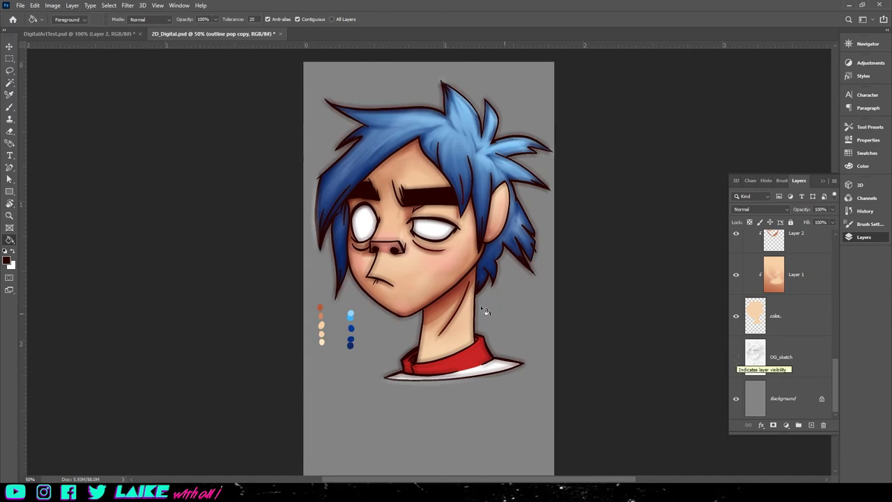
scroll(442, 292, "up", 2)
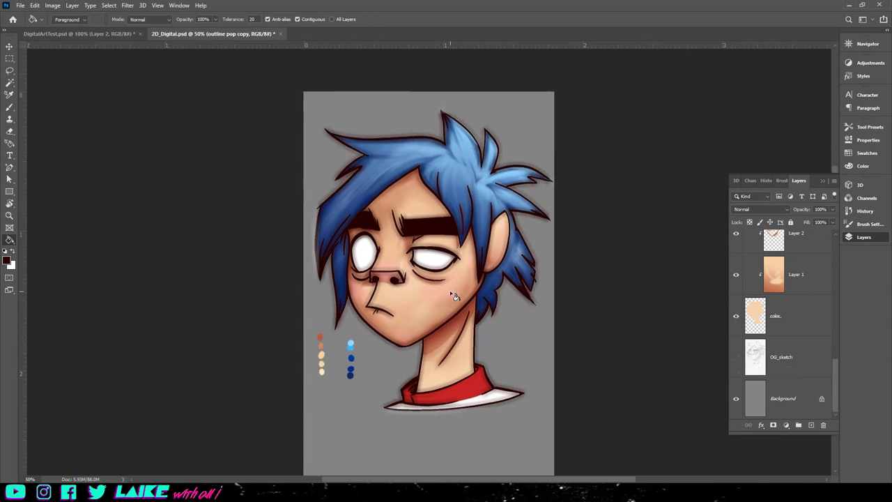
Set the opacity of the outline pop copy layer to 52%.
scroll(454, 297, "up", 1)
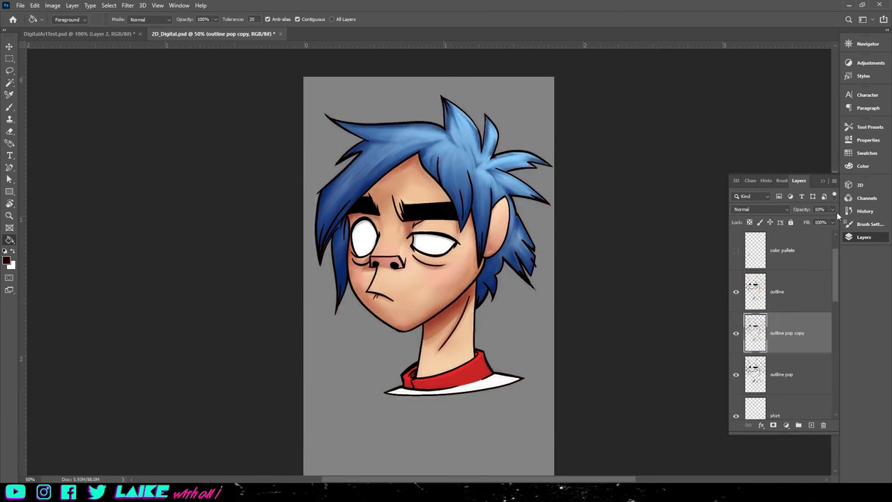
left_click(834, 210)
left_click_drag(820, 221, 812, 222)
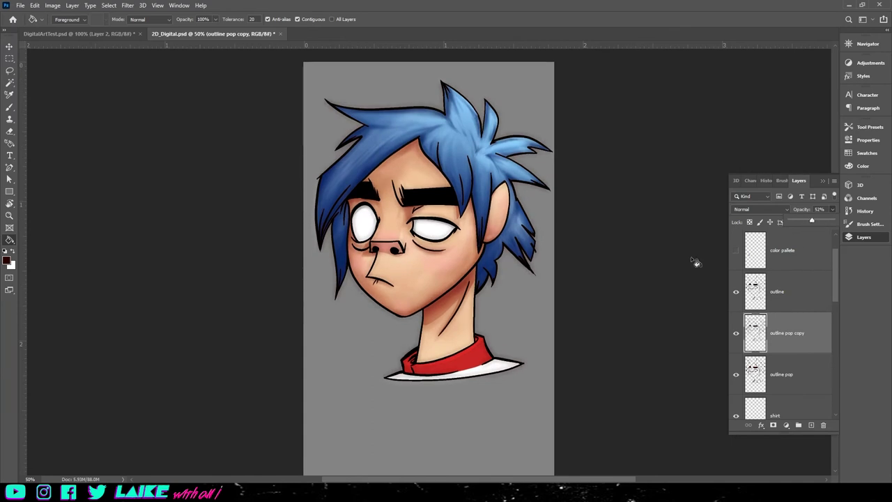
Delete the outline pop layer.
left_click(790, 362)
scroll(790, 356, "down", 1)
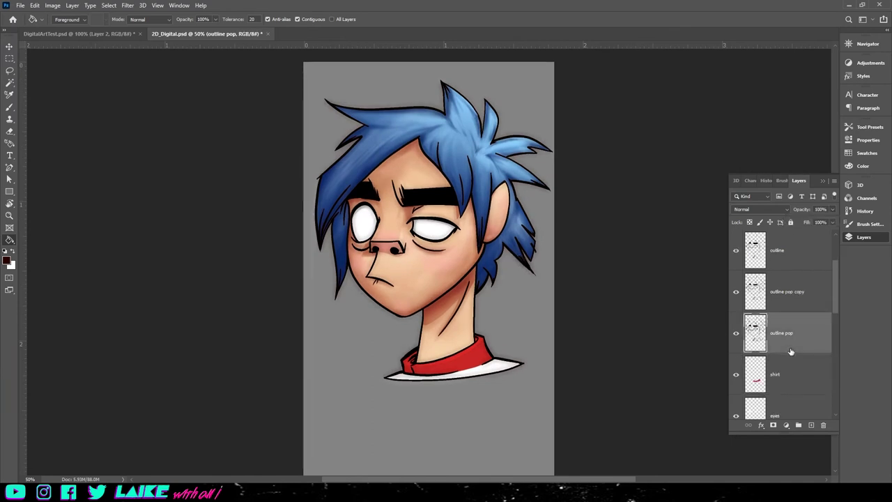
left_click(823, 424)
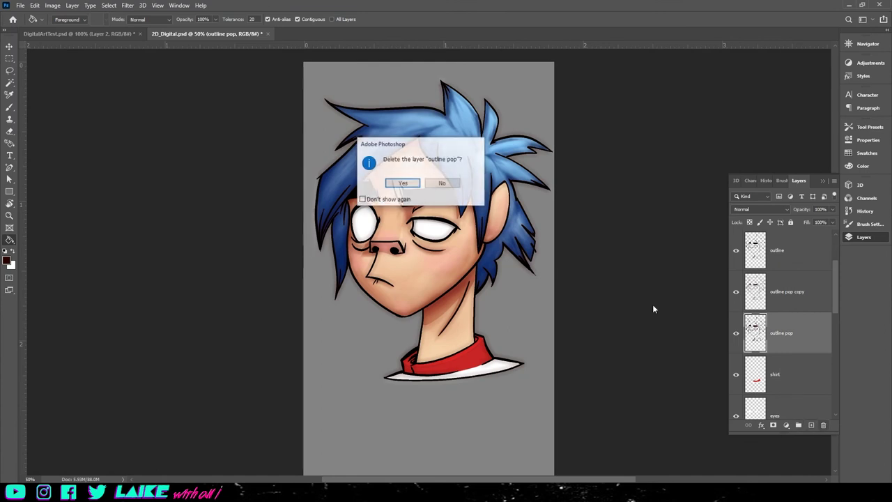
left_click(404, 183)
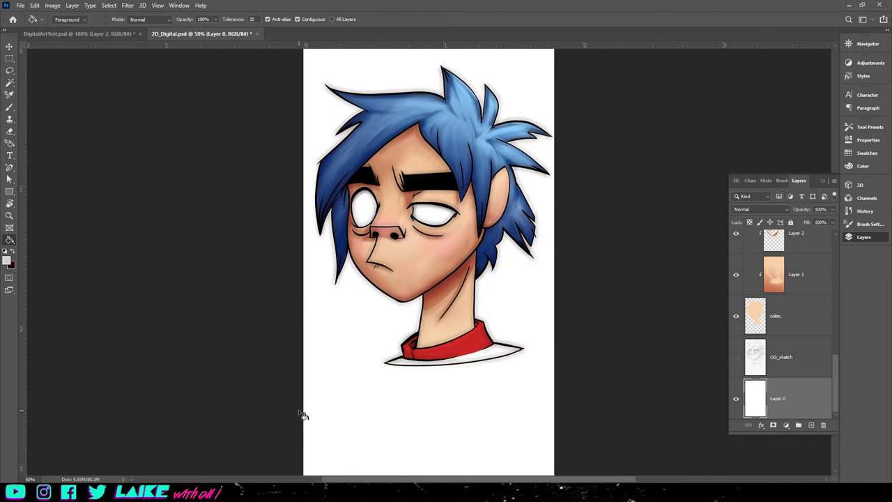
Fill Layer 0 with light grey and brush a small black handwritten signature beside the shirt on the signature layer.
left_click(314, 406)
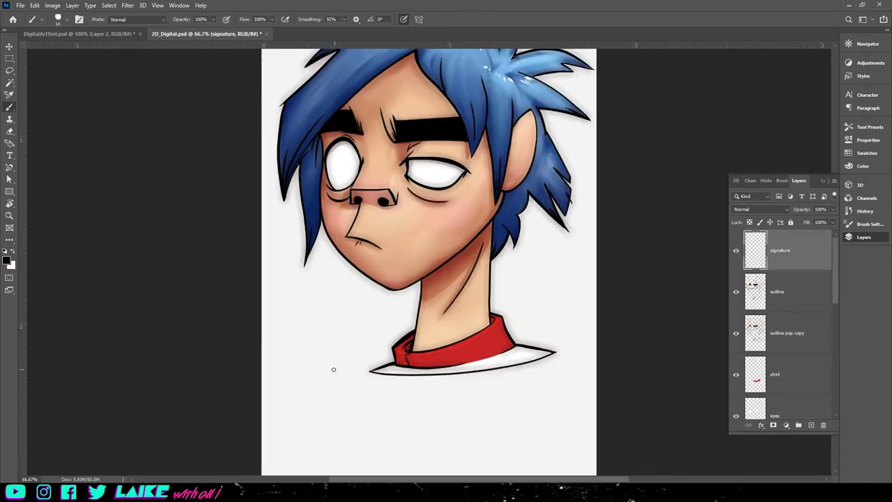
left_click_drag(333, 369, 355, 371)
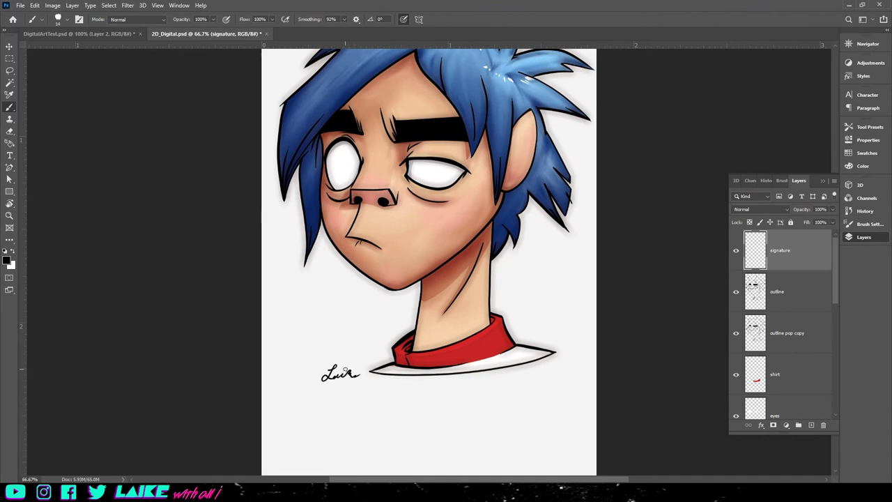